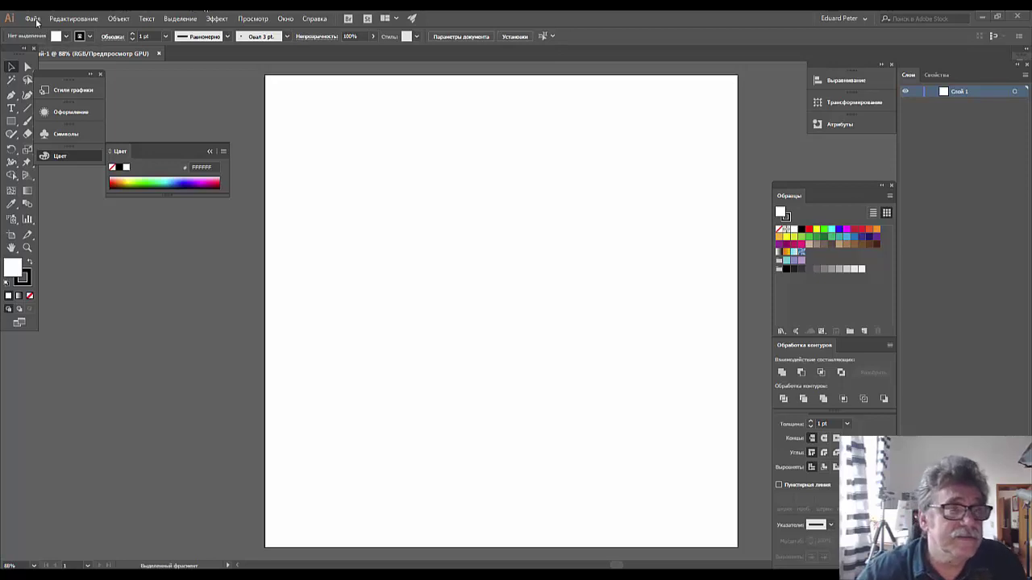
- Zoom the blank artboard from 88% to 150% and switch to the Line Segment tool
left_click(26, 250)
left_click(407, 248)
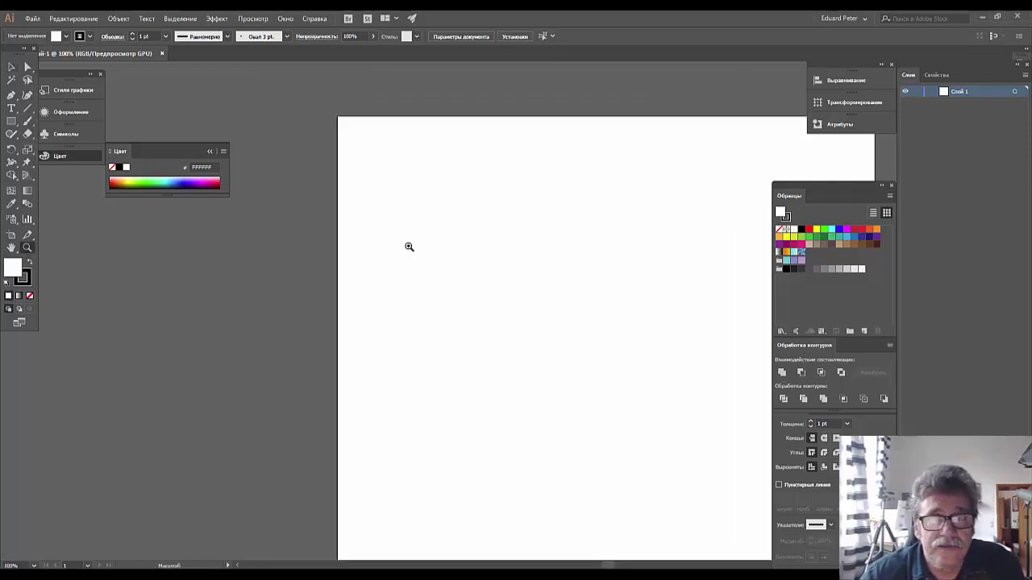
left_click(554, 289)
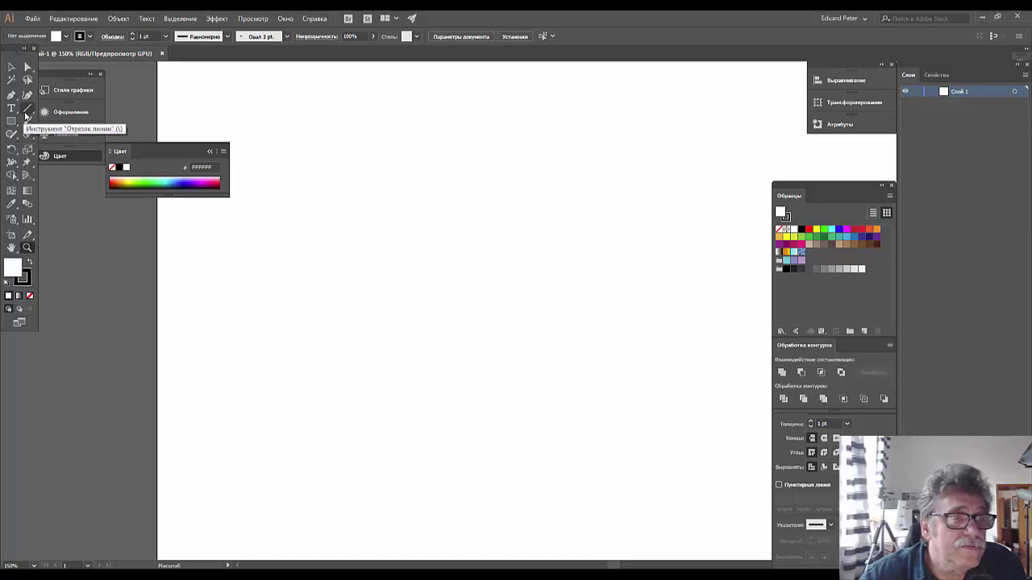
left_click(28, 110)
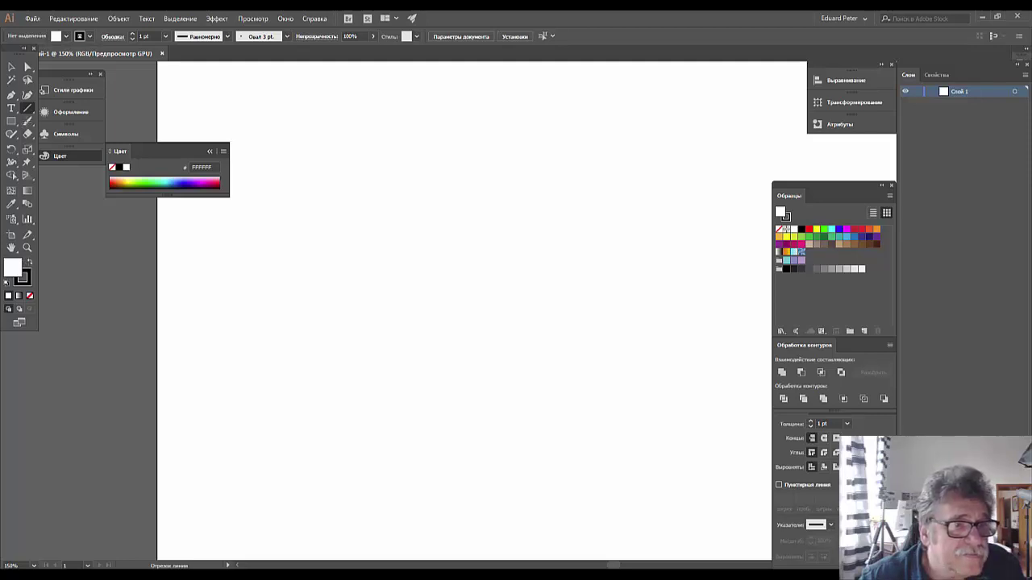
- Replace a stray slanted line with a short vertical line that has no fill
left_click_drag(144, 238, 256, 212)
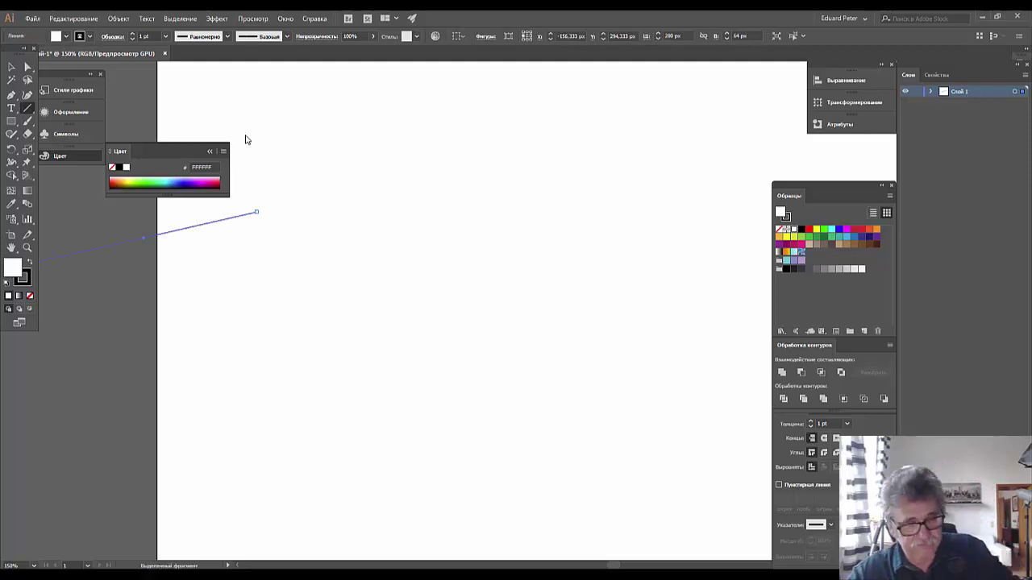
key("x")
key("slash")
key("ctrl+z")
key("ctrl+z")
key("ctrl+z")
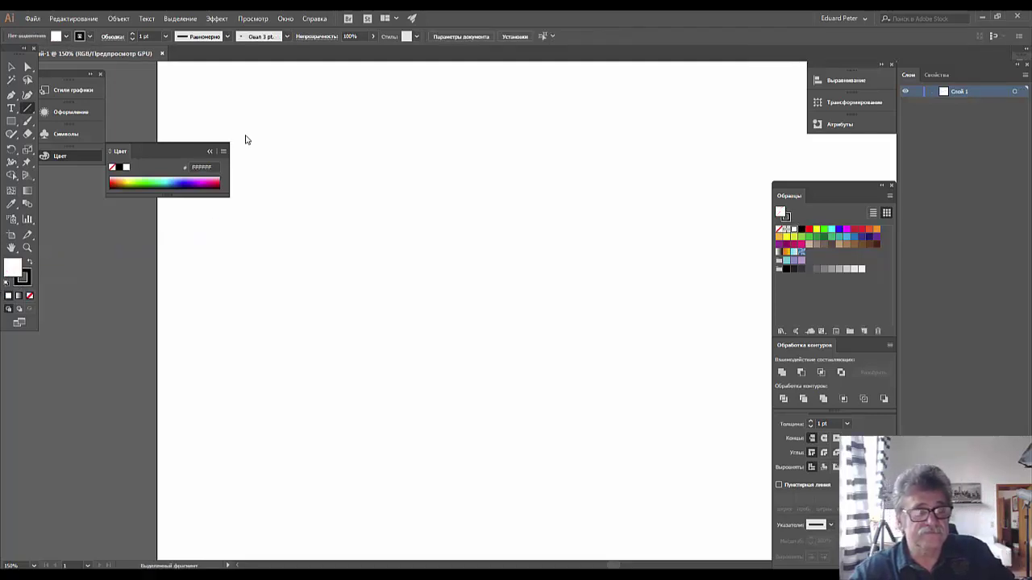
left_click_drag(226, 262, 230, 284)
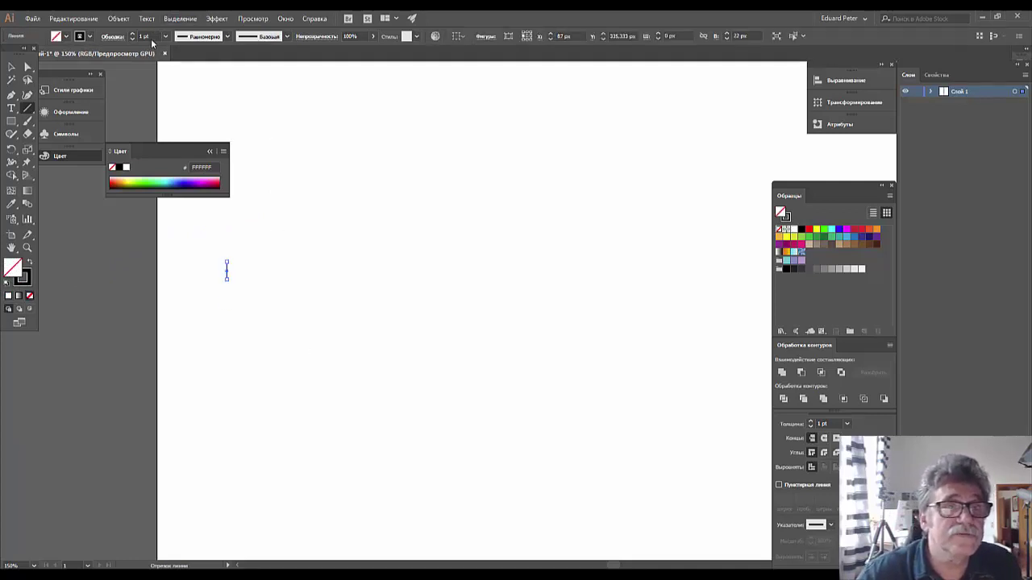
- Check the line's stroke and length settings without changes, then deselect it
left_click(132, 34)
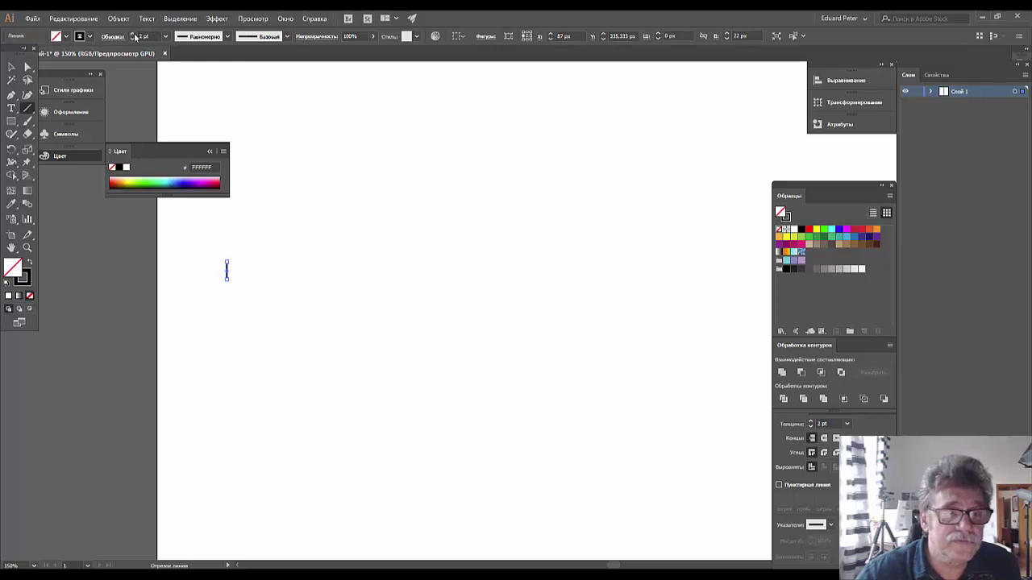
left_click(259, 350)
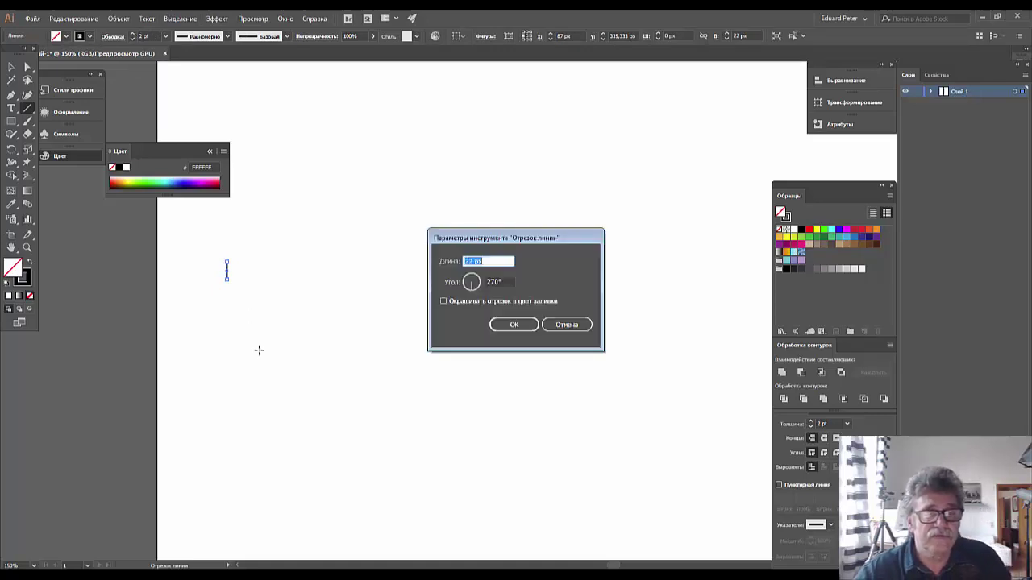
left_click(566, 324)
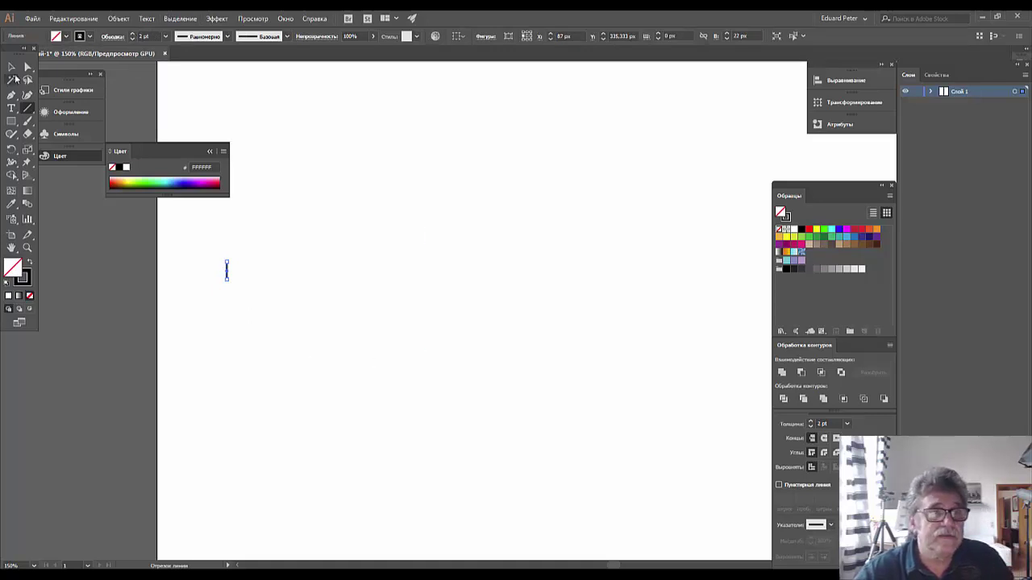
left_click(12, 67)
left_click(339, 364)
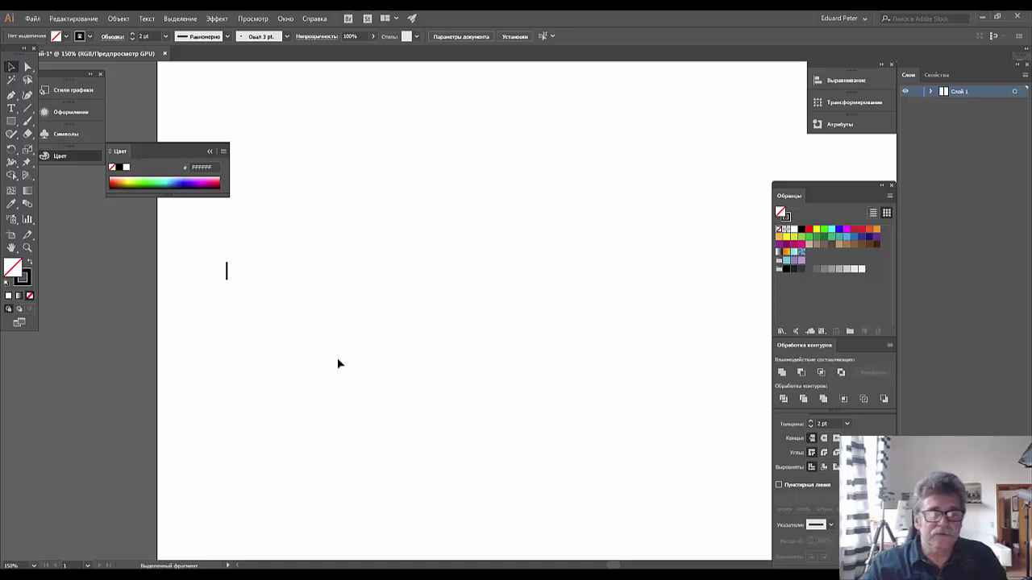
- Reselect the vertical line and set its stroke weight to 1.5 pt
scroll(339, 364, "up", 2, "alt")
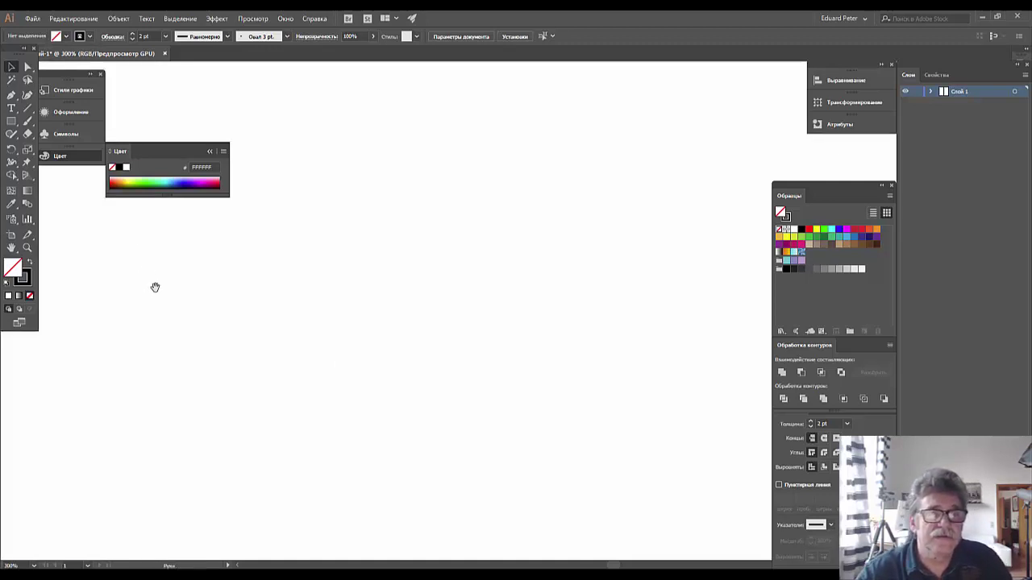
left_click_drag(154, 286, 499, 390)
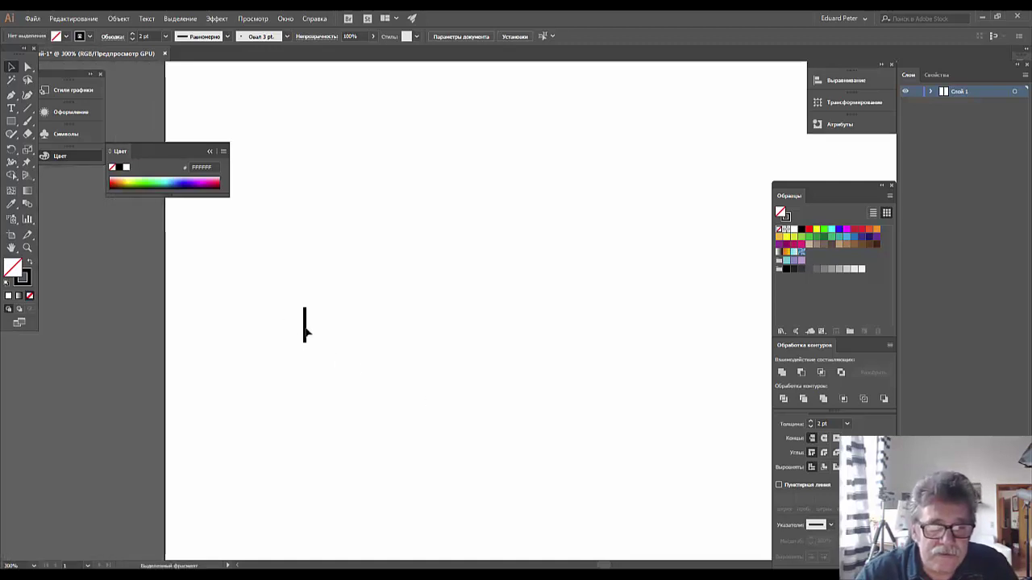
left_click(305, 327)
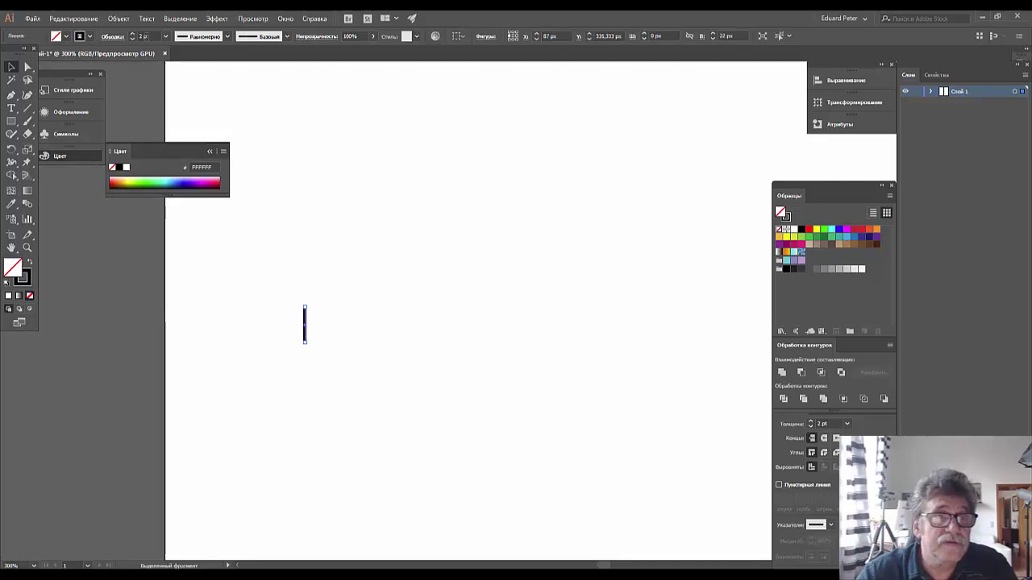
left_click(142, 36)
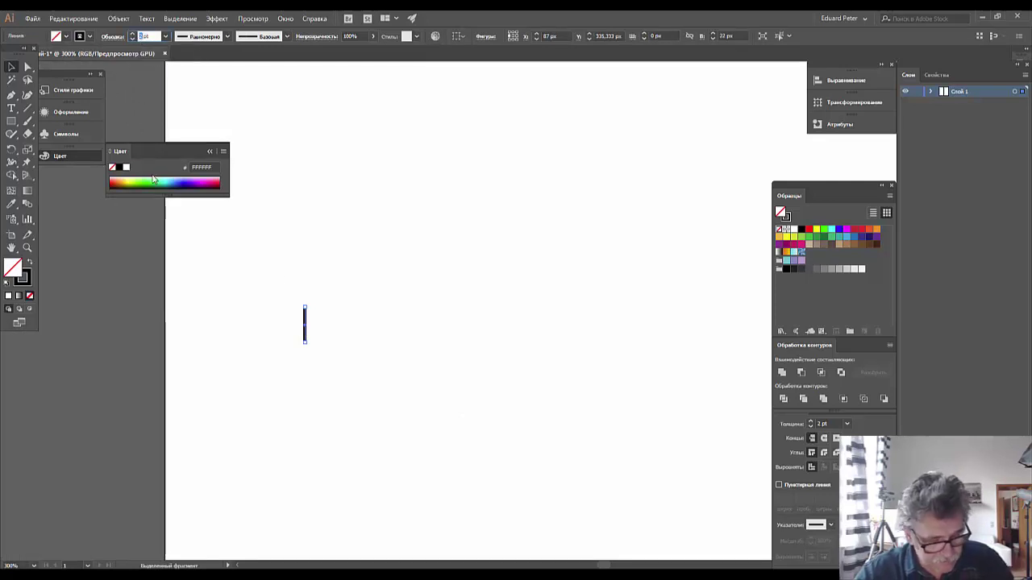
type("1,5")
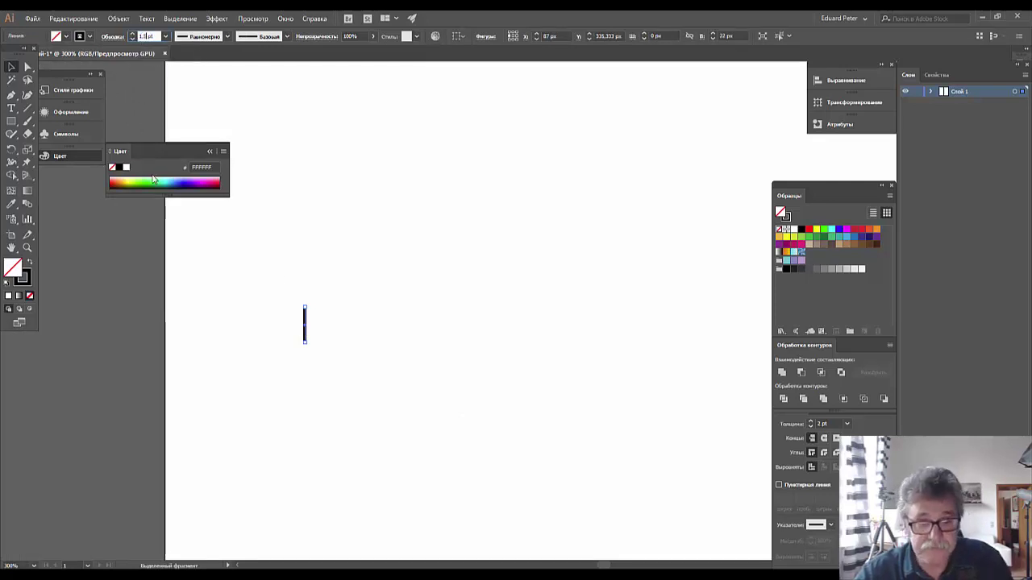
key("Return")
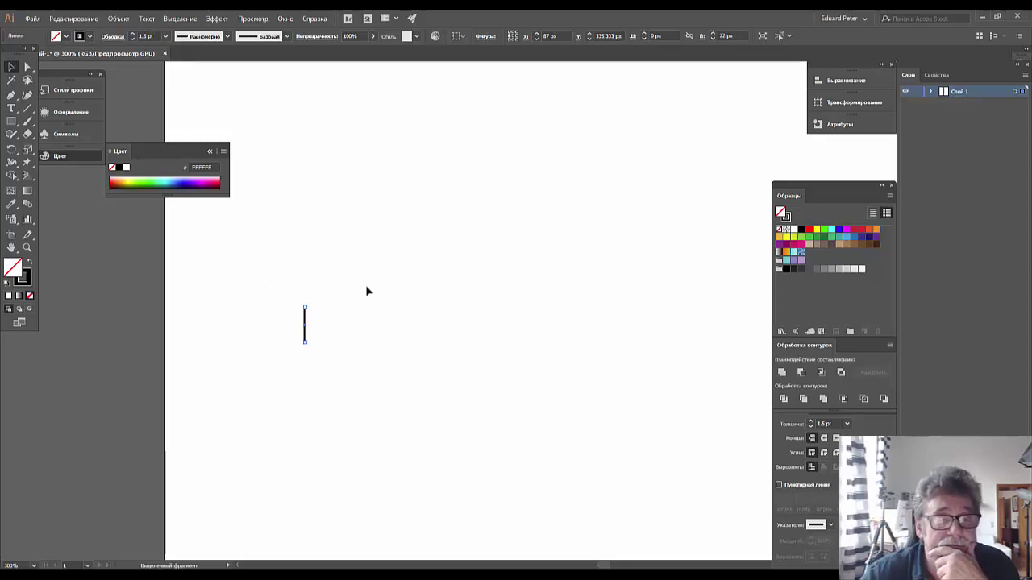
left_click(367, 290)
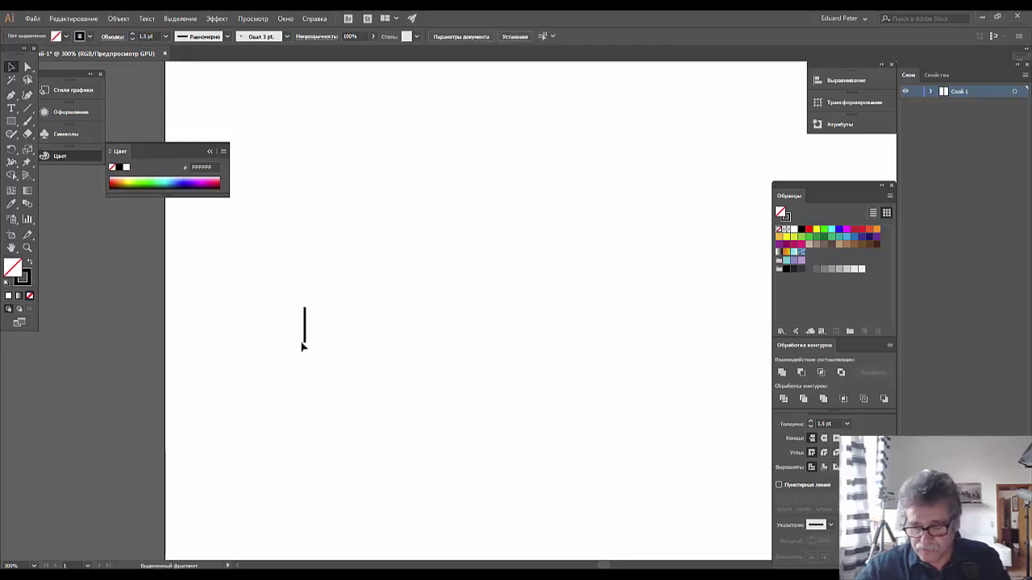
key("ctrl+plus")
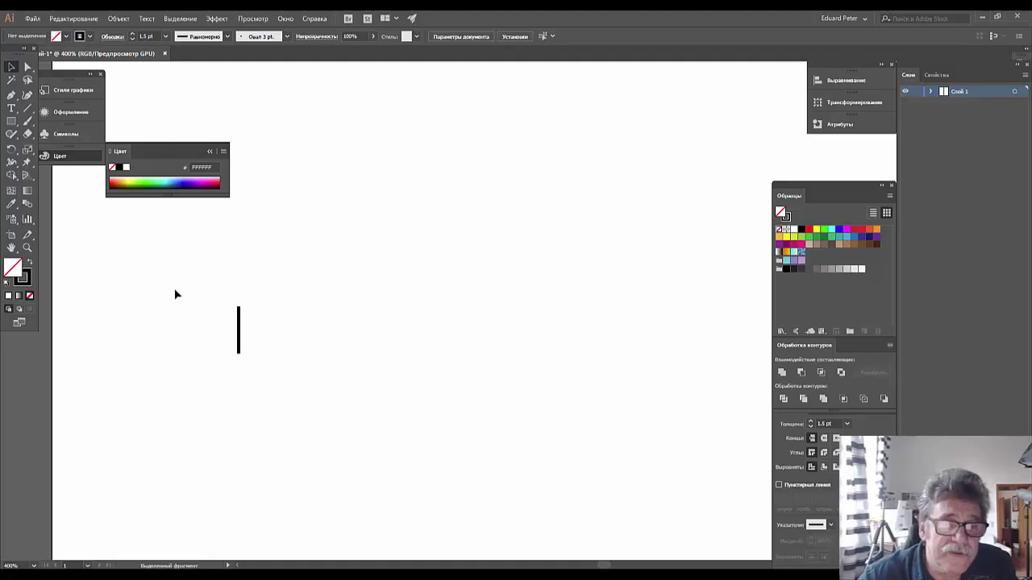
- Alt-drag a duplicate of the vertical line just to its right, then select the copy
left_click_drag(238, 348, 246, 347)
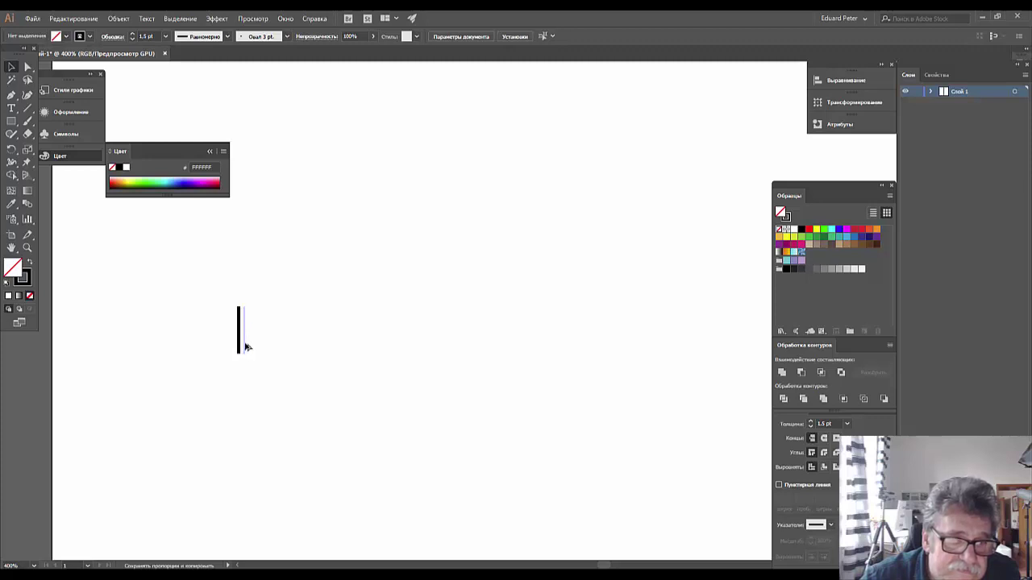
left_click_drag(247, 346, 247, 346, "alt")
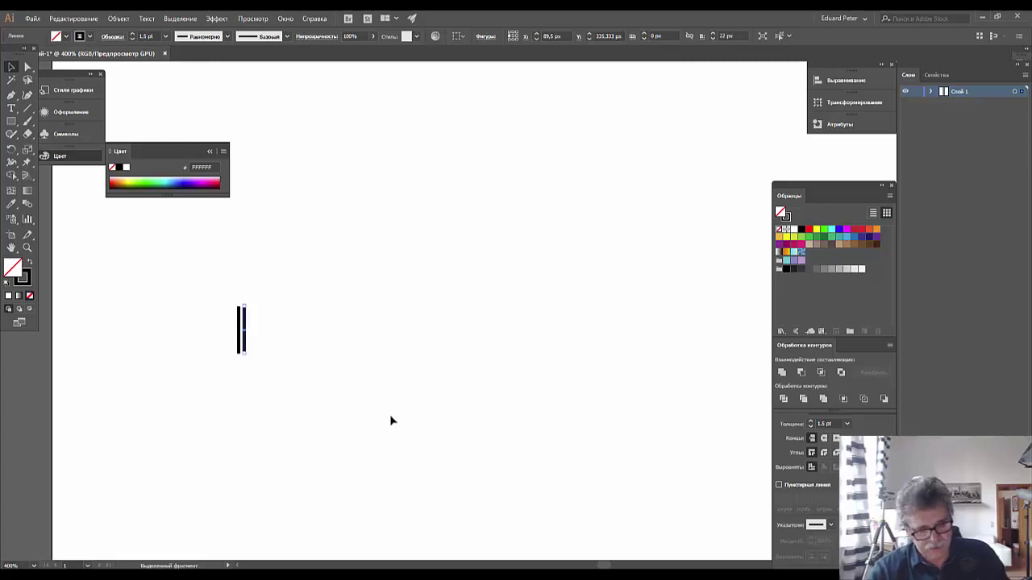
key("ctrl+z")
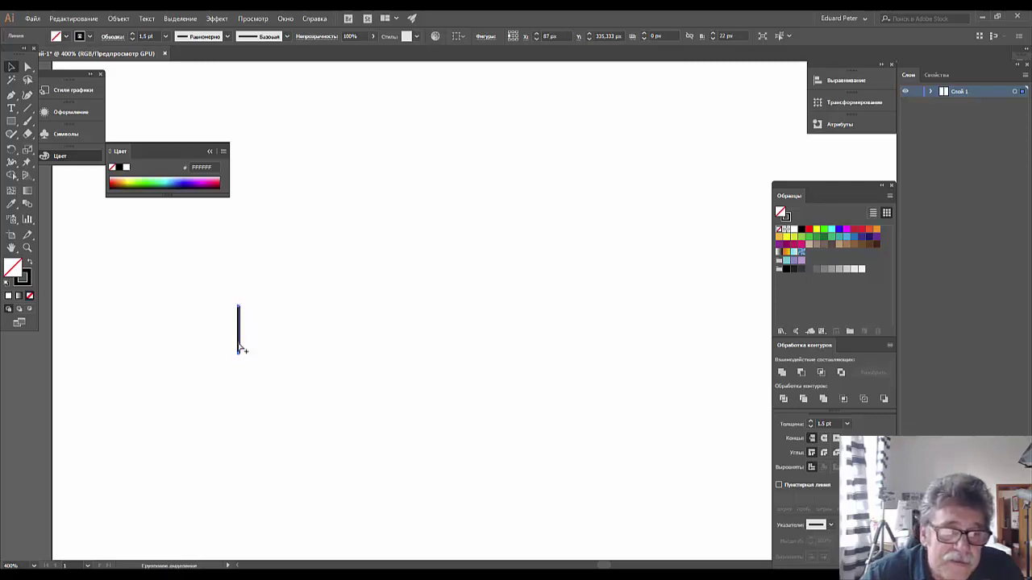
left_click_drag(240, 346, 247, 348, "alt")
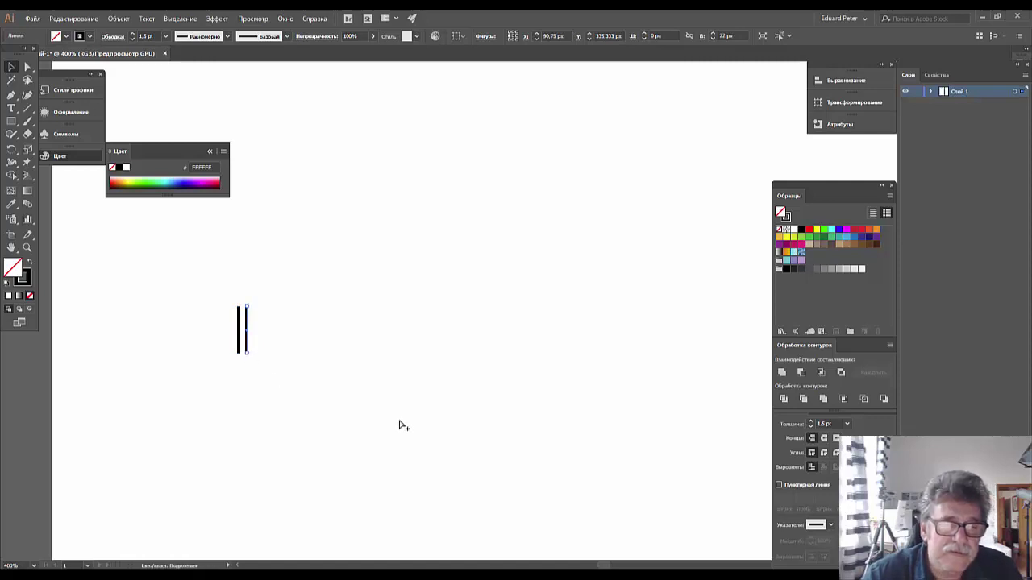
left_click(398, 421)
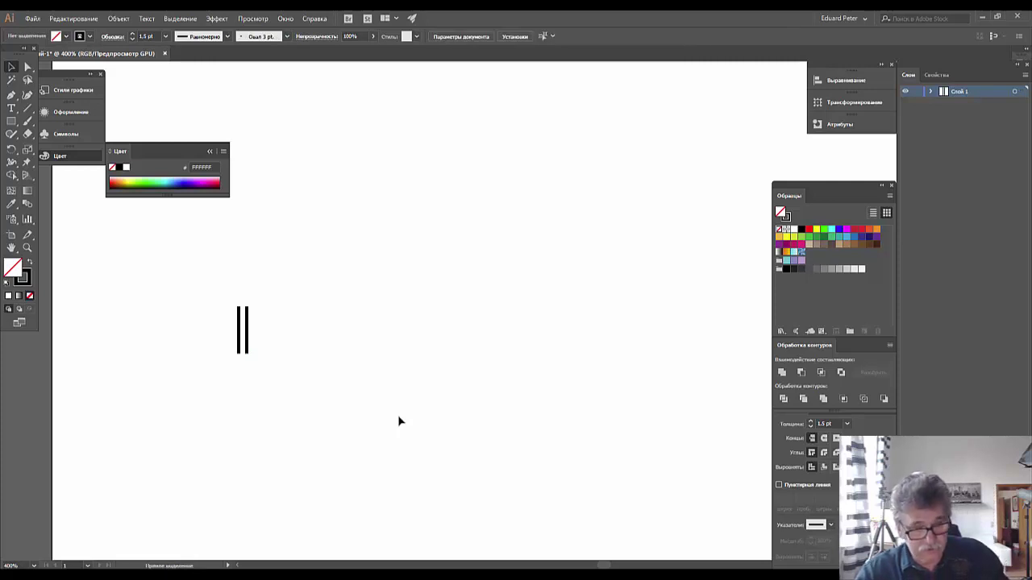
left_click(246, 348)
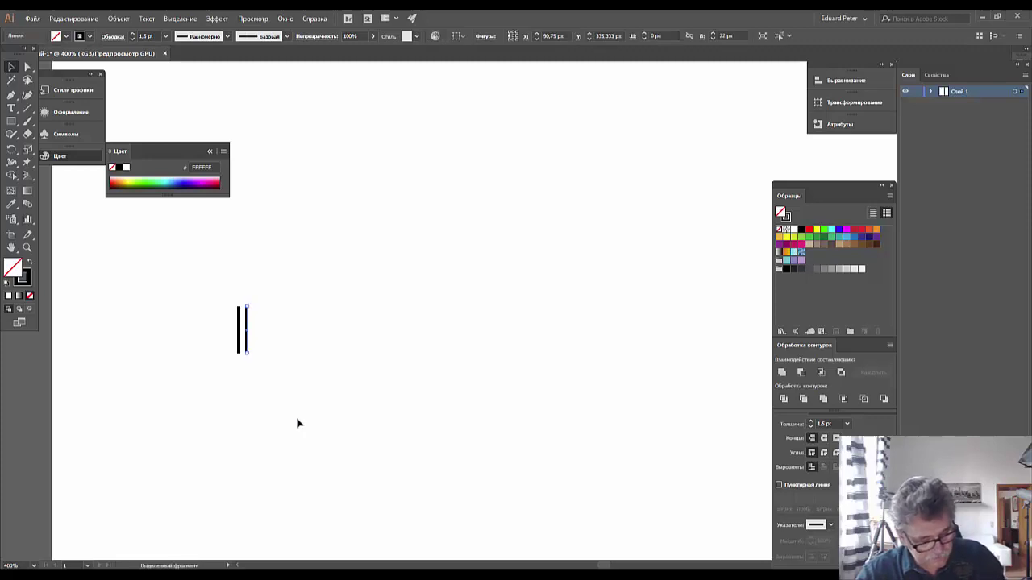
- Repeat the duplicate eight times with Ctrl+D, adding evenly spaced stripes
key("ctrl+d")
key("ctrl+d")
key("ctrl+d")
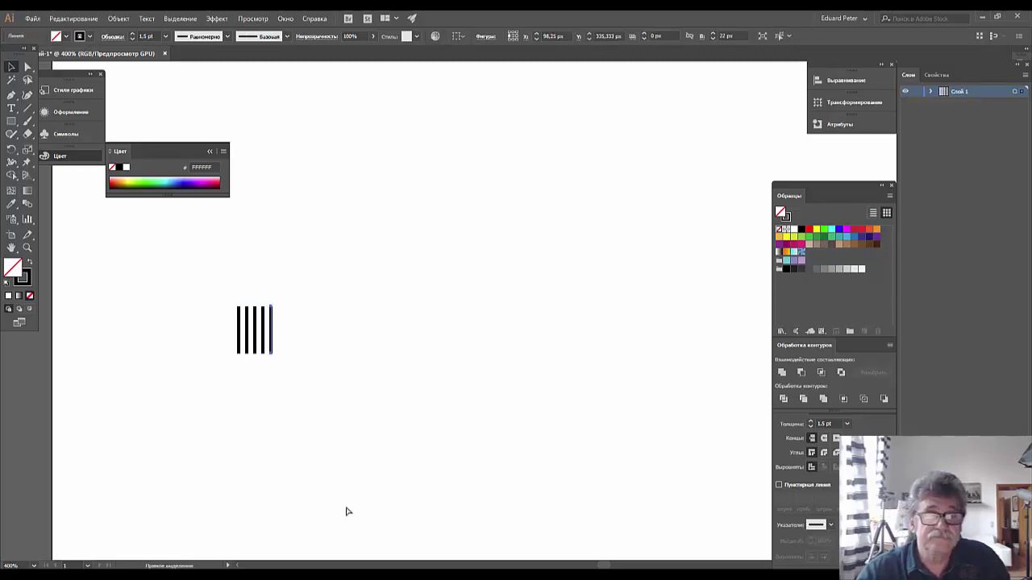
key("ctrl+d")
key("ctrl+d")
key("ctrl+d")
key("ctrl+d")
key("ctrl+d")
key("ctrl+d")
key("ctrl+d")
key("ctrl+d")
key("ctrl+d")
key("ctrl+d")
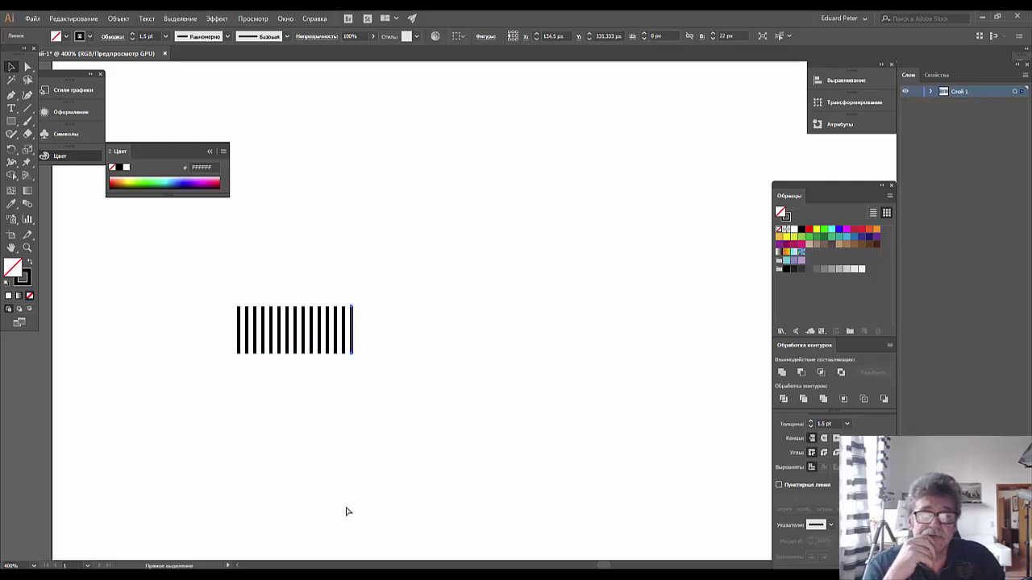
key("ctrl+d")
key("ctrl+d")
key("ctrl+d")
key("ctrl+d")
key("ctrl+d")
key("ctrl+d")
key("ctrl+d")
key("ctrl+d")
key("ctrl+d")
key("ctrl+d")
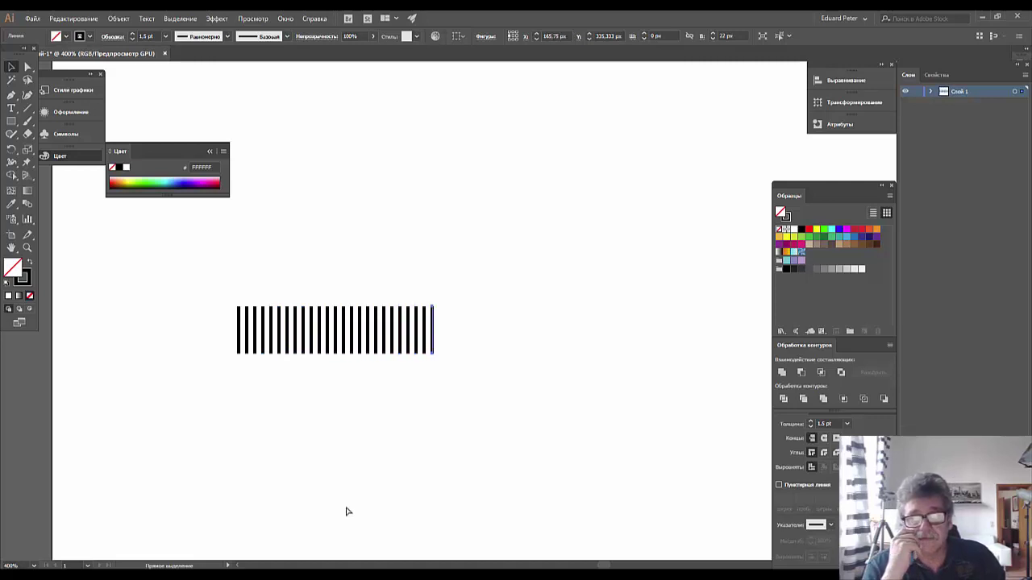
key("ctrl+d")
key("ctrl+d")
key("ctrl+d")
key("ctrl+d")
key("ctrl+d")
key("ctrl+d")
key("ctrl+d")
key("ctrl+d")
key("ctrl+d")
key("ctrl+d")
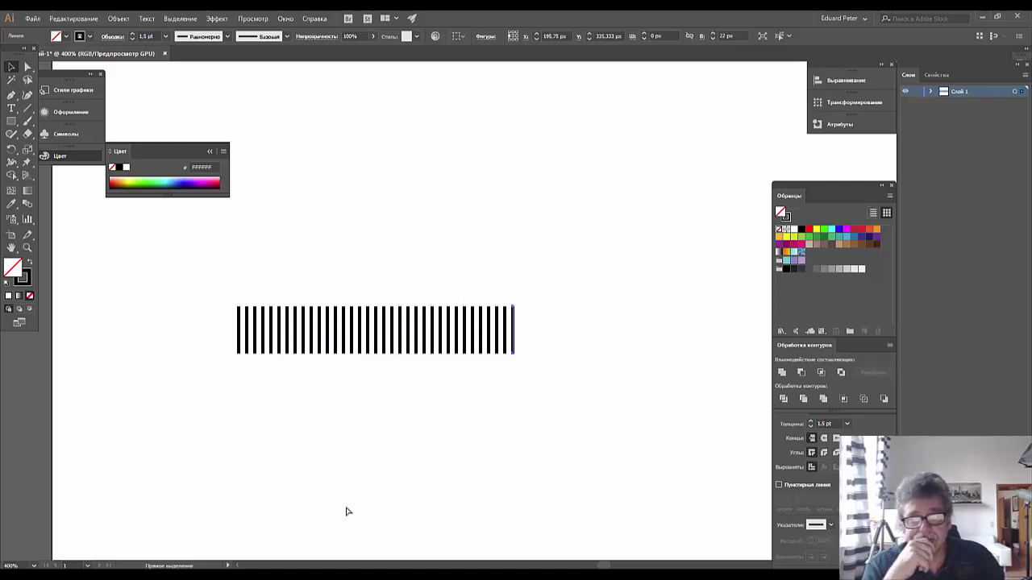
key("ctrl+d")
key("ctrl+d")
key("ctrl+d")
key("ctrl+d")
key("ctrl+d")
key("ctrl+d")
key("ctrl+d")
key("ctrl+d")
key("ctrl+d")
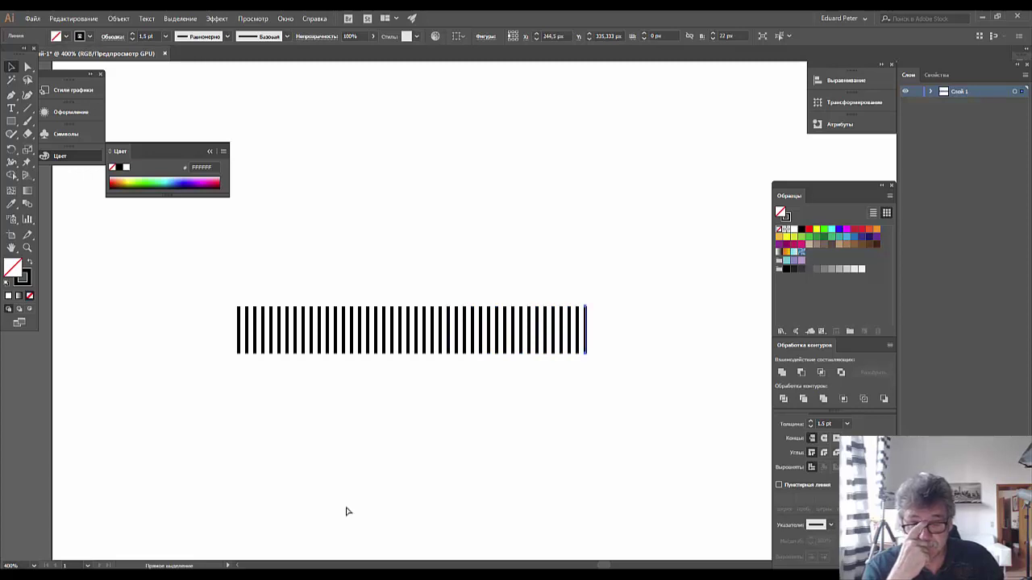
key("ctrl+d")
key("ctrl+d")
key("ctrl+d")
key("ctrl+d")
key("ctrl+d")
key("ctrl+d")
key("ctrl+d")
key("ctrl+d")
key("ctrl+d")
key("ctrl+d")
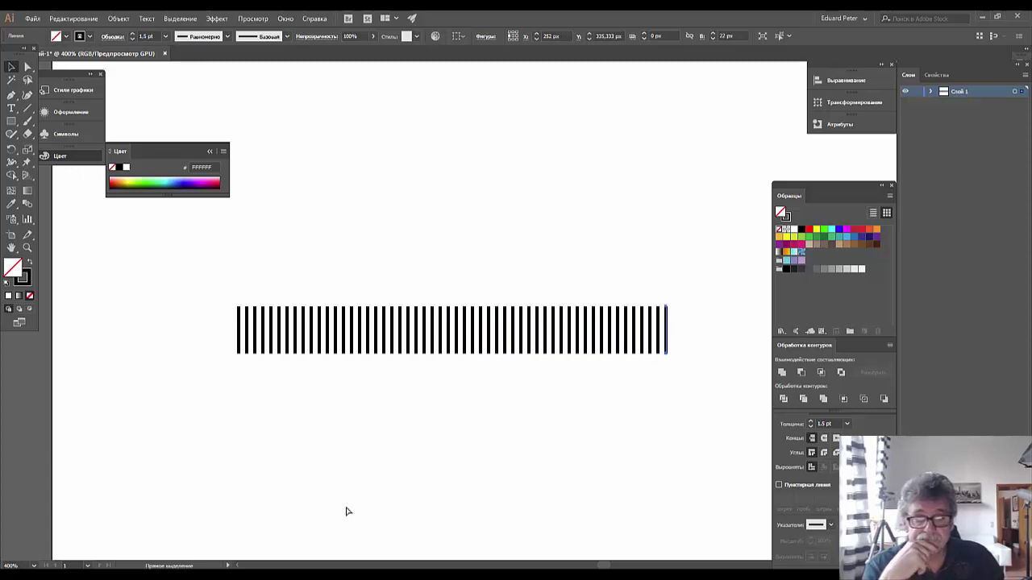
key("ctrl+d")
key("ctrl+d")
key("ctrl+d")
key("ctrl+d")
key("ctrl+d")
key("ctrl+d")
key("ctrl+d")
key("ctrl+d")
key("ctrl+d")
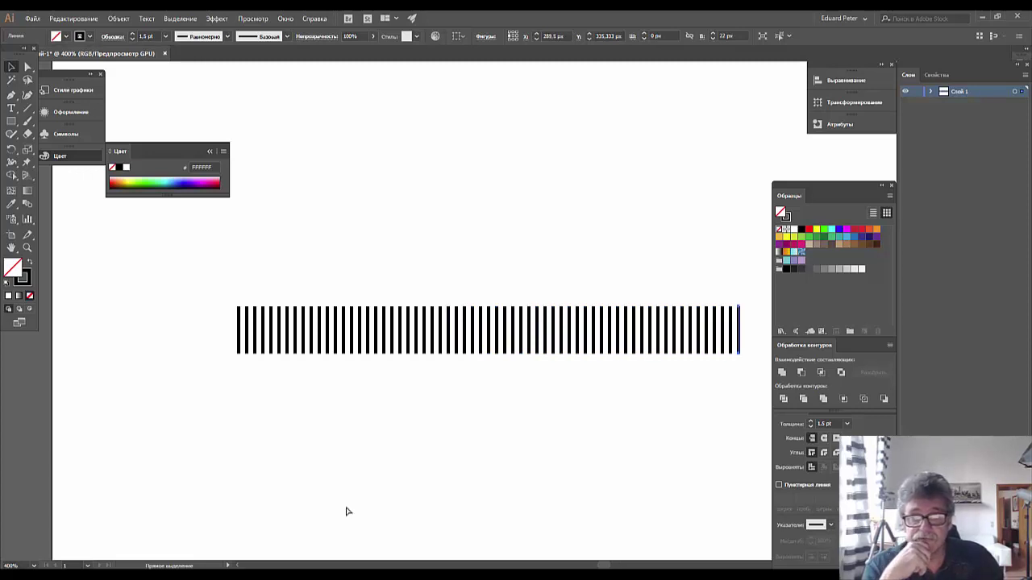
key("ctrl+d")
key("ctrl+d")
key("ctrl+d")
key("ctrl+d")
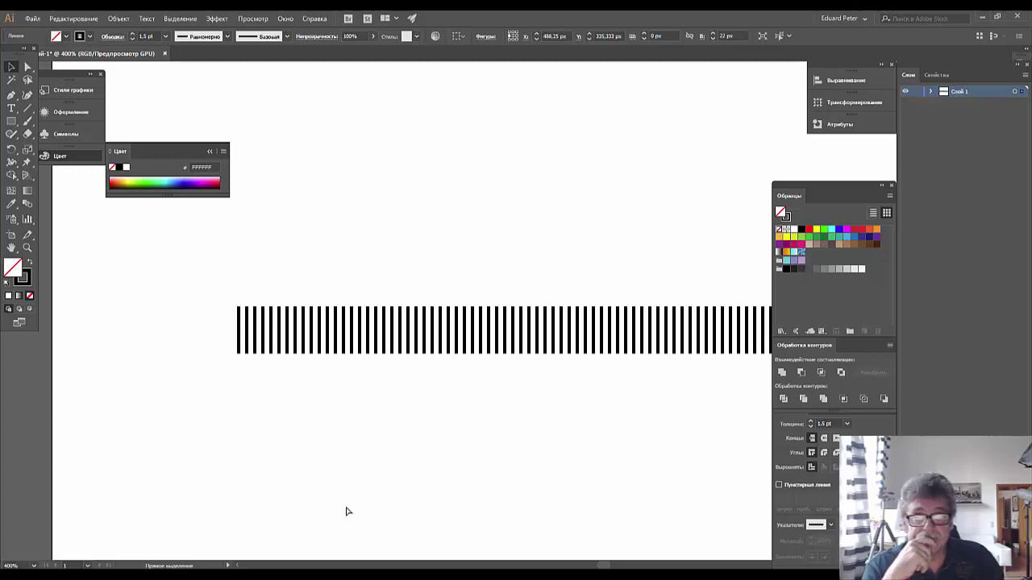
- Zoom out and add five more stripes to the end of the row
key("ctrl+minus")
key("ctrl+minus")
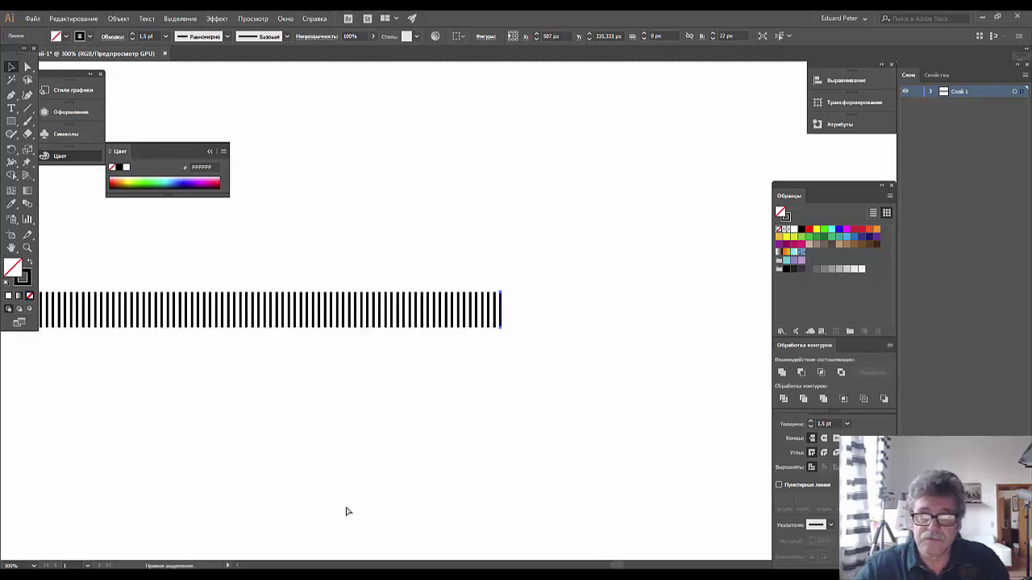
key("ctrl+minus")
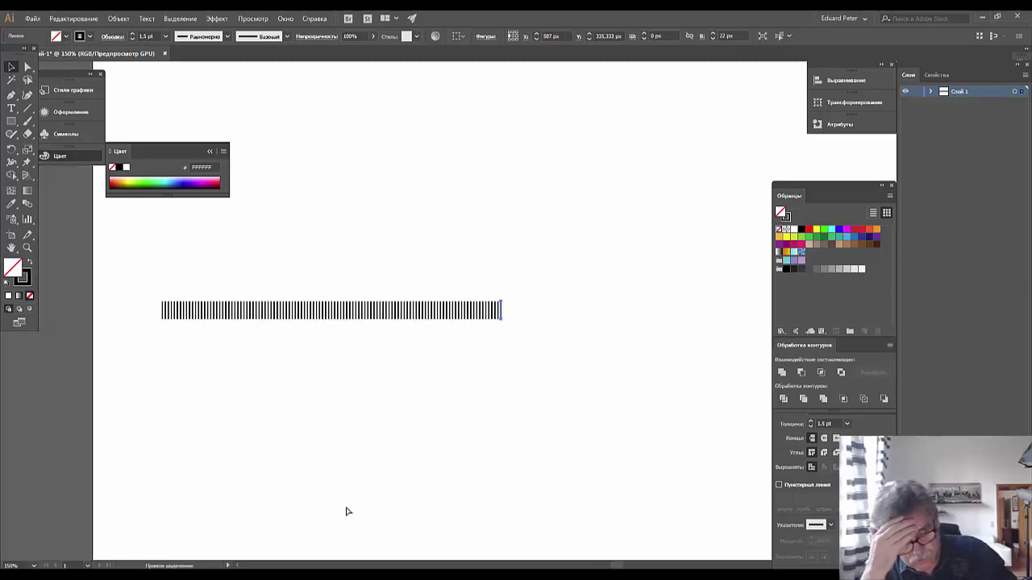
key("ctrl+d")
key("ctrl+d")
key("ctrl+d")
key("ctrl+d")
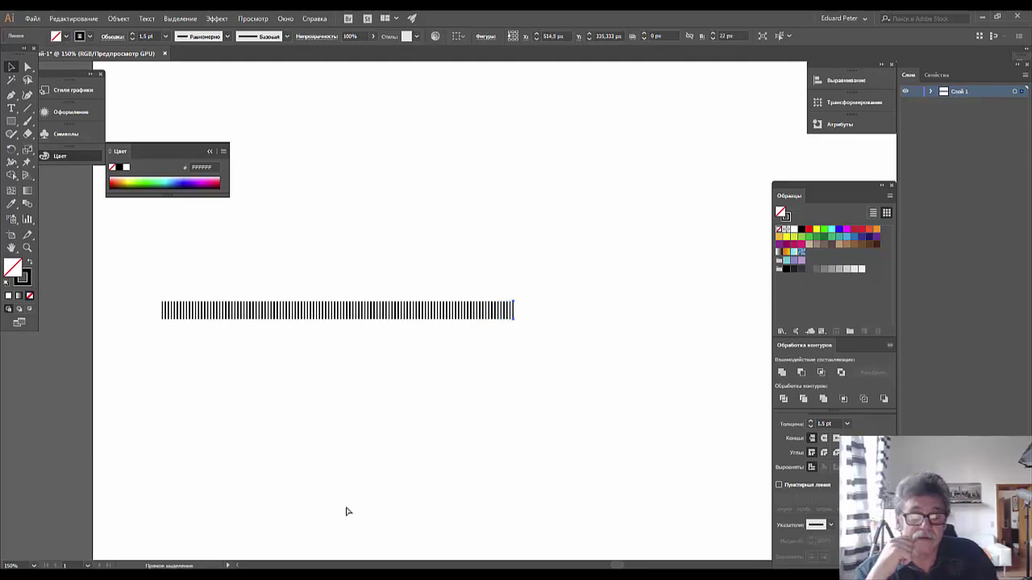
key("ctrl+d")
key("ctrl+d")
key("ctrl+d")
key("ctrl+d")
key("ctrl+d")
key("ctrl+d")
key("ctrl+d")
key("ctrl+d")
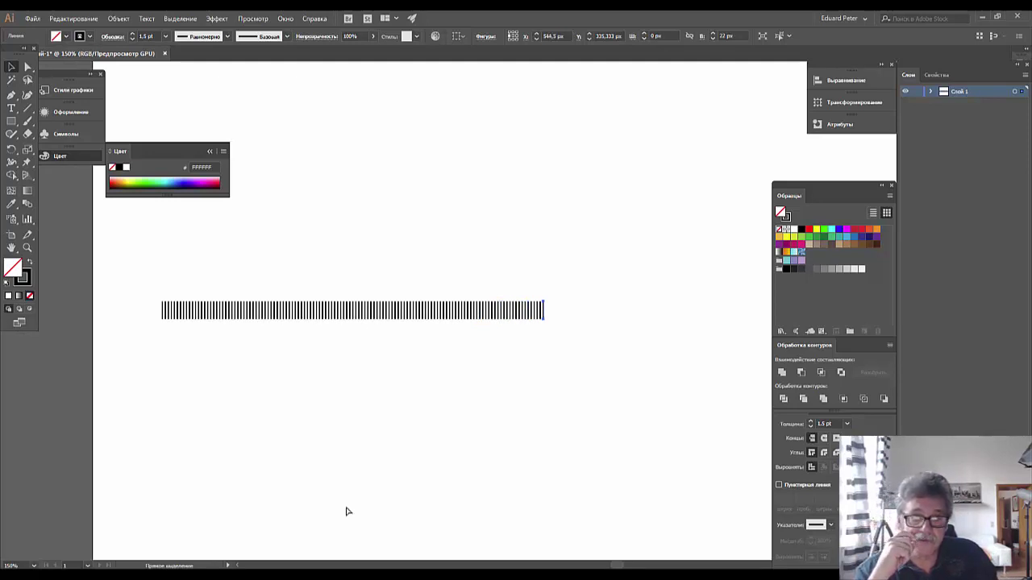
key("ctrl+d")
key("ctrl+d")
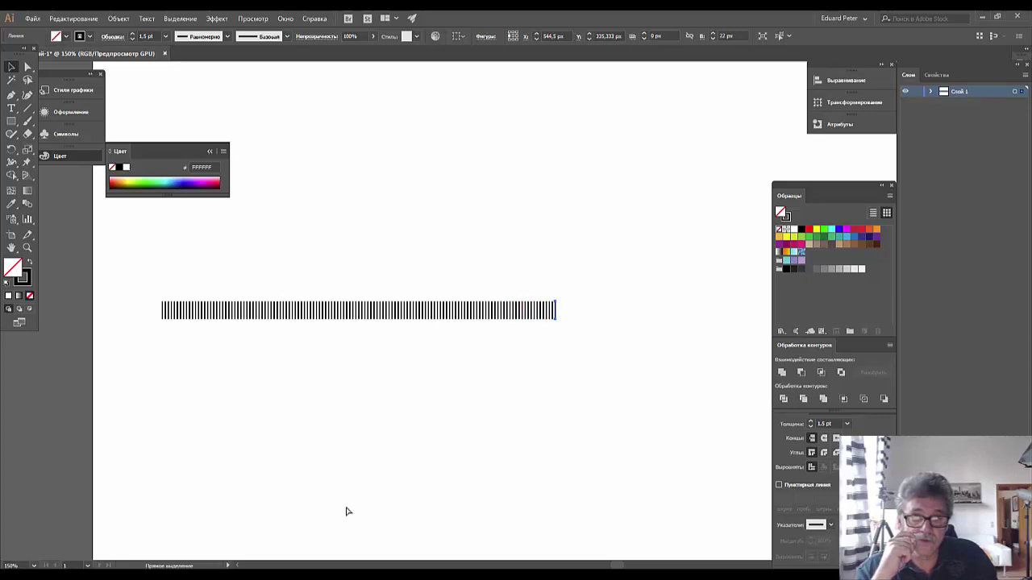
key("ctrl+d")
key("ctrl+d")
key("ctrl+d")
key("ctrl+d")
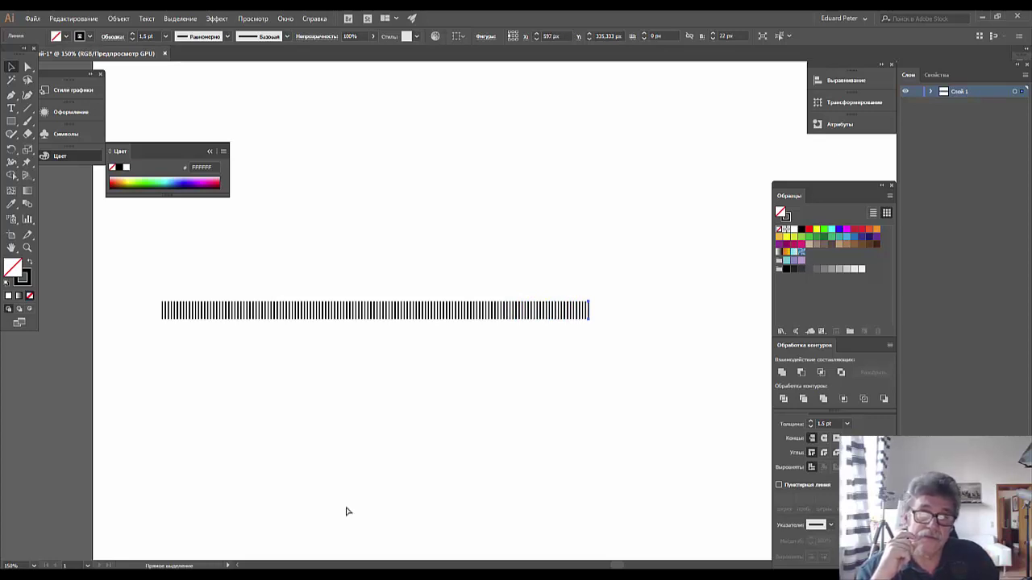
key("ctrl+d")
key("ctrl+d")
key("ctrl+d")
key("ctrl+d")
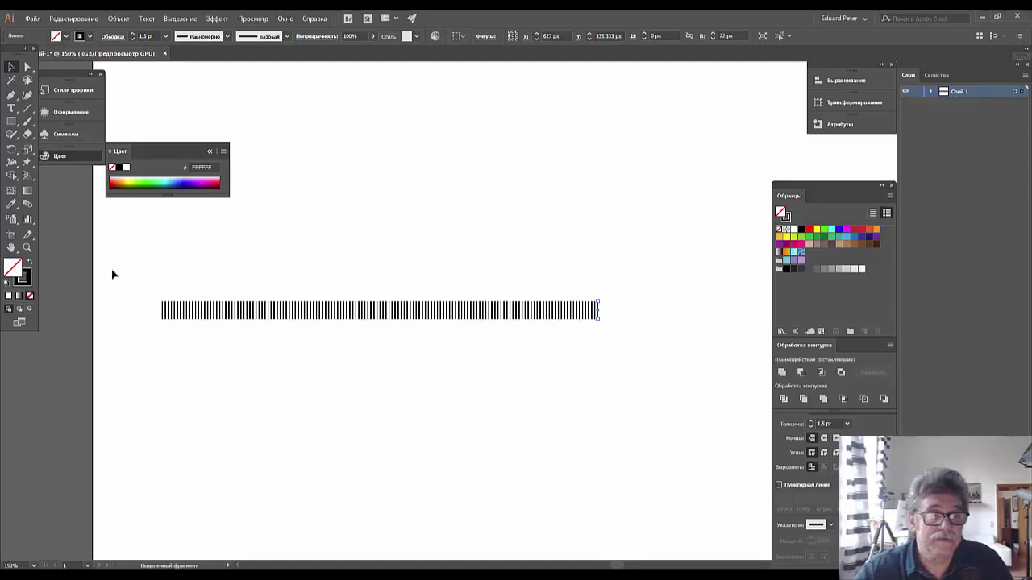
- Shorten all the stripes from the top to 17.333 px high, cancelling the Move dialog
left_click_drag(153, 279, 703, 373)
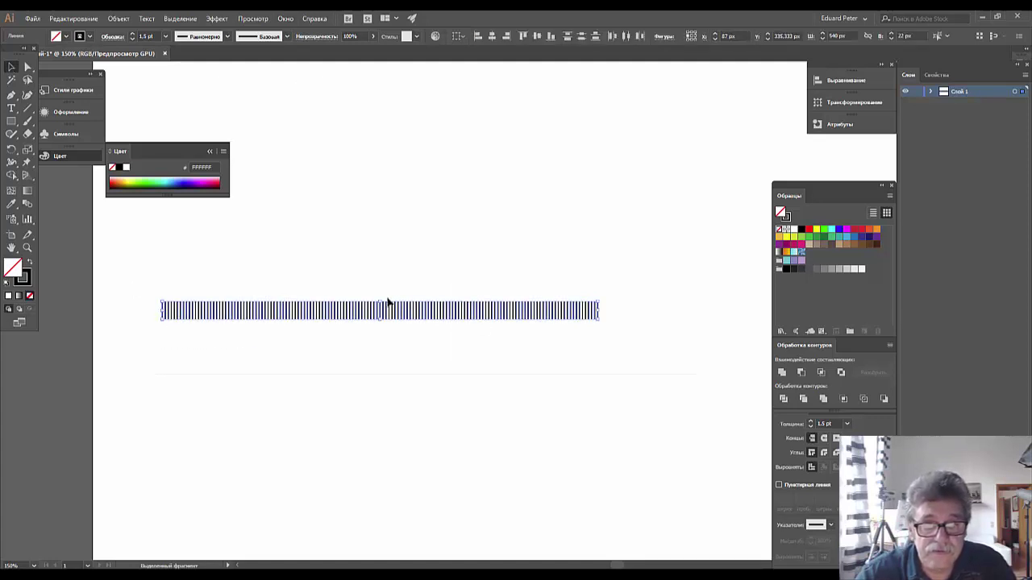
left_click_drag(380, 300, 381, 305)
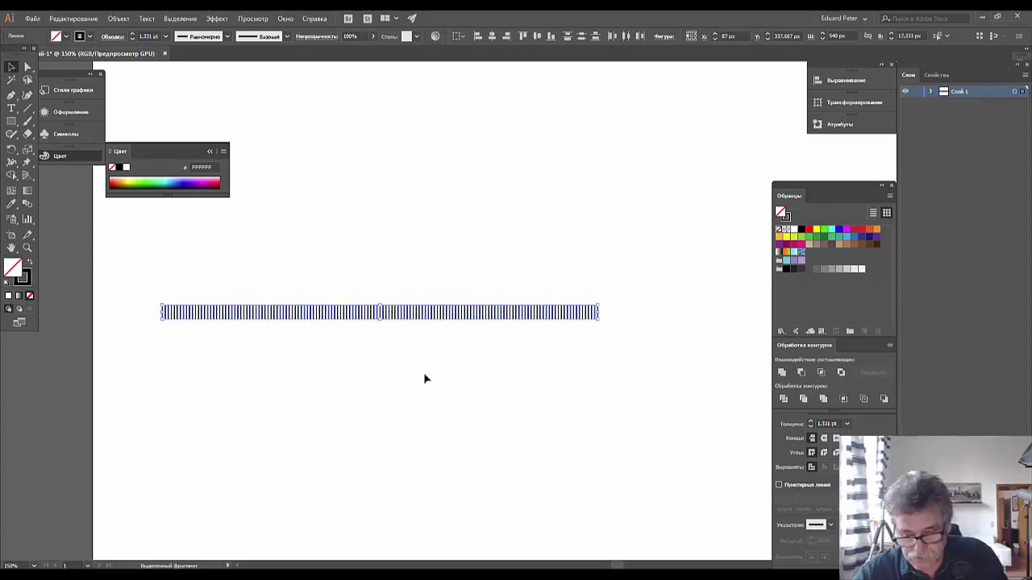
key("Return")
left_click(597, 377)
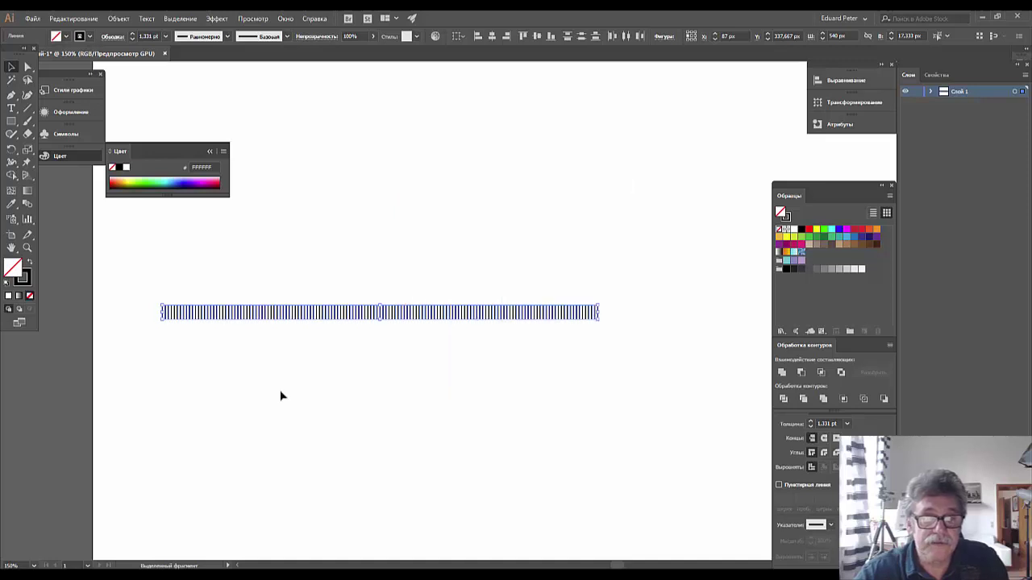
left_click(281, 396)
- Zoom to 400%, show rulers, and add a horizontal guide just above the stripes
scroll(166, 355, "up", 2)
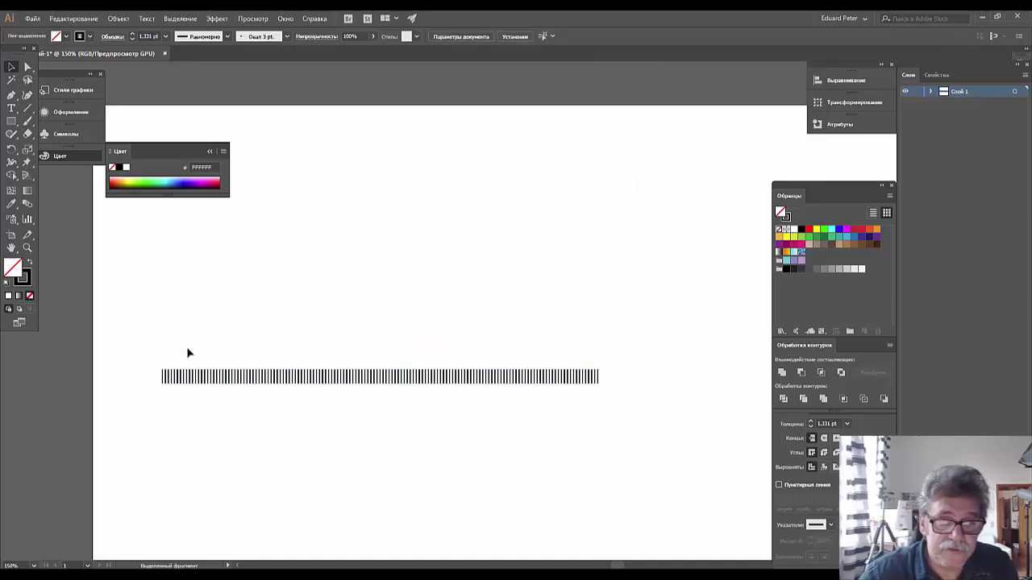
key("ctrl+plus")
key("ctrl+plus")
key("ctrl+plus")
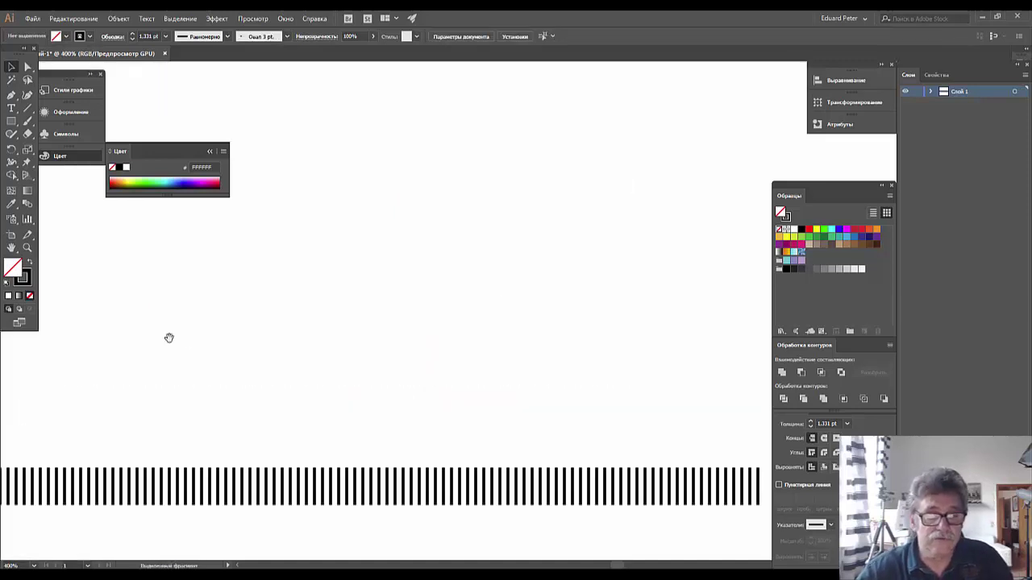
scroll(427, 302, "down", 3)
left_click_drag(524, 253, 497, 216)
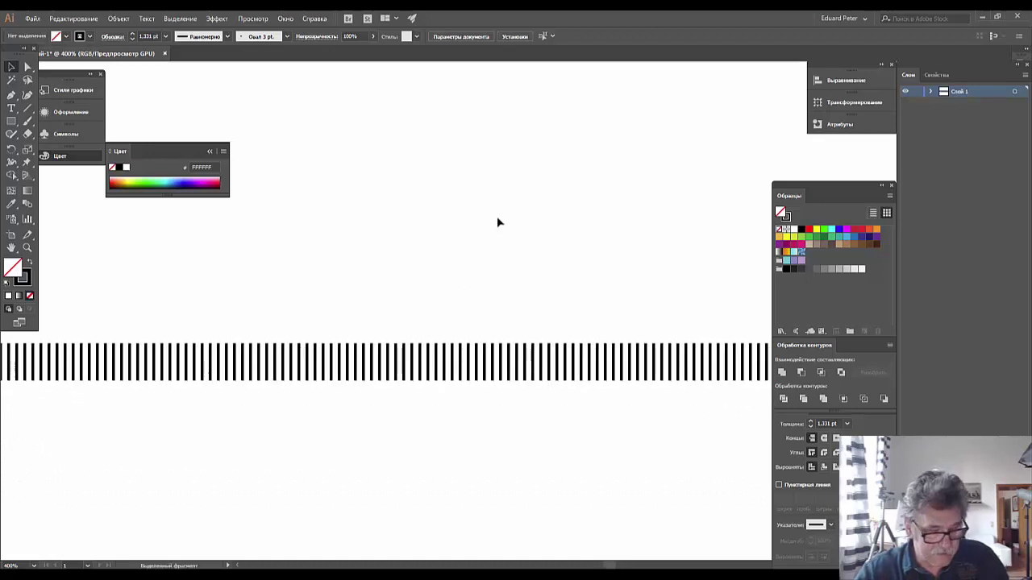
key("ctrl+r")
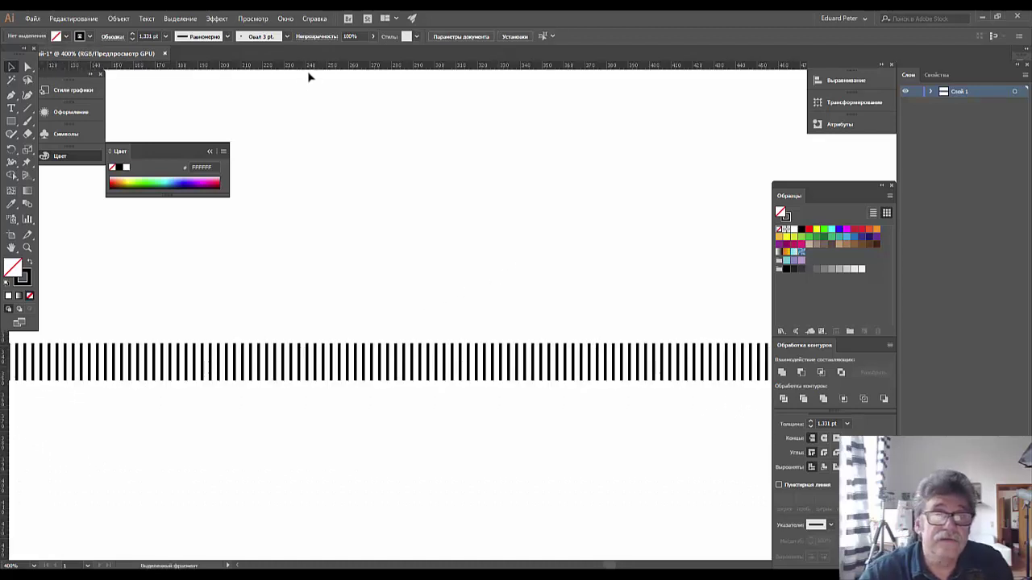
left_click_drag(309, 67, 307, 337)
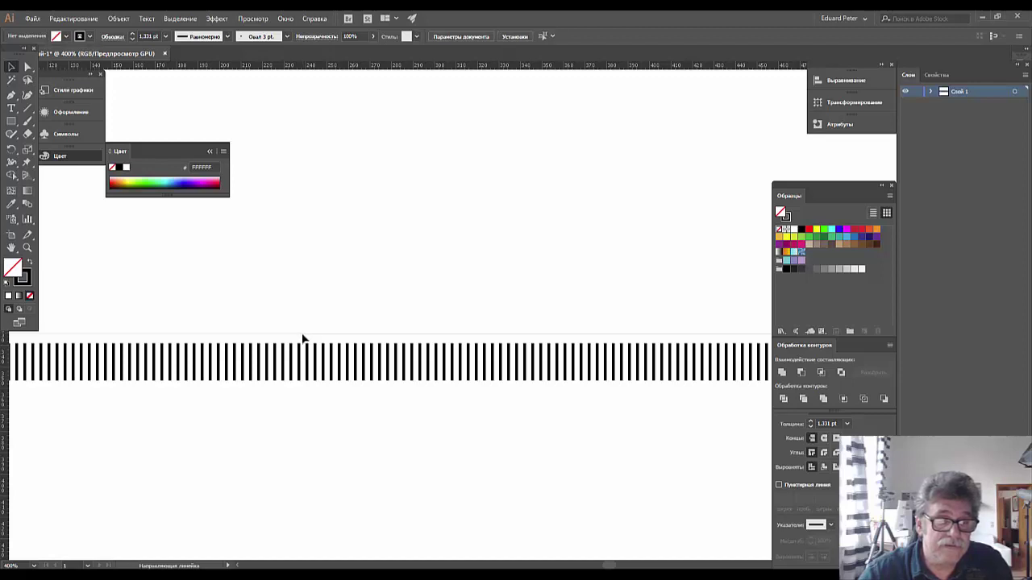
- Select the guide and pan over to the left end of the striped row
left_click(303, 337)
scroll(66, 430, "up", 1)
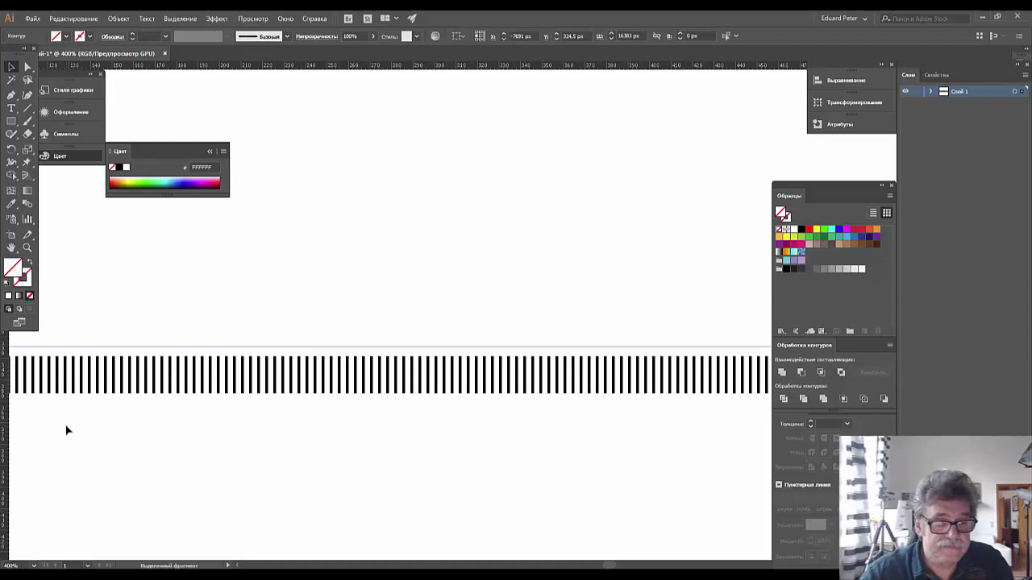
scroll(67, 429, "down", 2)
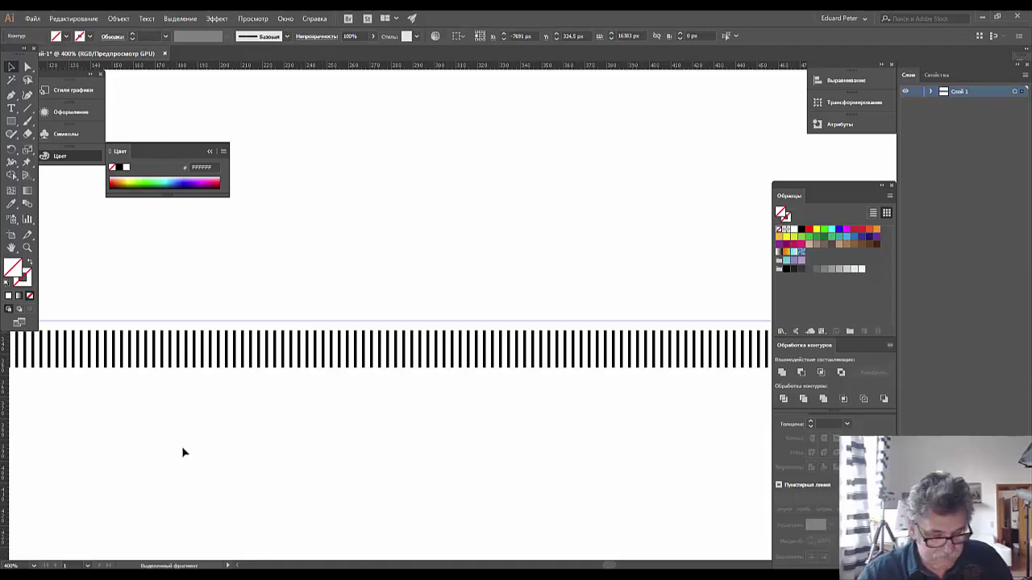
mouse_move(129, 456)
left_mouse_down()
mouse_move(471, 474)
mouse_move(423, 461)
left_mouse_up()
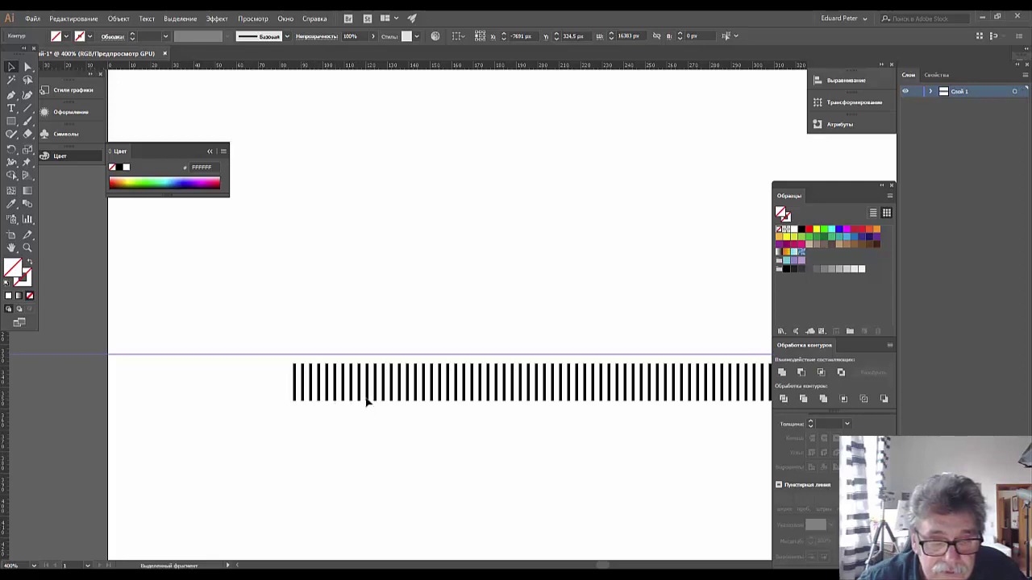
- Extend one stripe near the row's start up to the guide
left_click(366, 401)
left_click(369, 388)
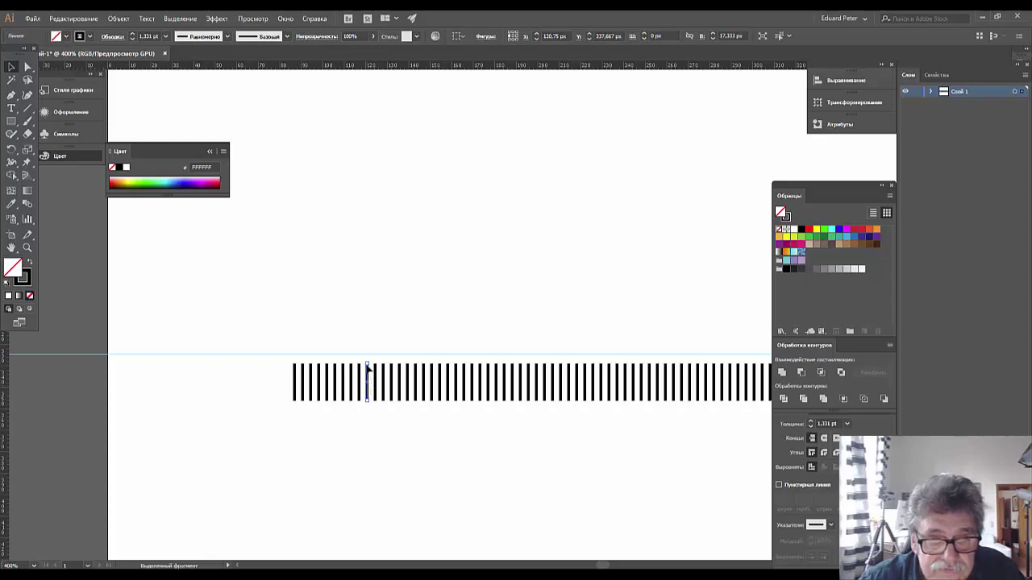
left_click_drag(367, 364, 367, 353)
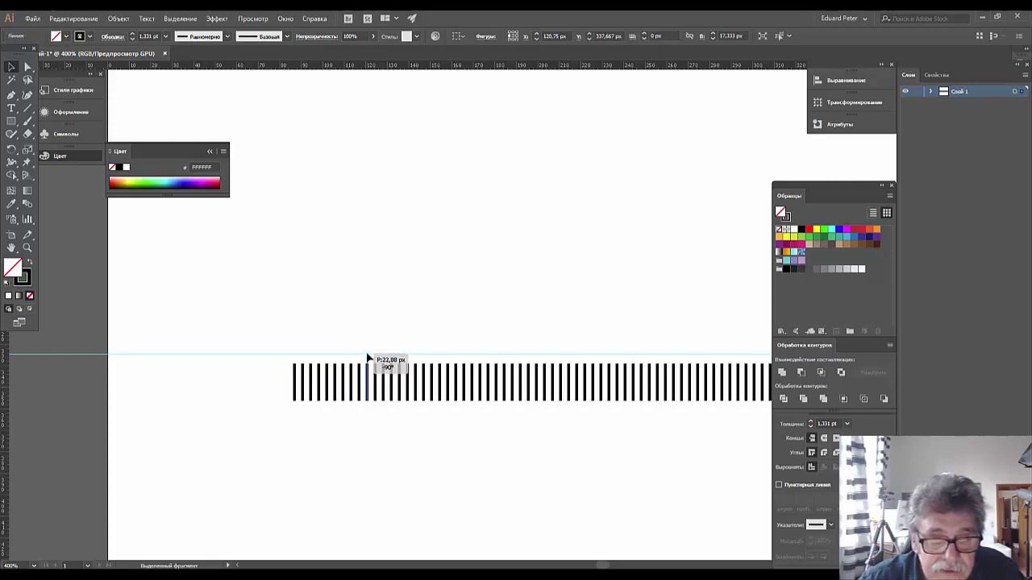
left_click(352, 453)
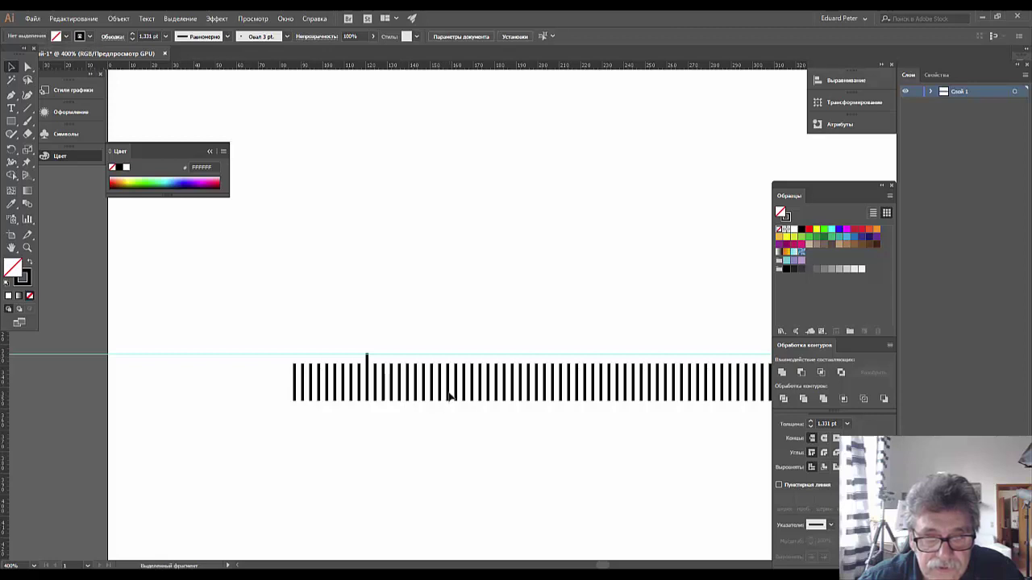
- Lengthen two more ticks further along the row so their tops reach the guide
left_click(448, 383)
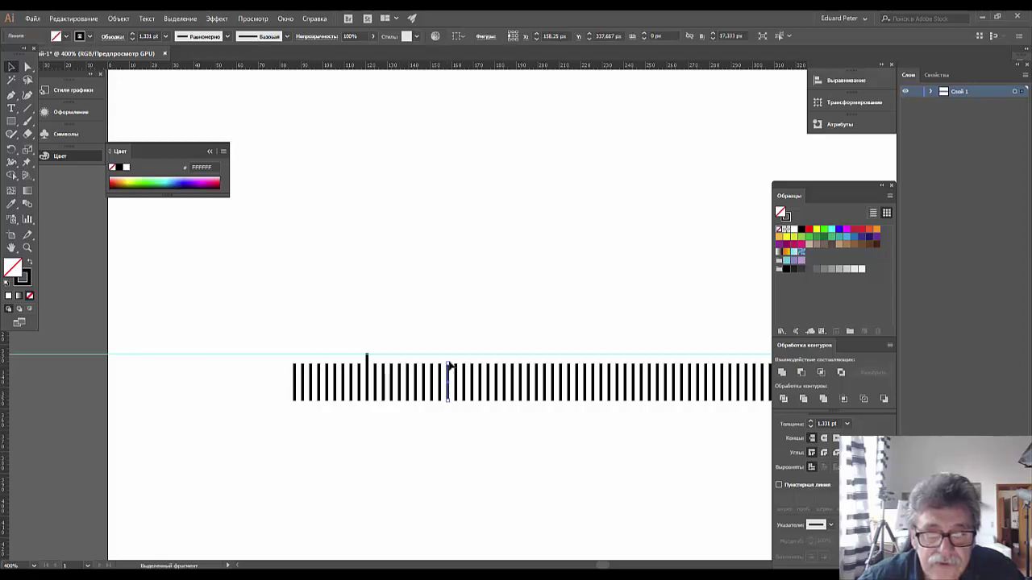
left_click_drag(449, 367, 449, 358)
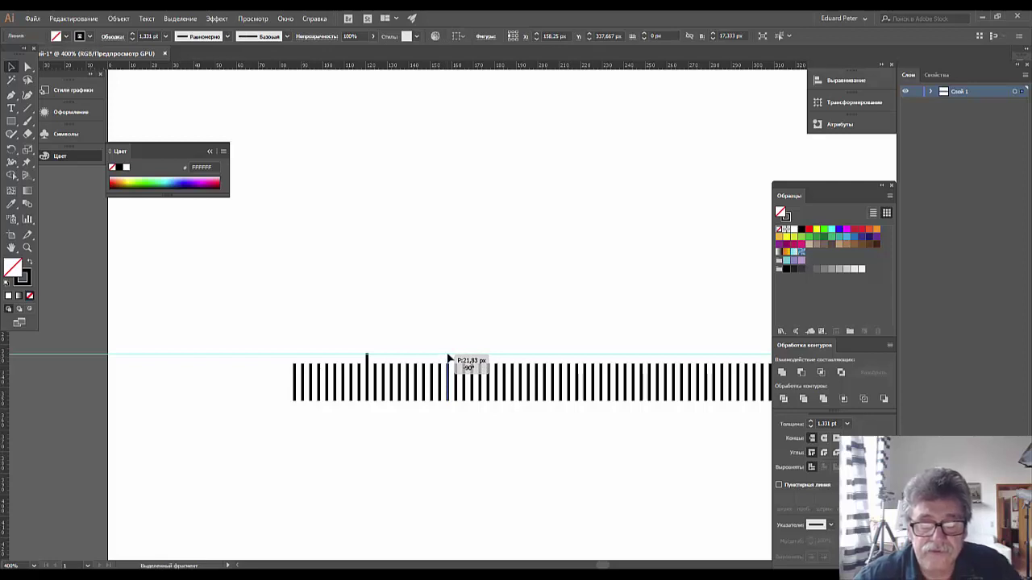
left_click_drag(449, 359, 449, 356)
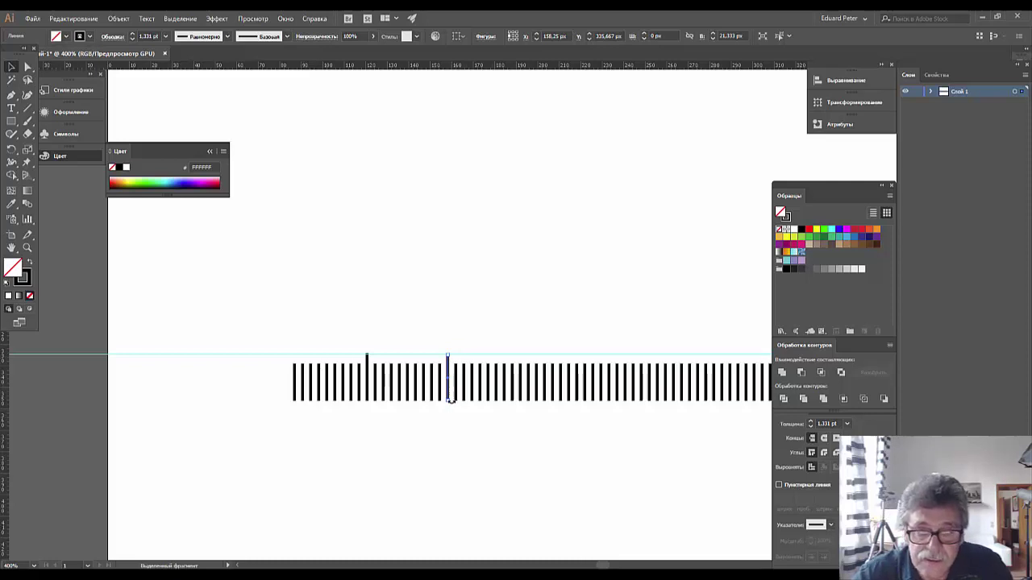
key("ctrl+plus")
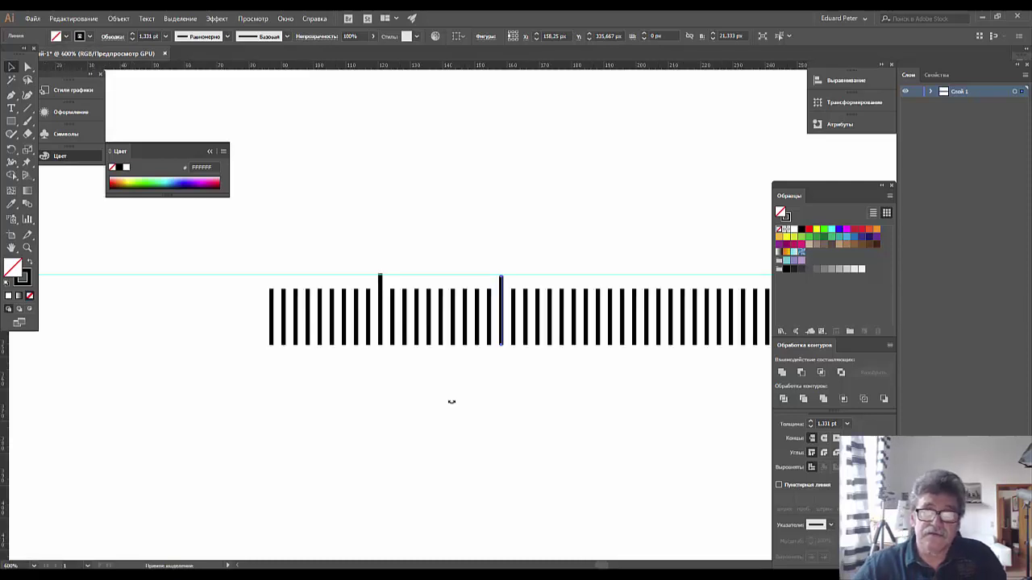
left_click(371, 412)
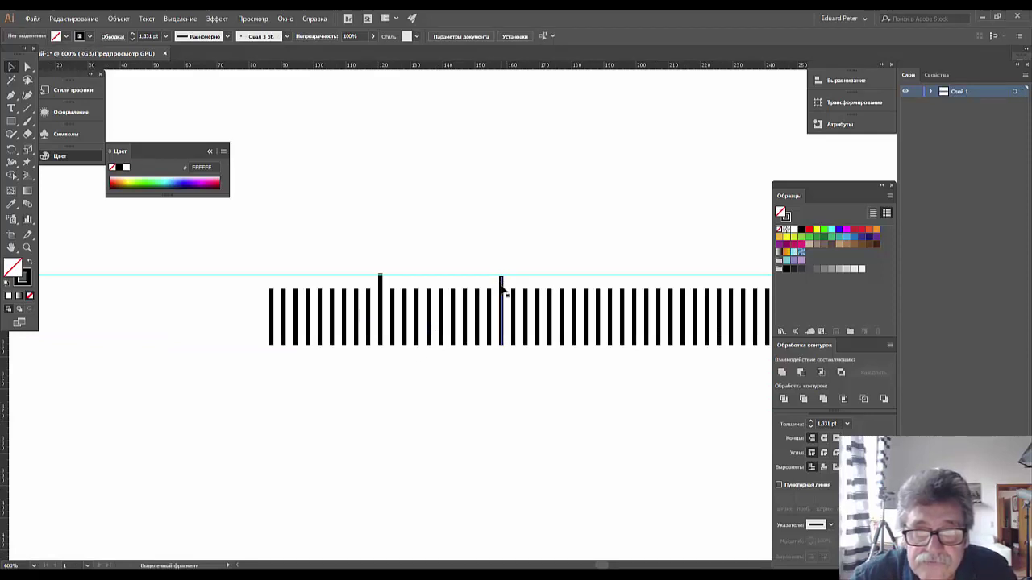
left_click(502, 288)
left_click_drag(502, 278, 501, 274)
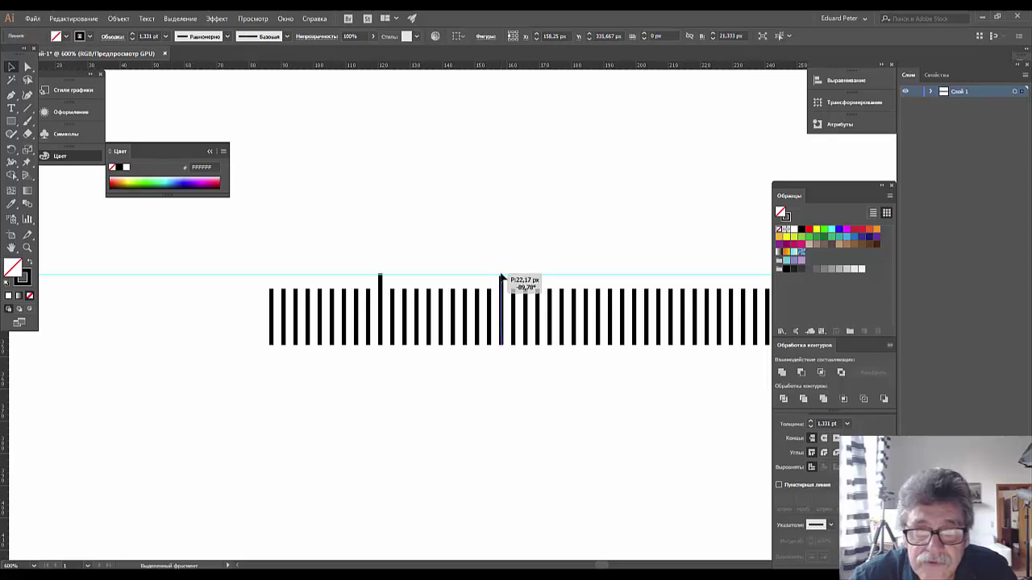
left_click(407, 305)
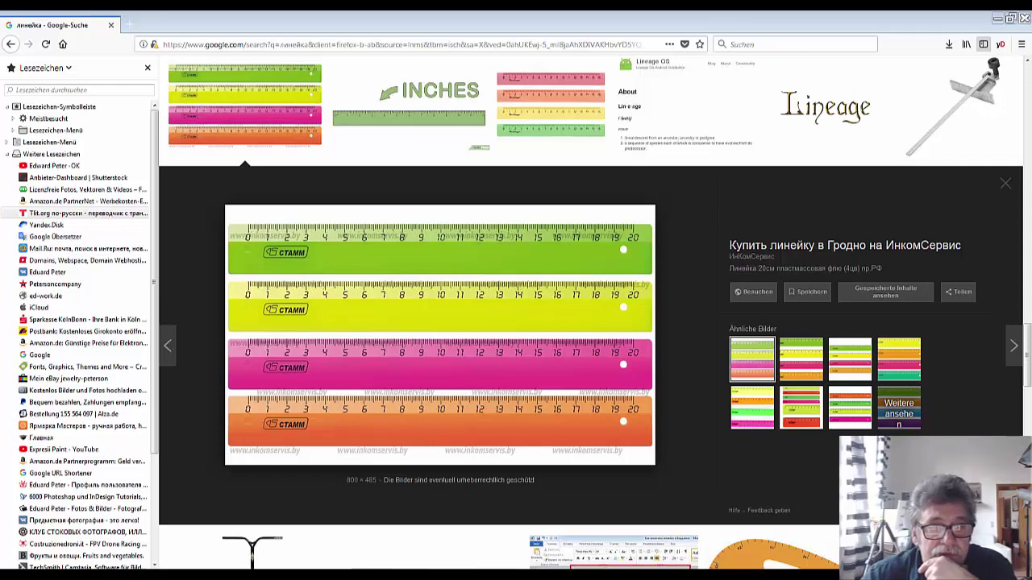
- Return from the Firefox ruler reference image to the Illustrator drawing
key("alt+Tab")
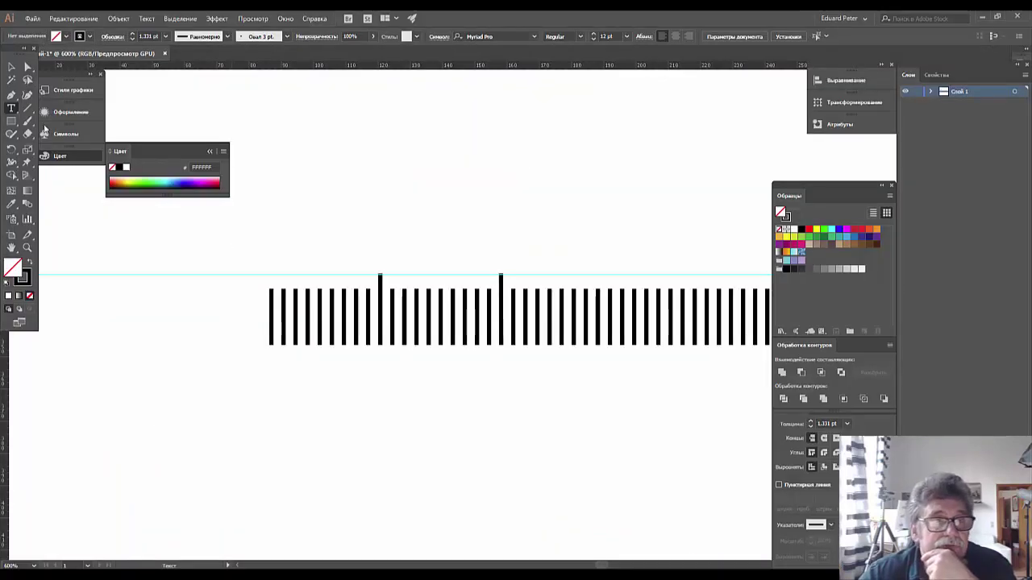
- Marquee-select the full row of tick marks with the Selection tool
key("v")
left_click_drag(230, 251, 765, 556)
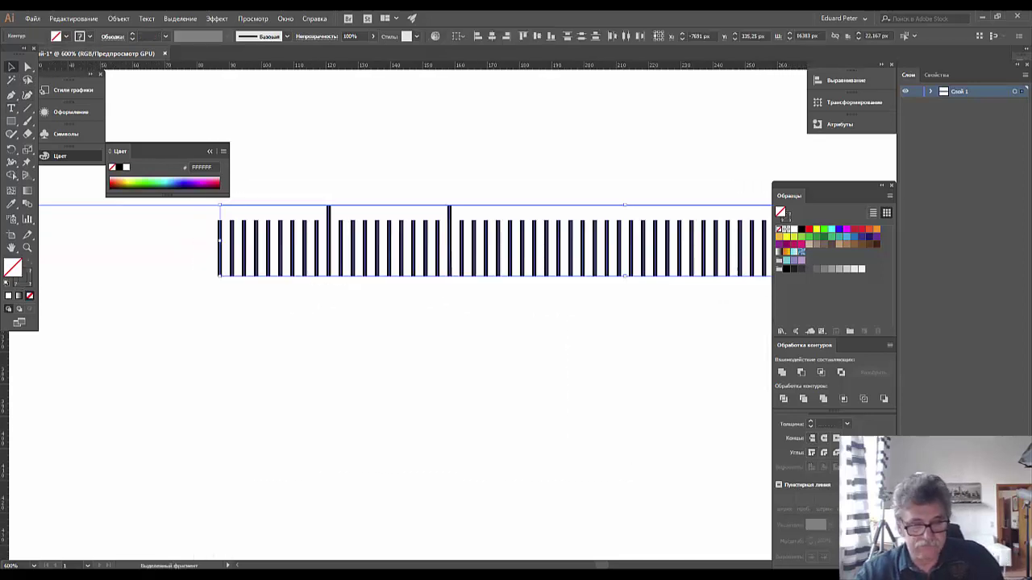
key("ctrl+minus")
key("ctrl+minus")
key("ctrl+minus")
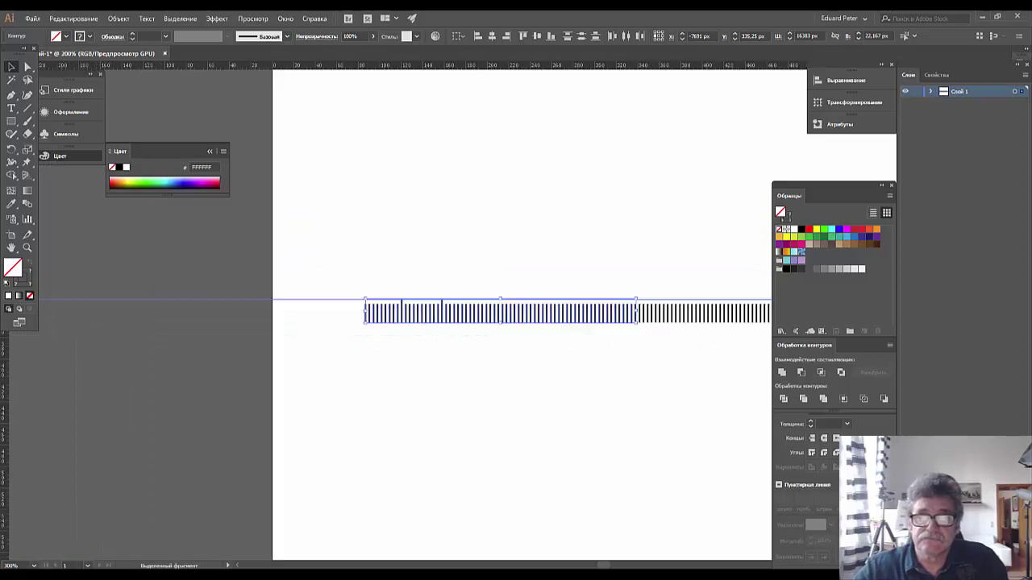
key("ctrl+minus")
key("ctrl+minus")
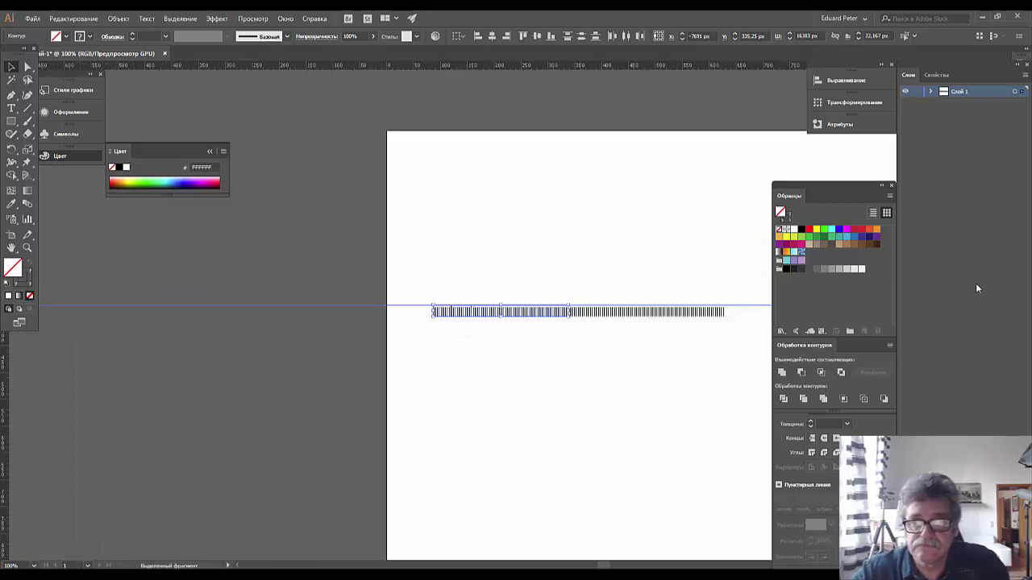
left_click(633, 360)
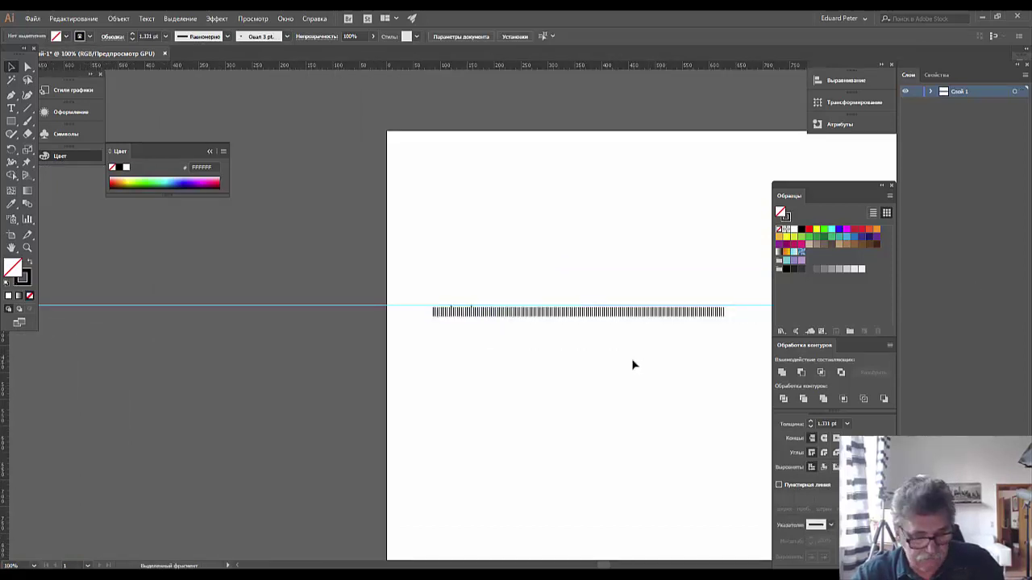
left_click_drag(396, 275, 780, 377)
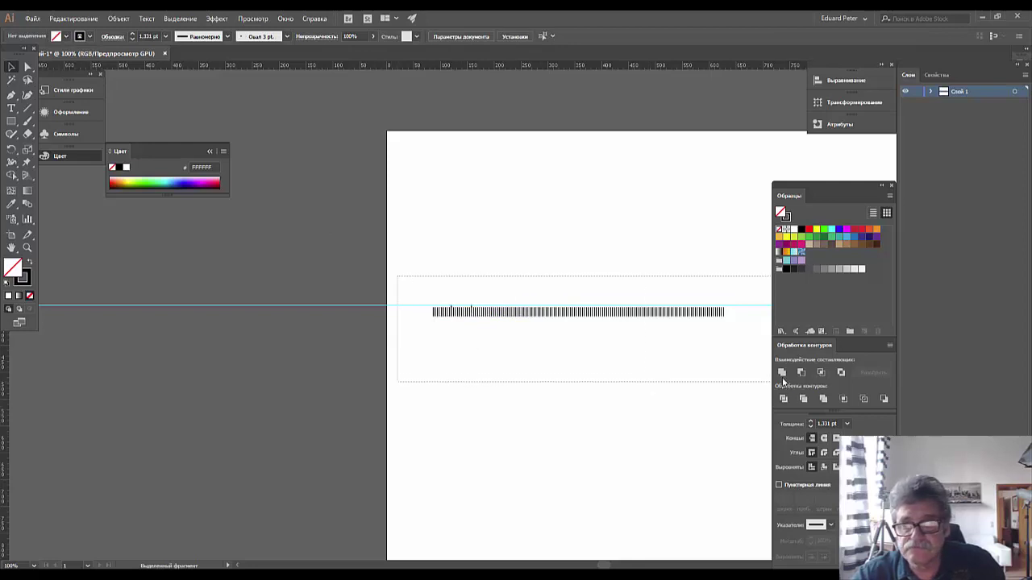
- Reflect the selected ticks across a vertical axis, then pan the view
right_click(657, 318)
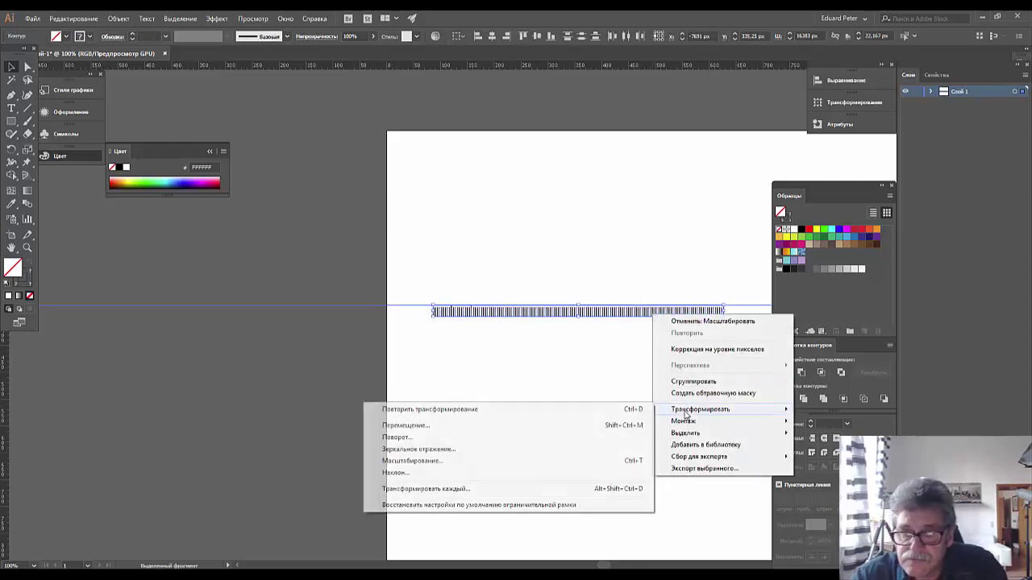
mouse_move(699, 409)
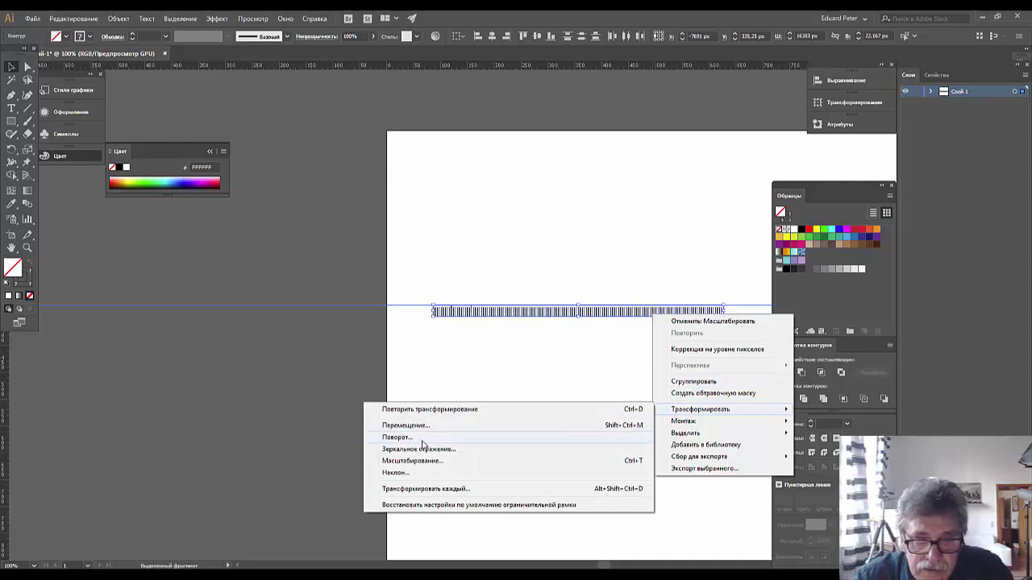
left_click(418, 450)
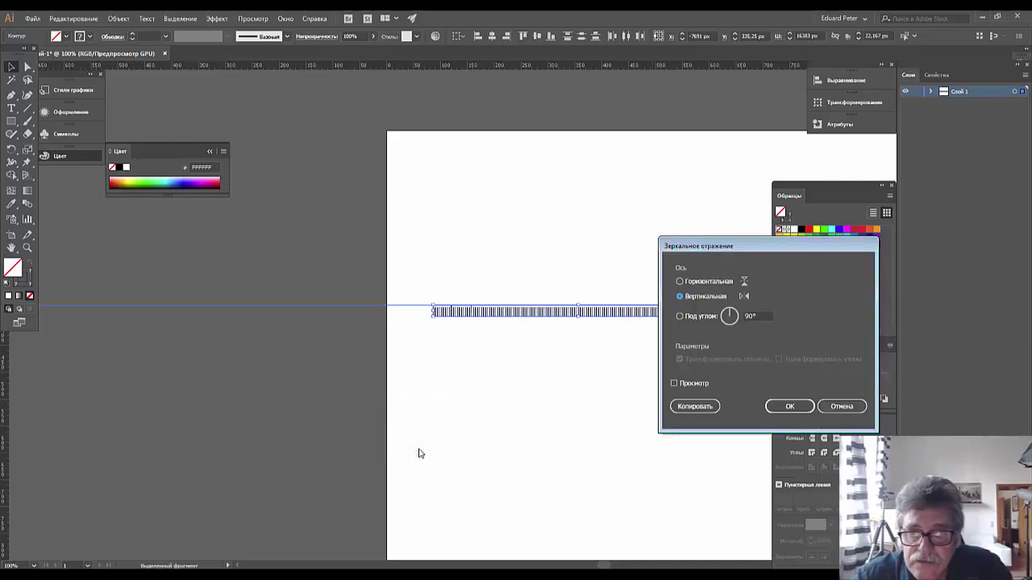
left_click(790, 407)
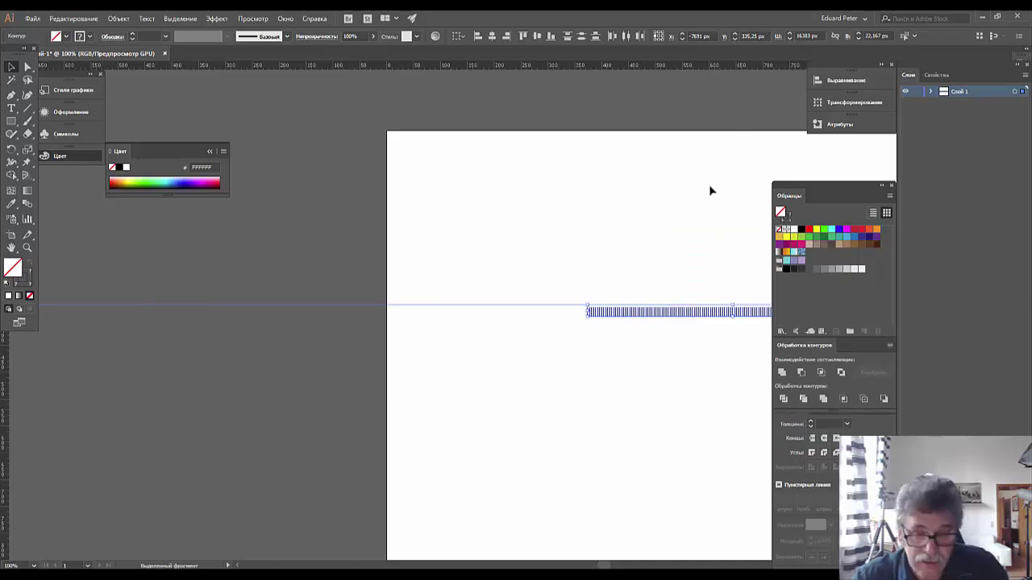
key("space")
mouse_move(704, 195)
left_mouse_down()
mouse_move(263, 194)
mouse_move(382, 187)
left_mouse_up()
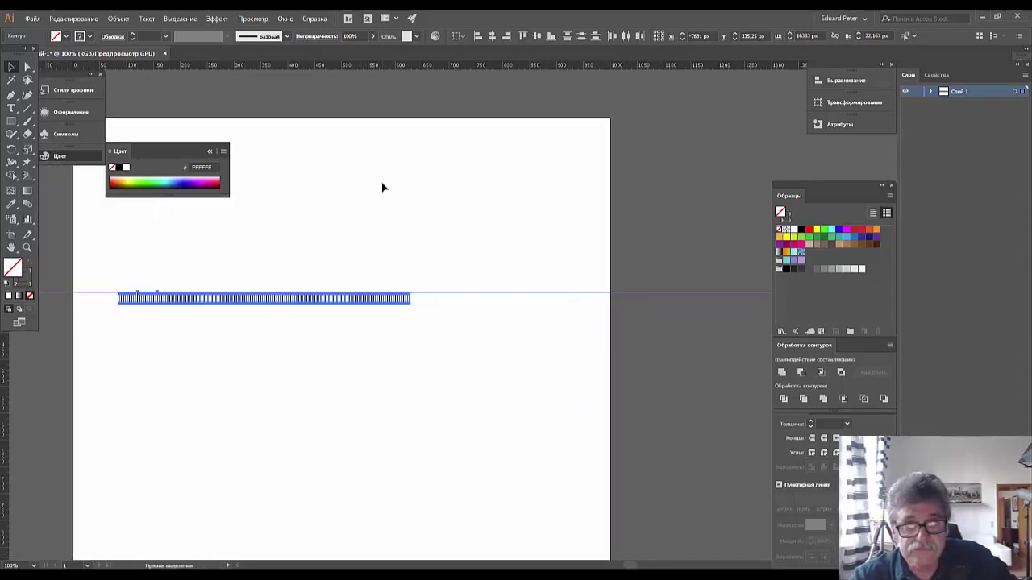
- Drag the tick row's top-middle handle down to stretch the ticks taller
right_click(295, 225)
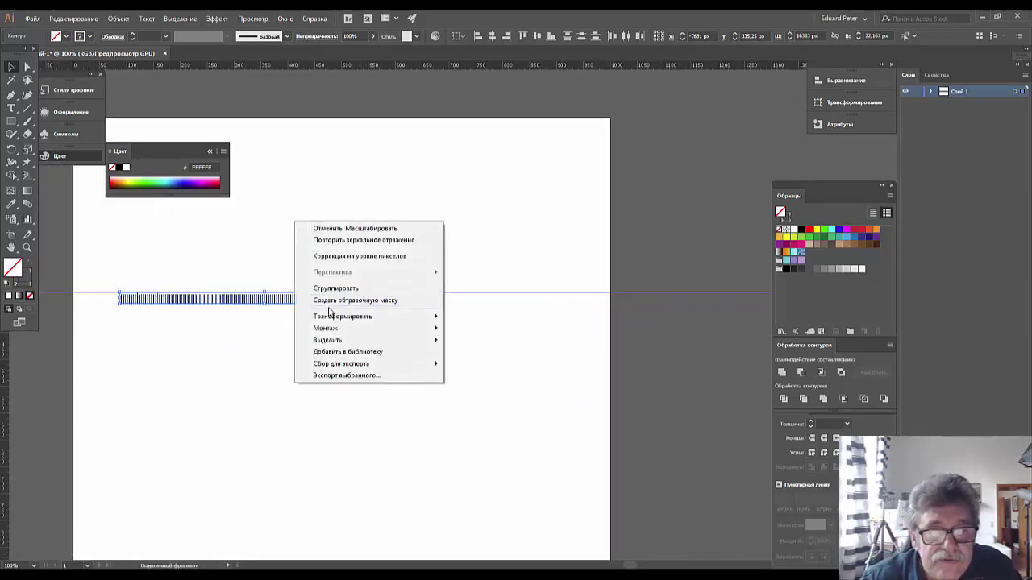
mouse_move(342, 316)
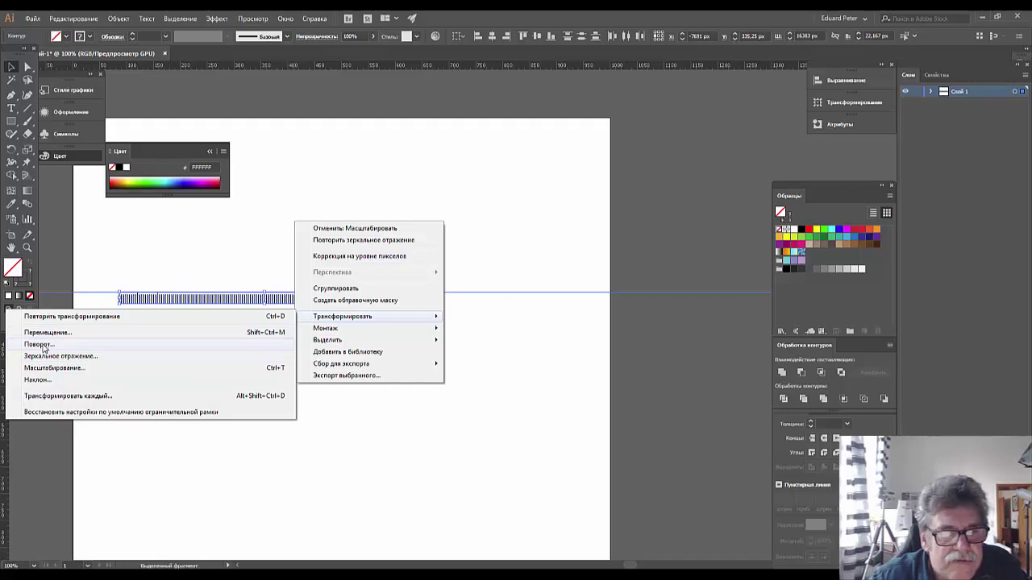
left_click(42, 346)
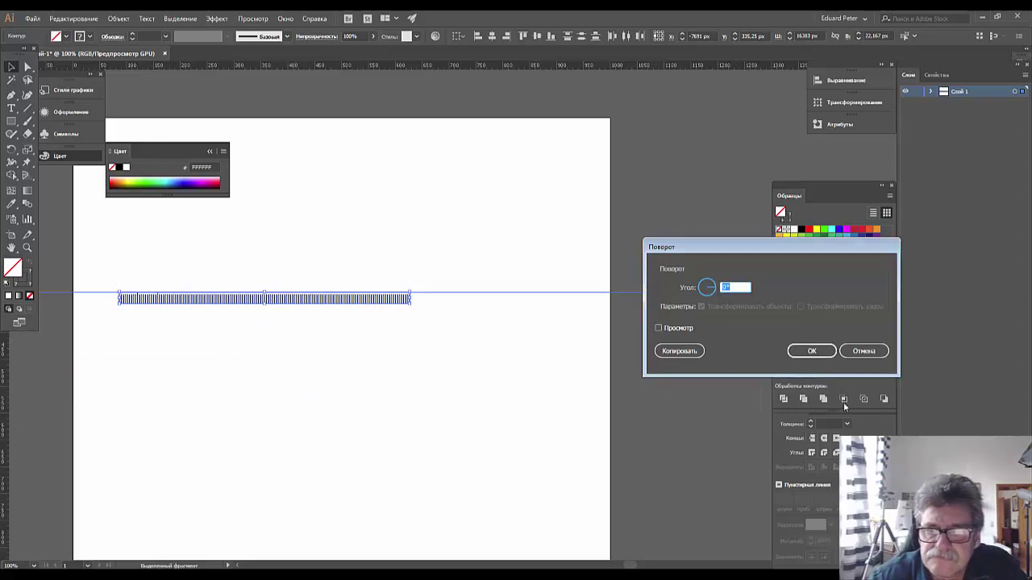
left_click(863, 351)
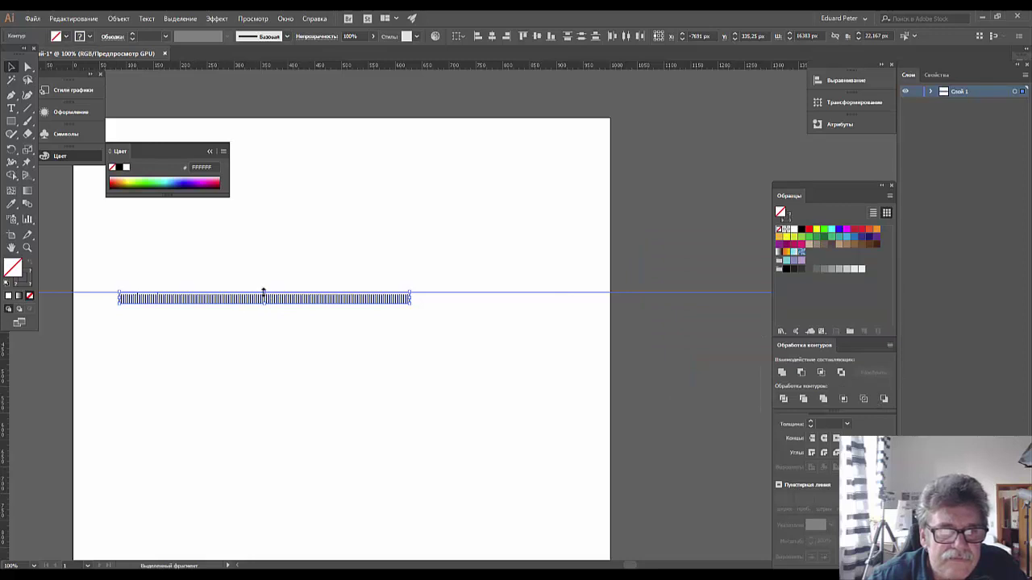
left_click_drag(263, 292, 252, 316)
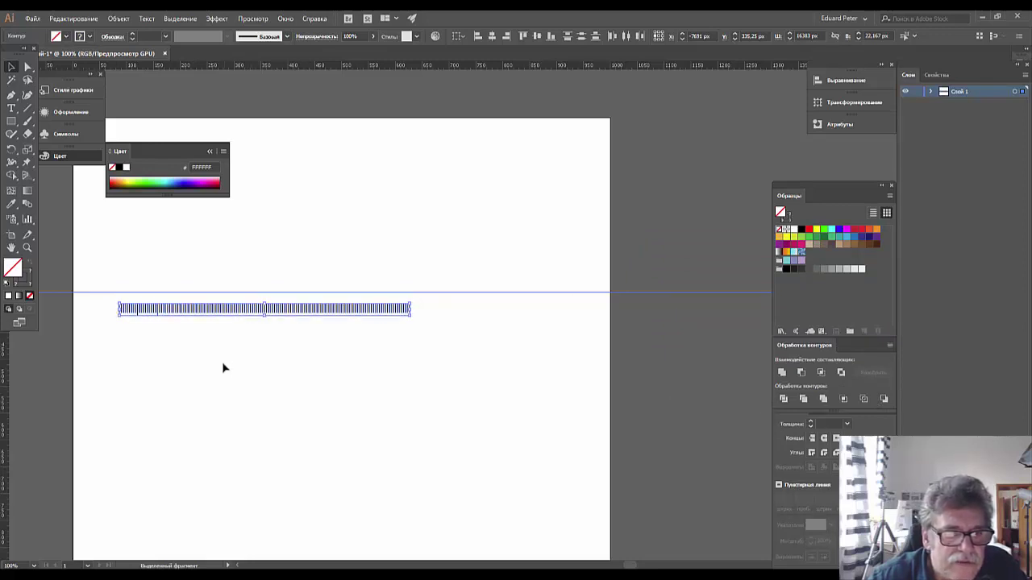
- Zoom in on the ticks and move the guide down to their bottom edge
left_click(222, 369)
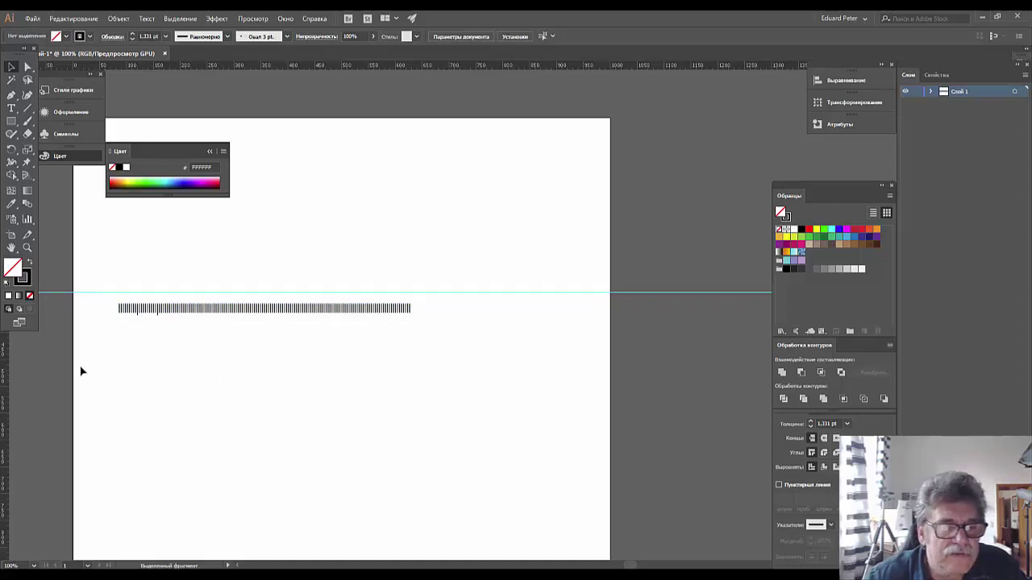
scroll(40, 381, "up", 1)
scroll(40, 381, "down", 1)
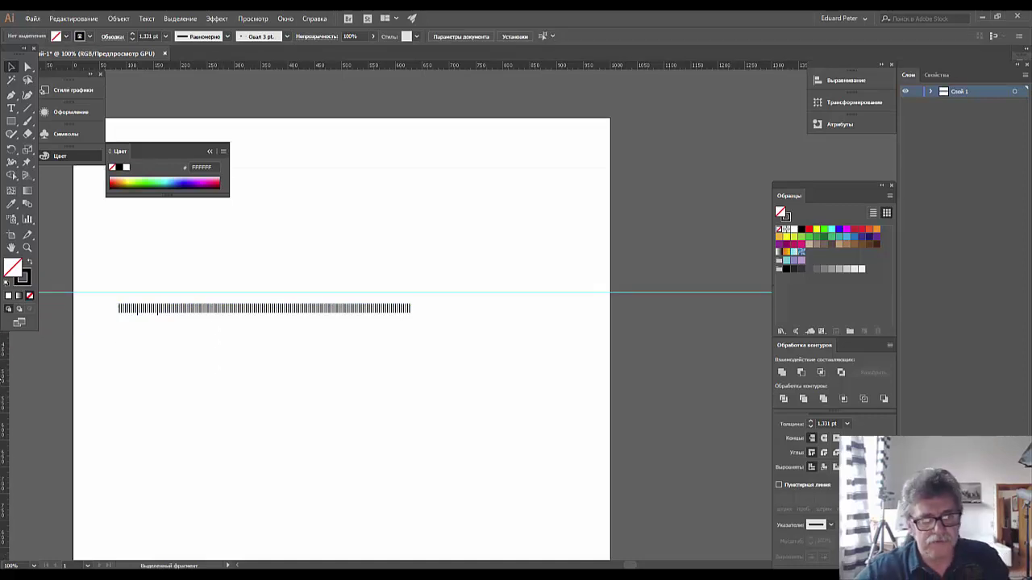
key("ctrl+plus")
key("ctrl+plus")
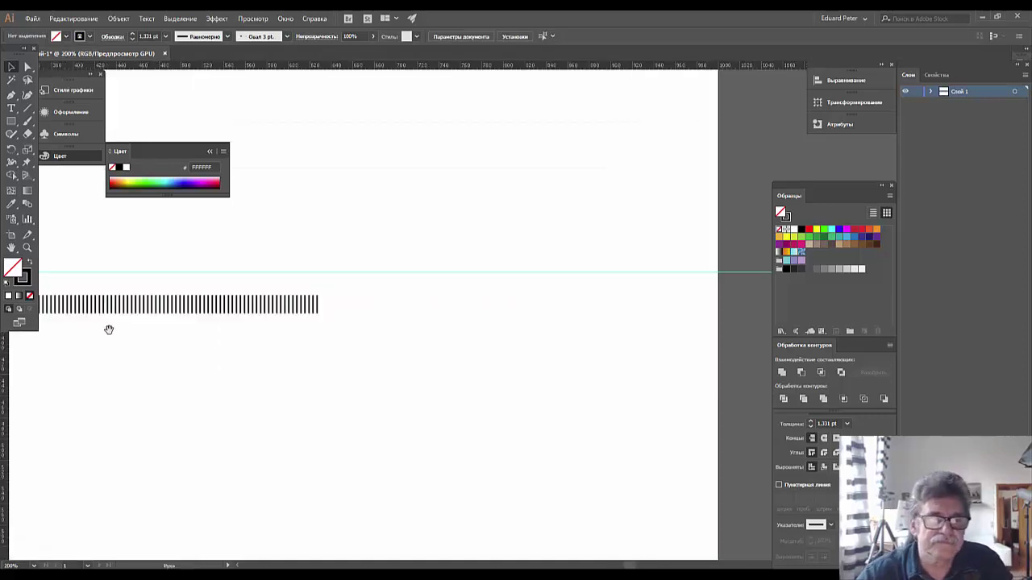
left_click_drag(108, 330, 553, 362)
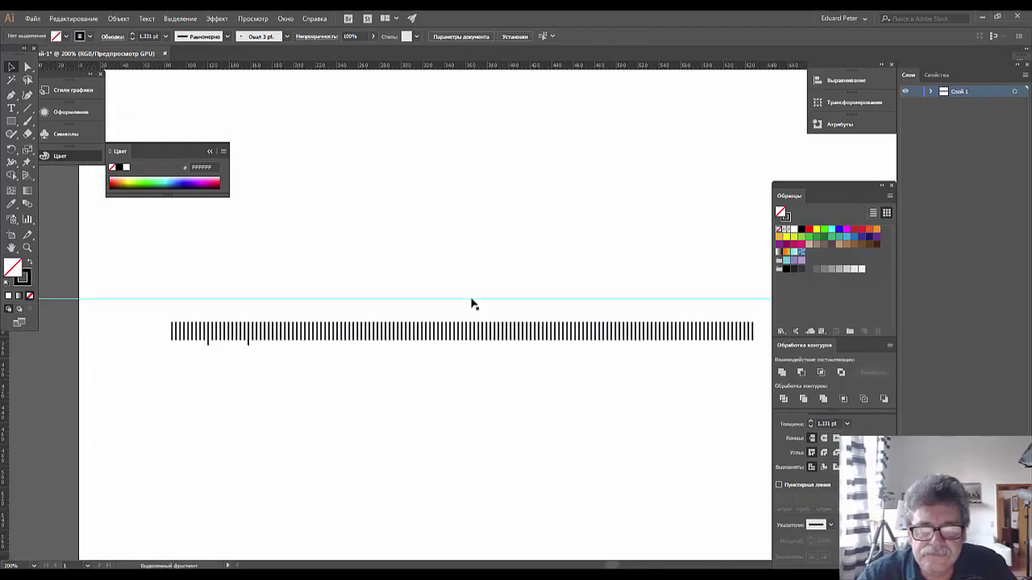
left_click_drag(473, 304, 477, 348)
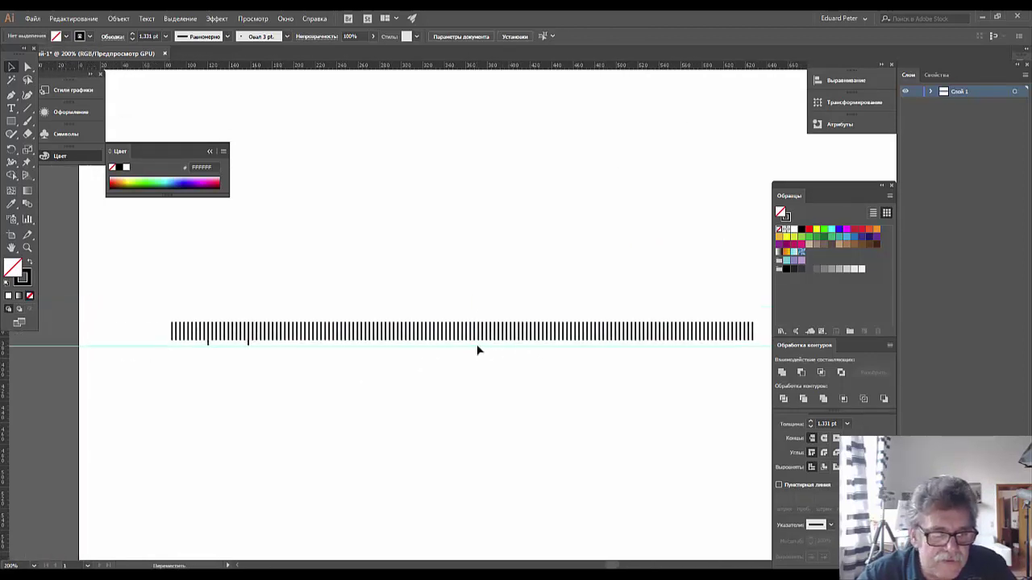
left_click(479, 344)
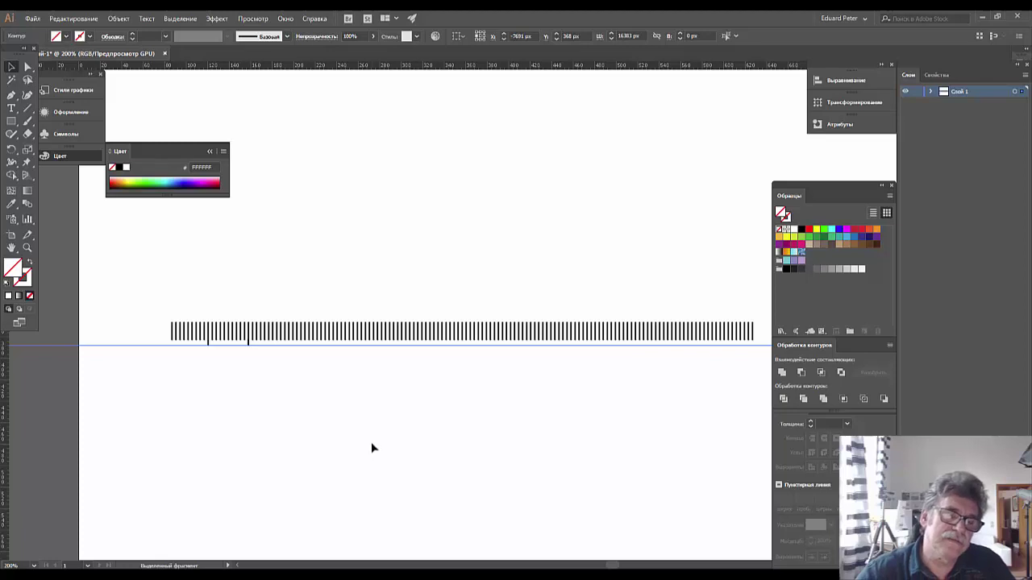
left_click(372, 447)
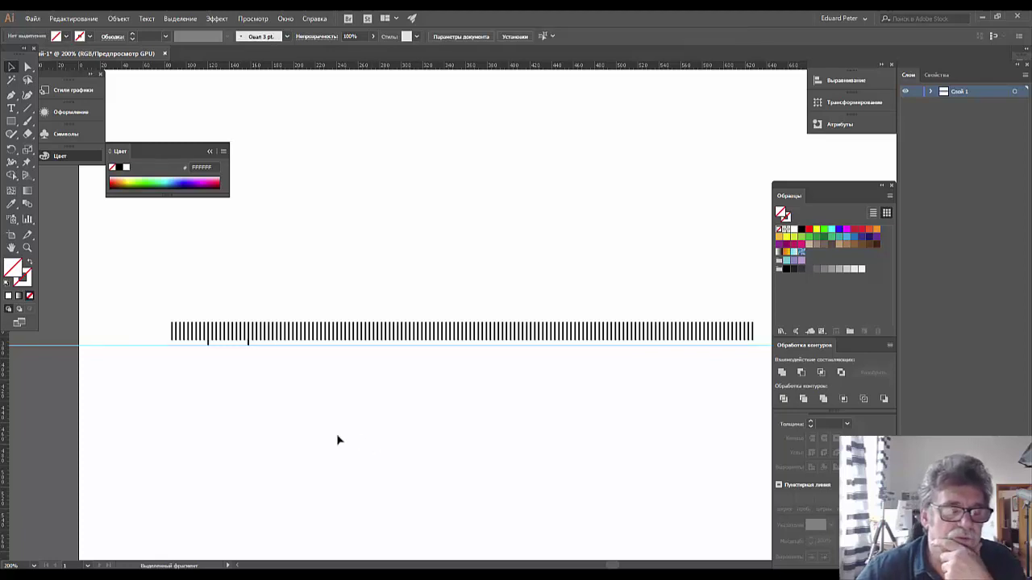
- Drag the leftmost tick's bottom anchor down to meet the guide
left_click(173, 340)
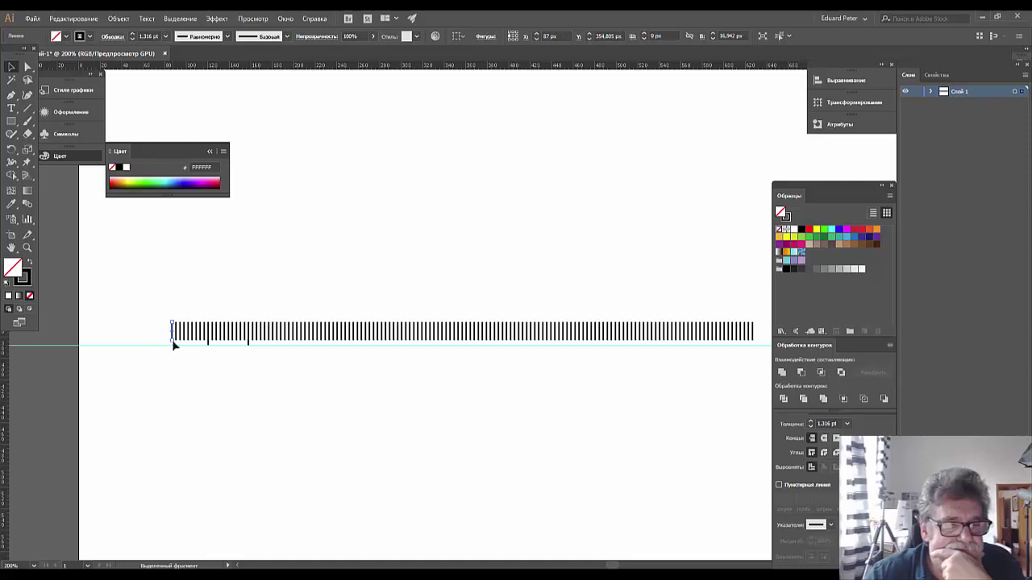
left_click_drag(173, 345, 172, 352)
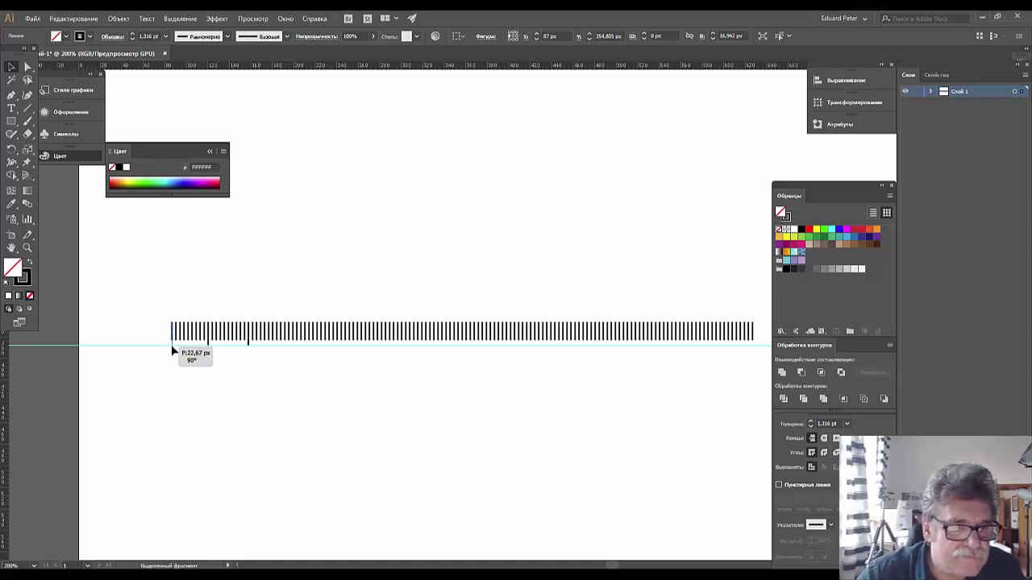
left_click_drag(171, 351, 171, 353)
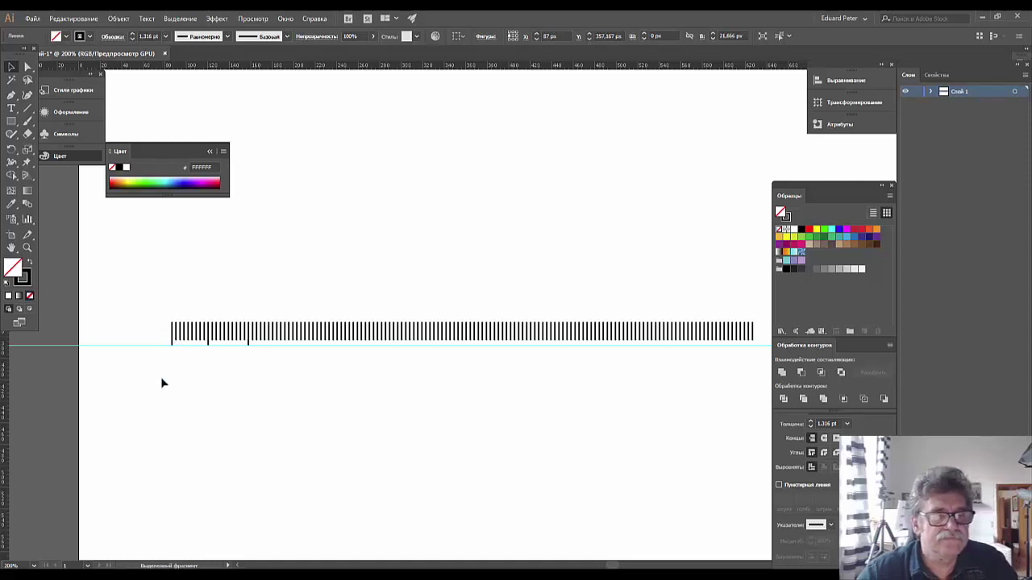
left_click(161, 377)
- Type a 0 text label just below the left end of the ticks
left_click(12, 109)
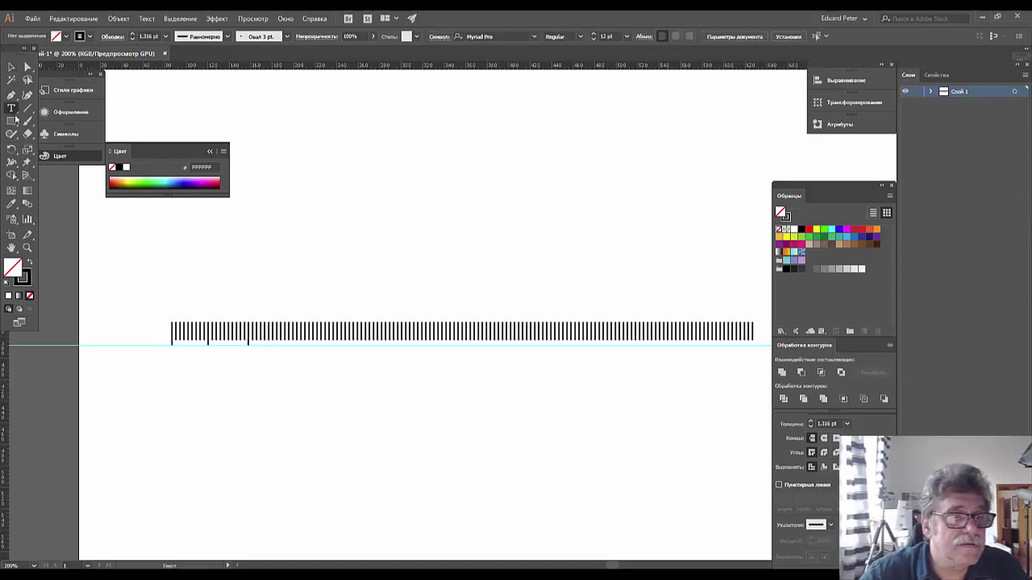
left_click(171, 367)
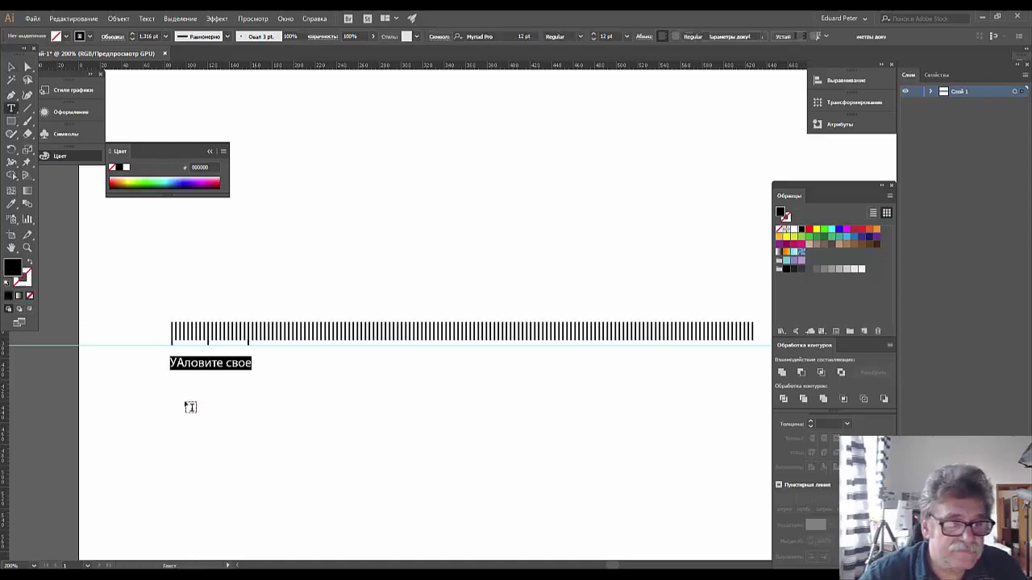
type("0")
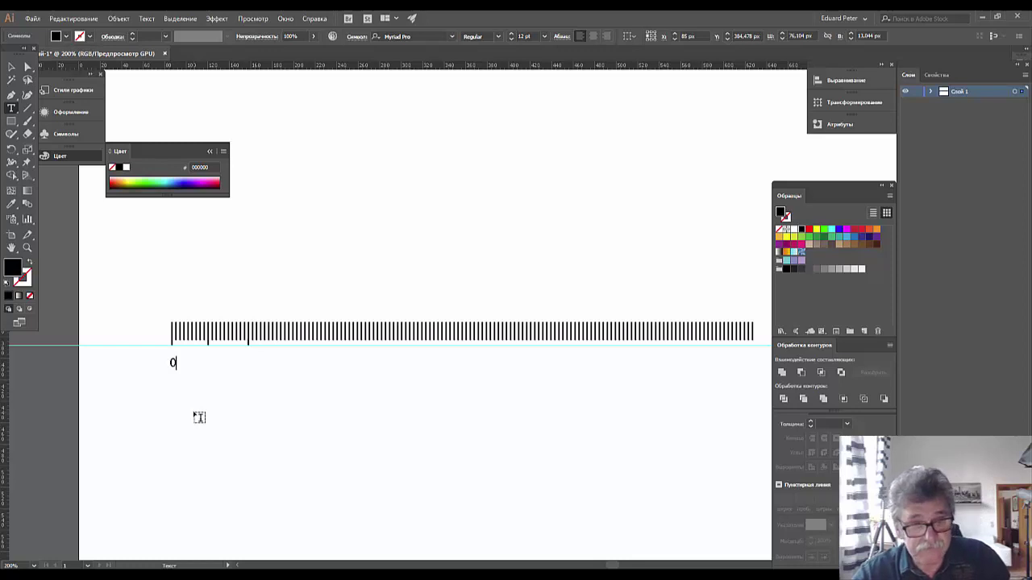
key("Escape")
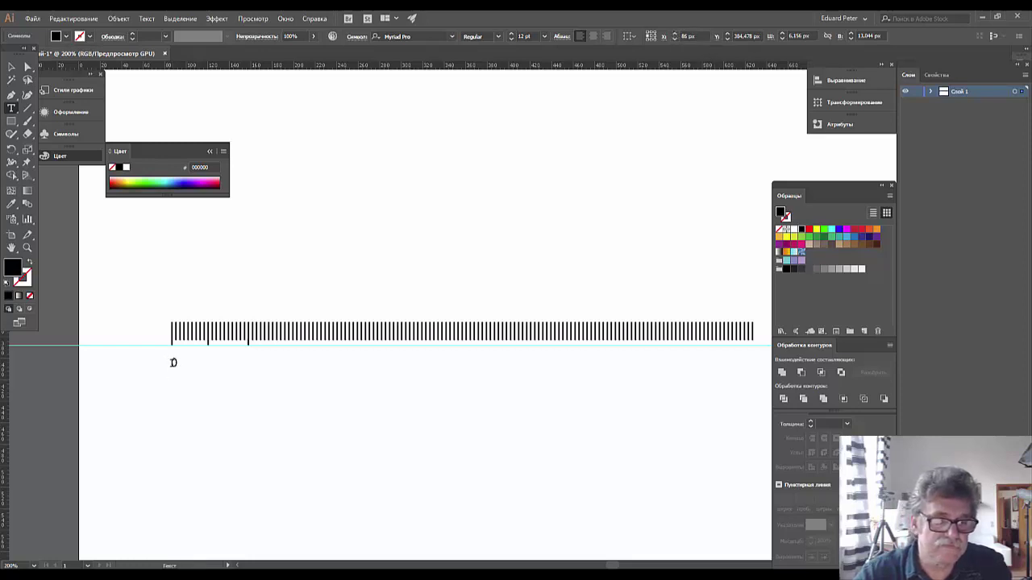
- Nudge the 0 label to the right by repeatedly raising its X value
double_click(173, 363)
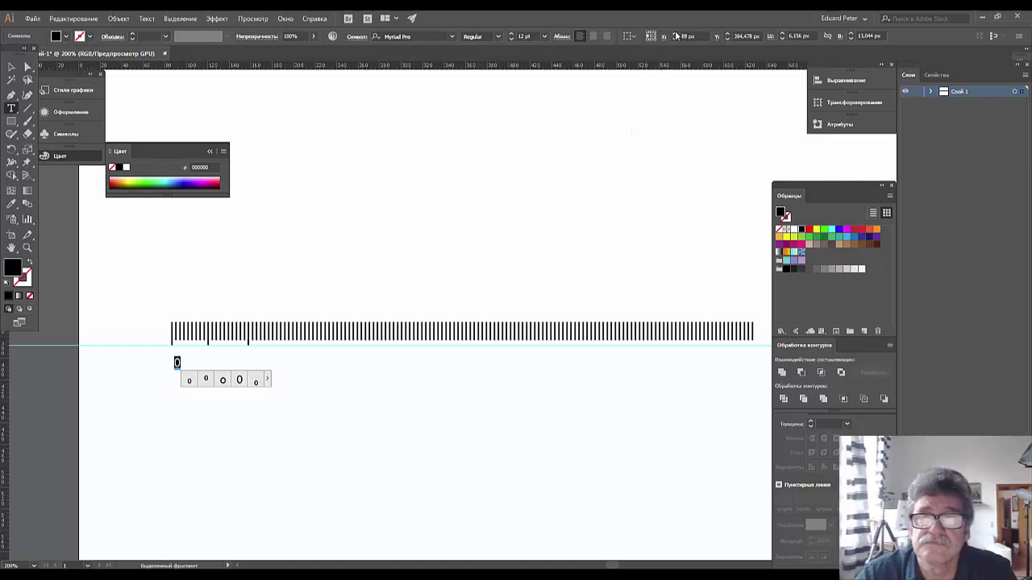
key("Up")
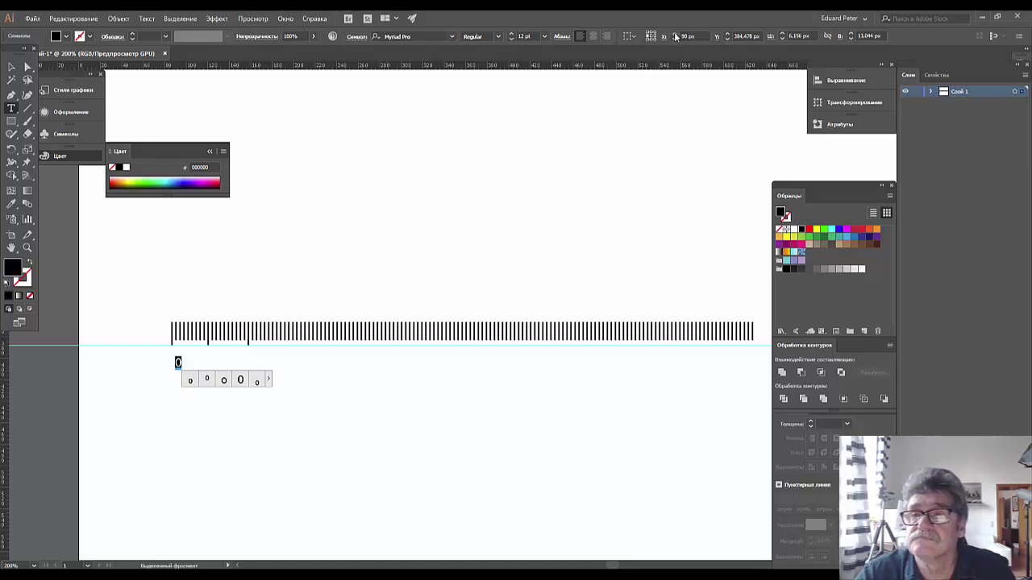
left_click(675, 37)
left_click(675, 37)
left_click(676, 37)
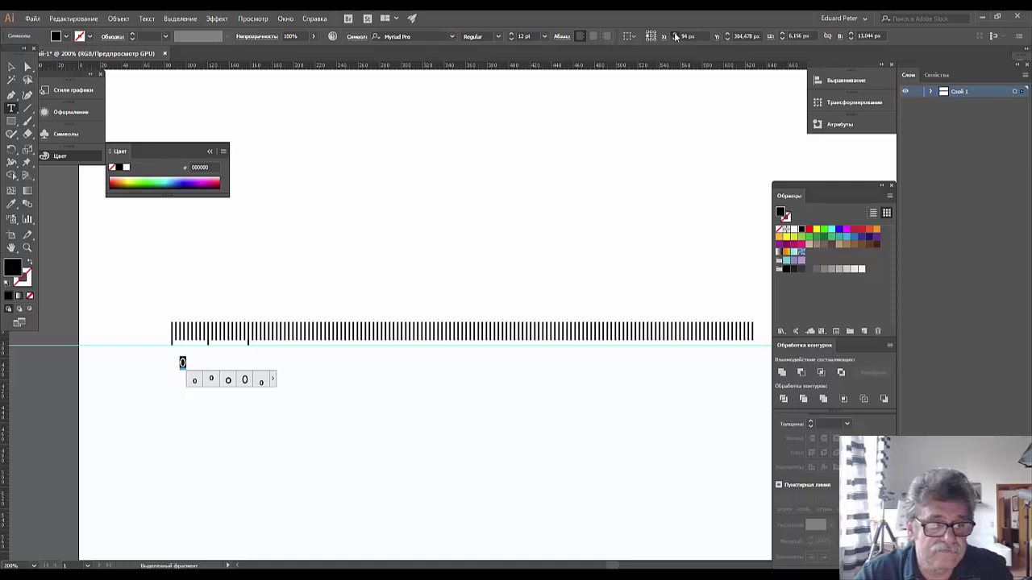
left_click(675, 37)
left_click(675, 37)
left_click(676, 38)
left_click(676, 37)
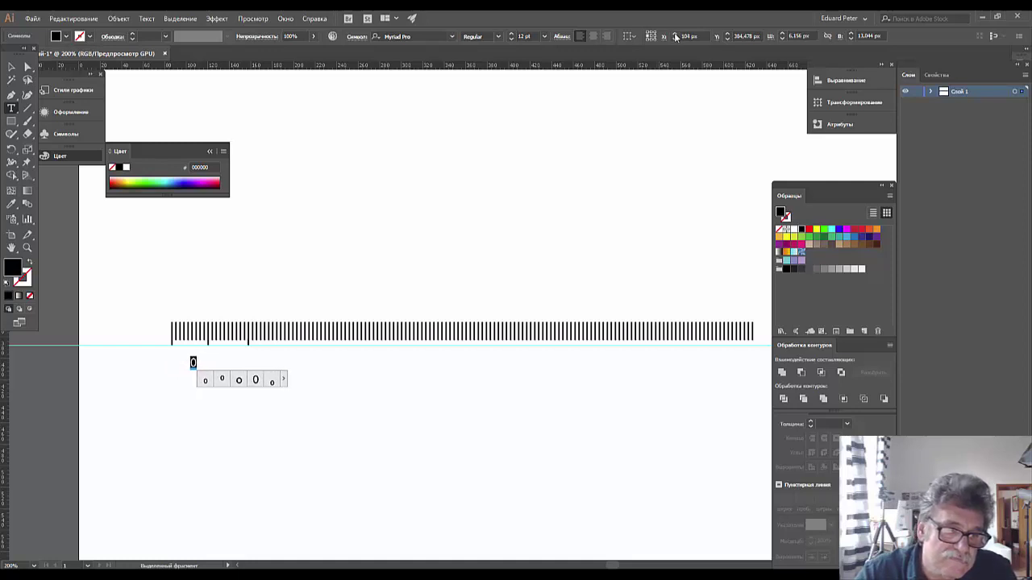
left_click(676, 38)
left_click(675, 37)
left_click(675, 37)
left_click(676, 37)
left_click(676, 37)
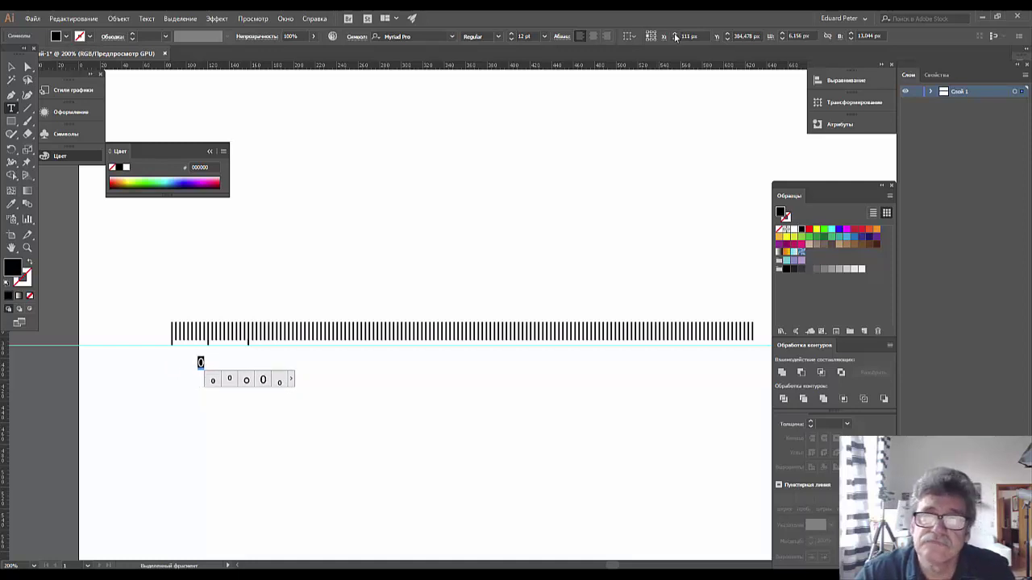
left_click(676, 37)
- Raise the 0 label's font size step by step from 12 pt to 16 pt
left_click(341, 413, "ctrl")
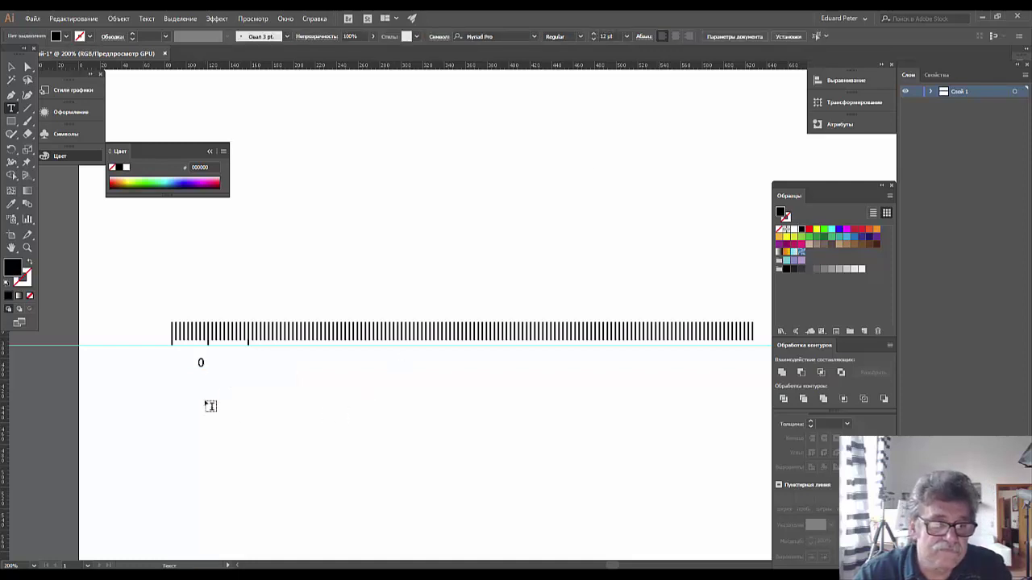
double_click(200, 363)
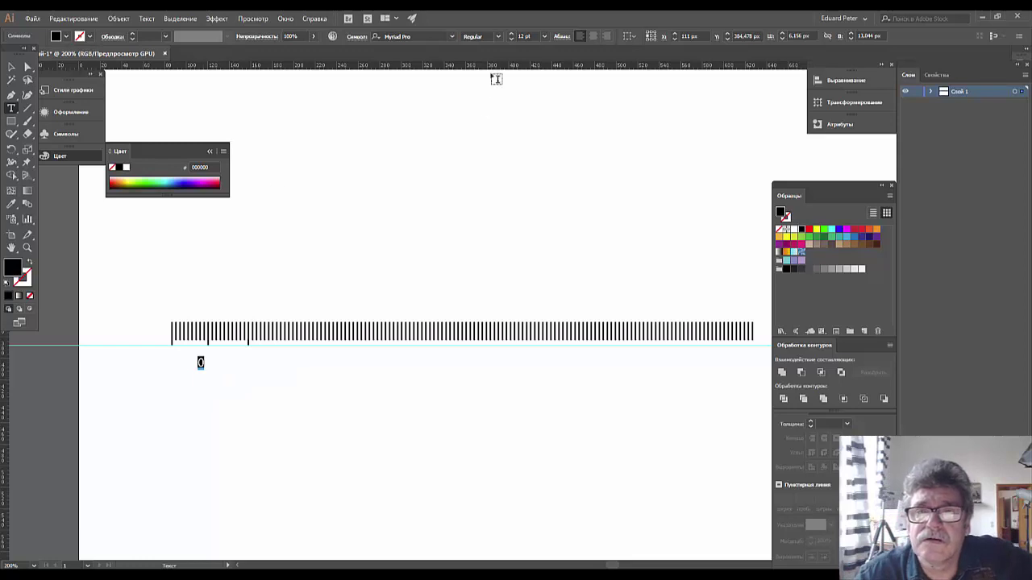
left_click(511, 35)
left_click(510, 35)
left_click(510, 36)
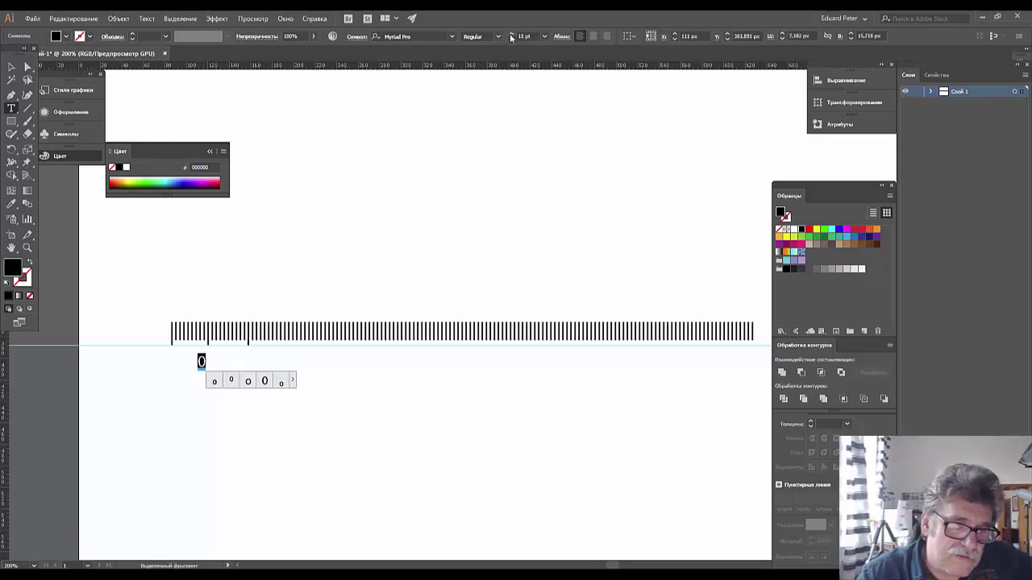
left_click(510, 35)
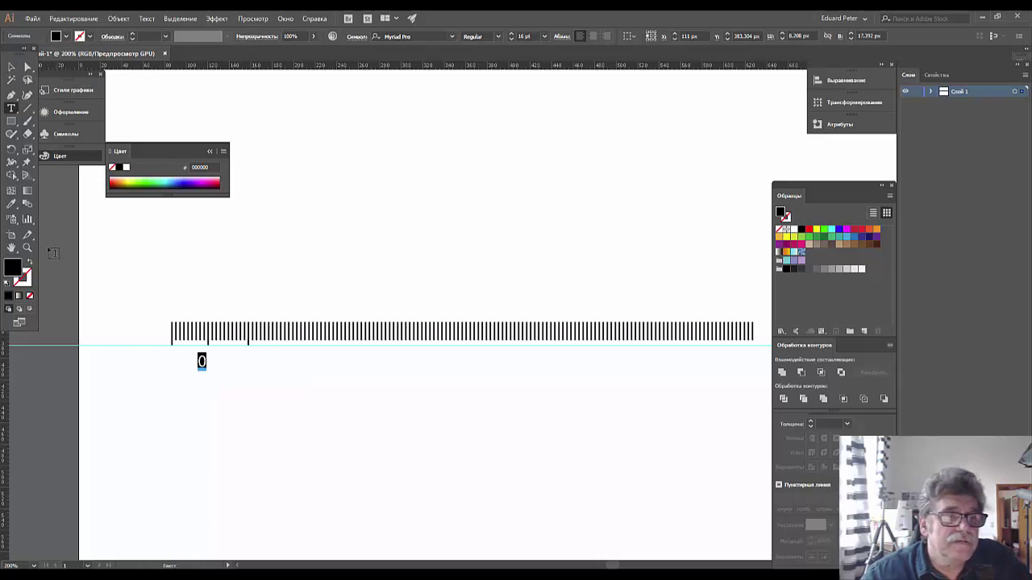
left_click(12, 67)
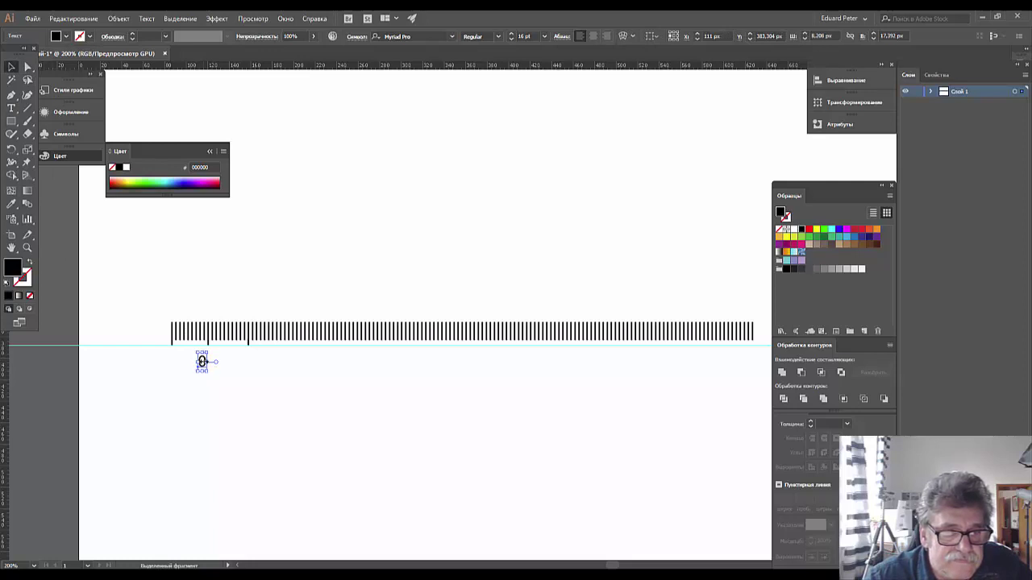
- Position the 0 label directly under the ruler's first tick
left_click_drag(197, 362, 173, 358)
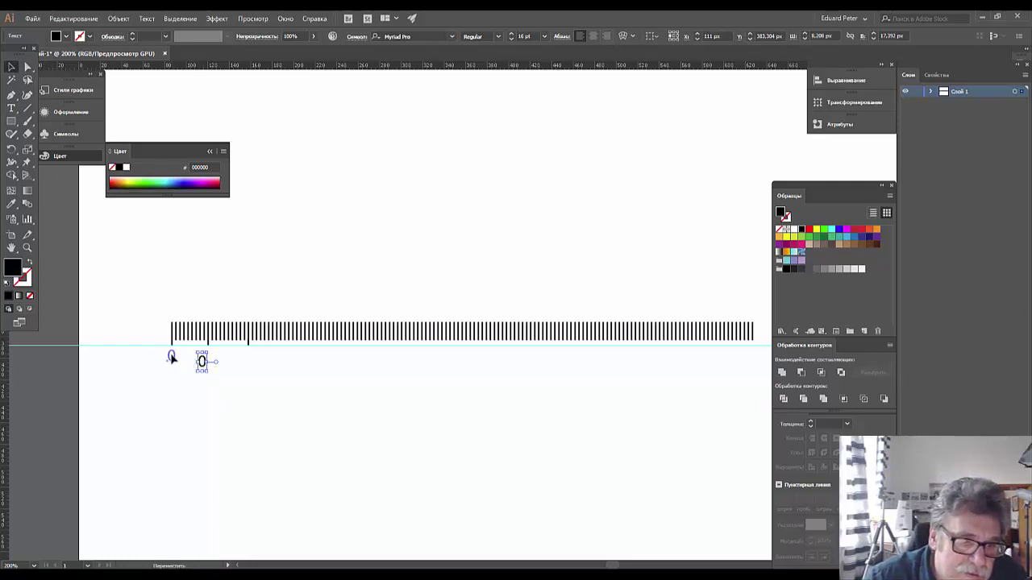
left_click_drag(171, 358, 173, 363)
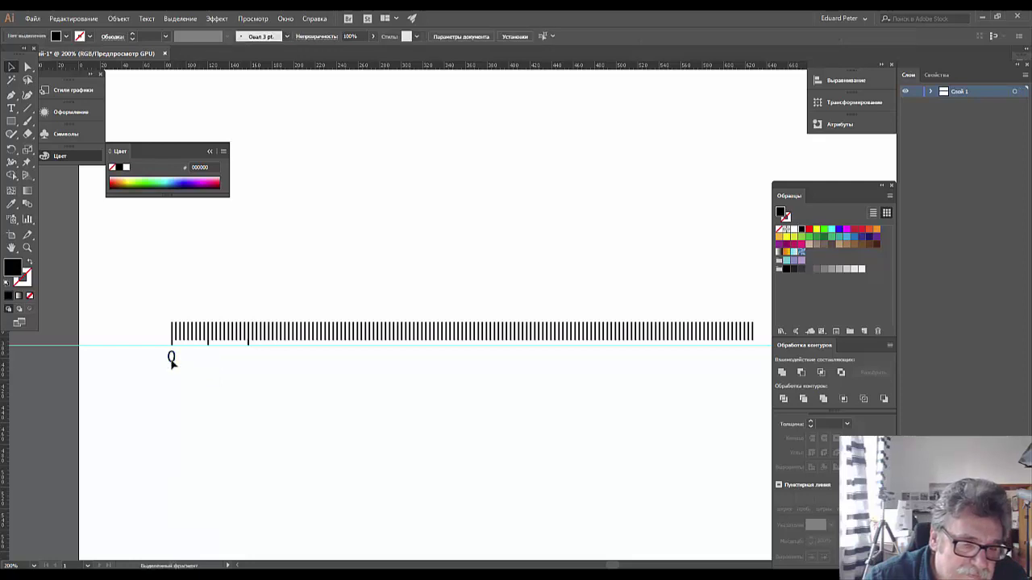
left_click_drag(172, 363, 171, 358)
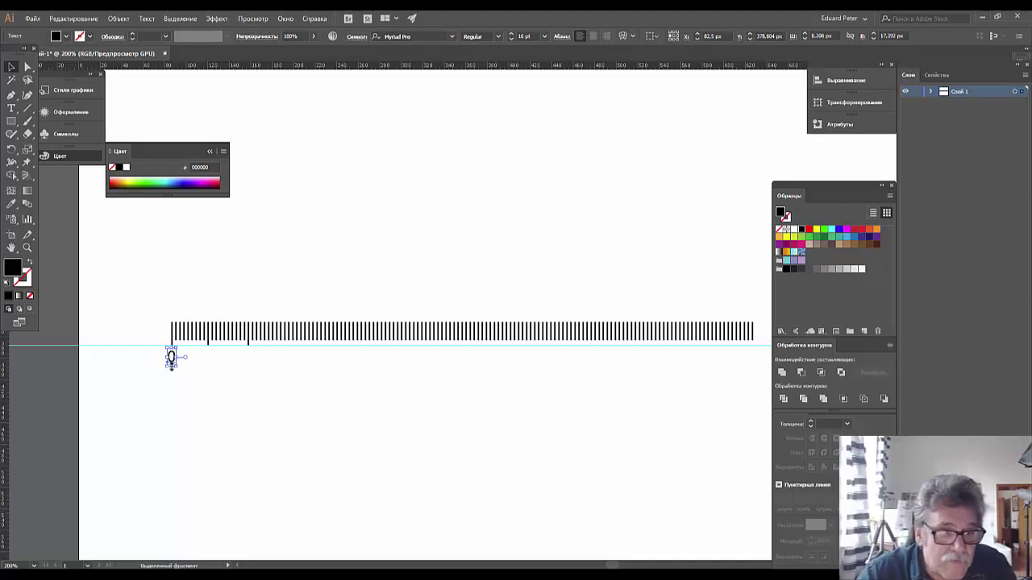
left_click(171, 360, "shift")
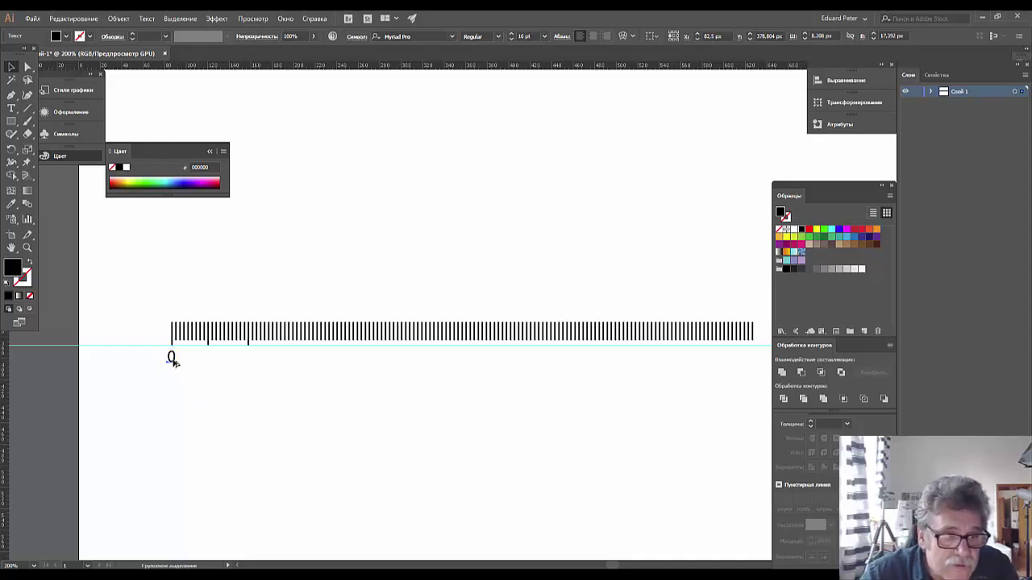
- Copy the 0 under the next long tick and repeat the copy with Ctrl+D
left_click_drag(170, 360, 209, 364, "alt")
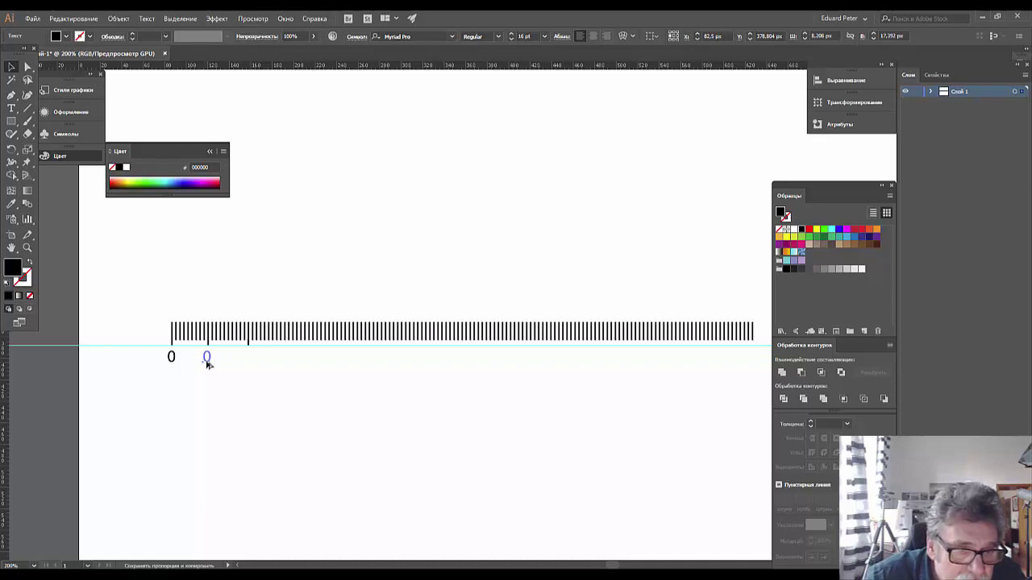
left_click_drag(212, 365, 207, 365)
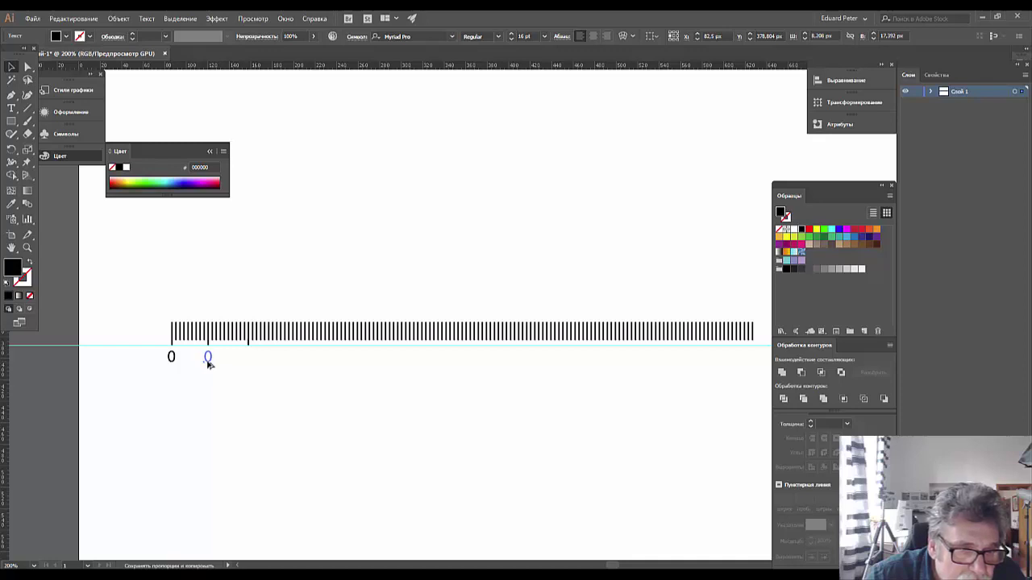
left_click_drag(208, 364, 207, 364, "alt")
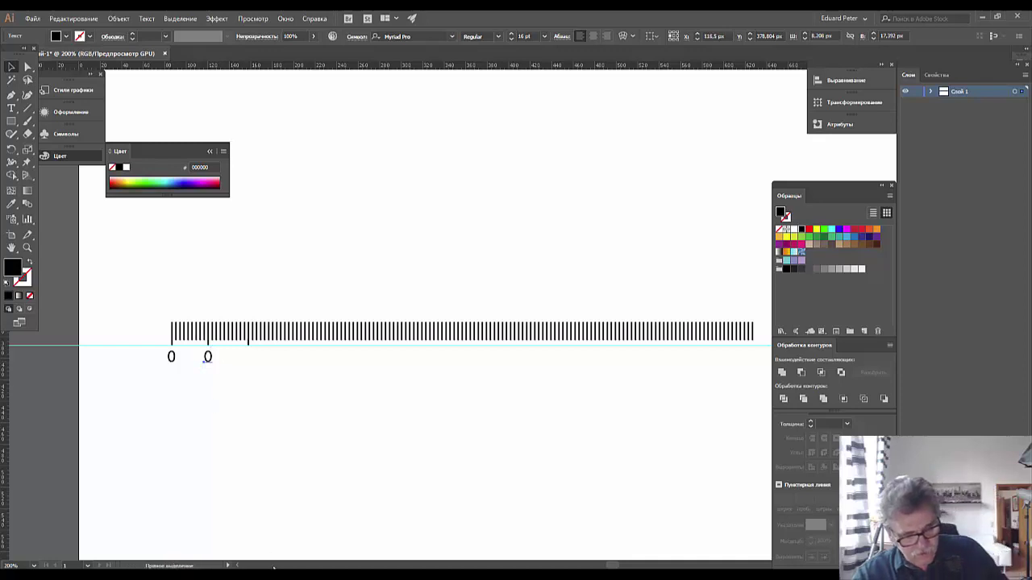
key("ctrl+d")
key("ctrl+d")
key("ctrl+d")
key("ctrl+d")
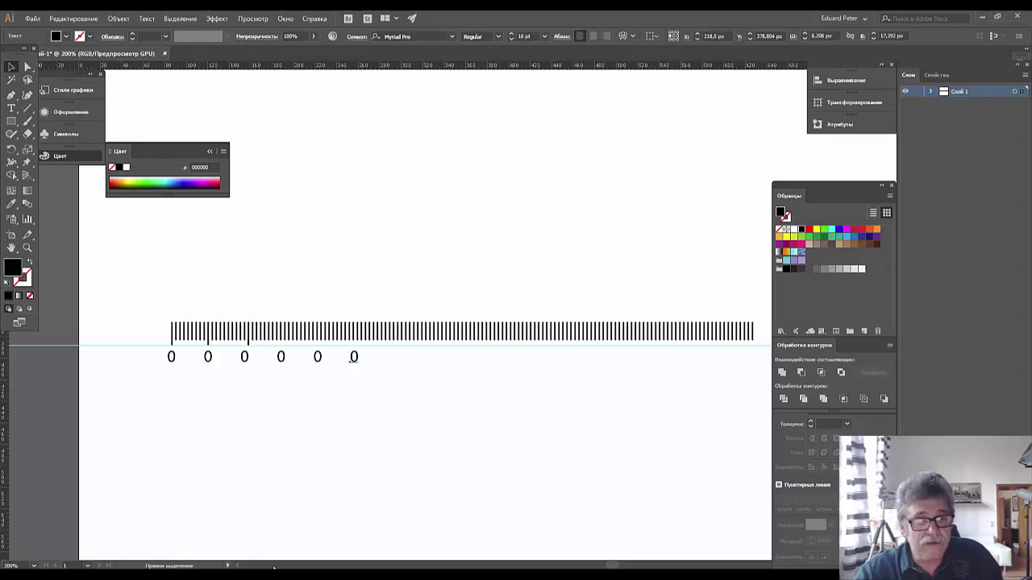
key("ctrl+d")
key("ctrl+d")
key("ctrl+d")
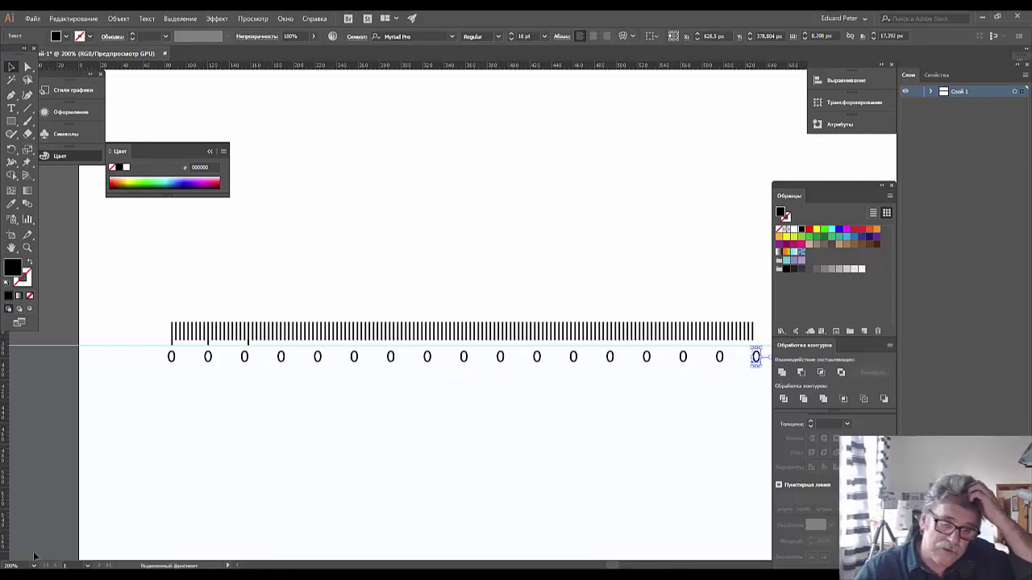
scroll(188, 473, "up", 1)
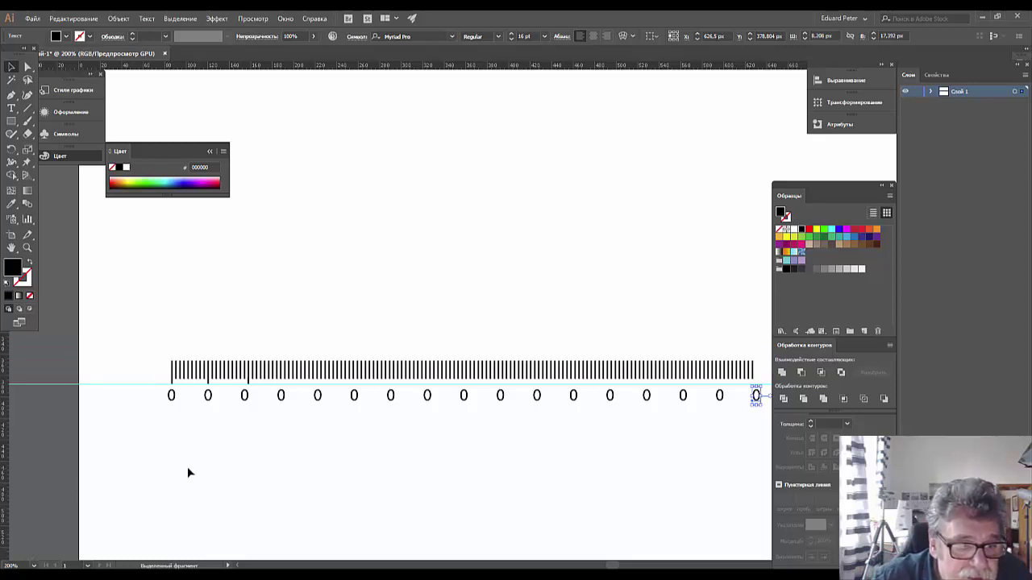
- Replace the second 0 label's text by typing 12
left_click(208, 398)
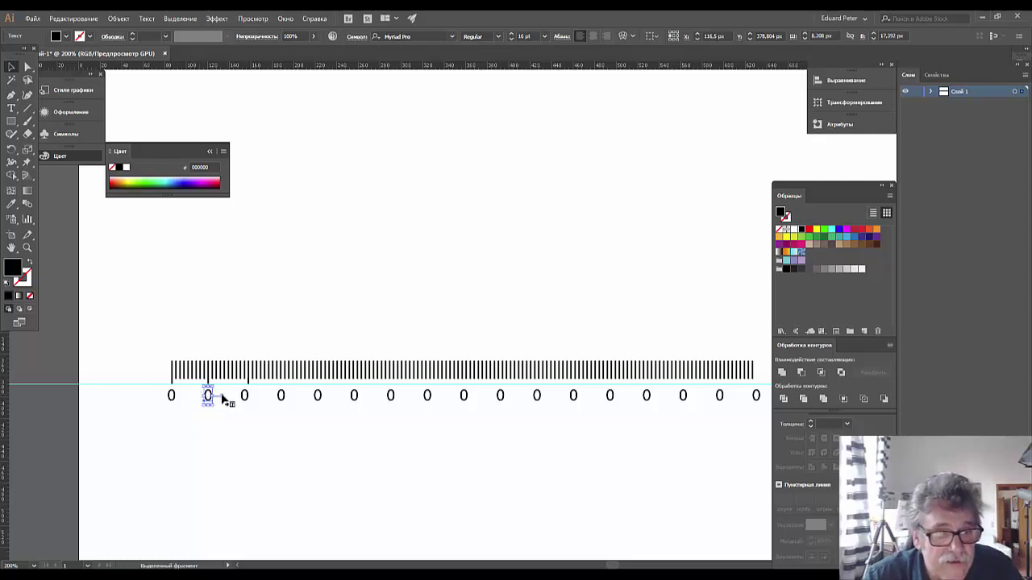
left_click(11, 108)
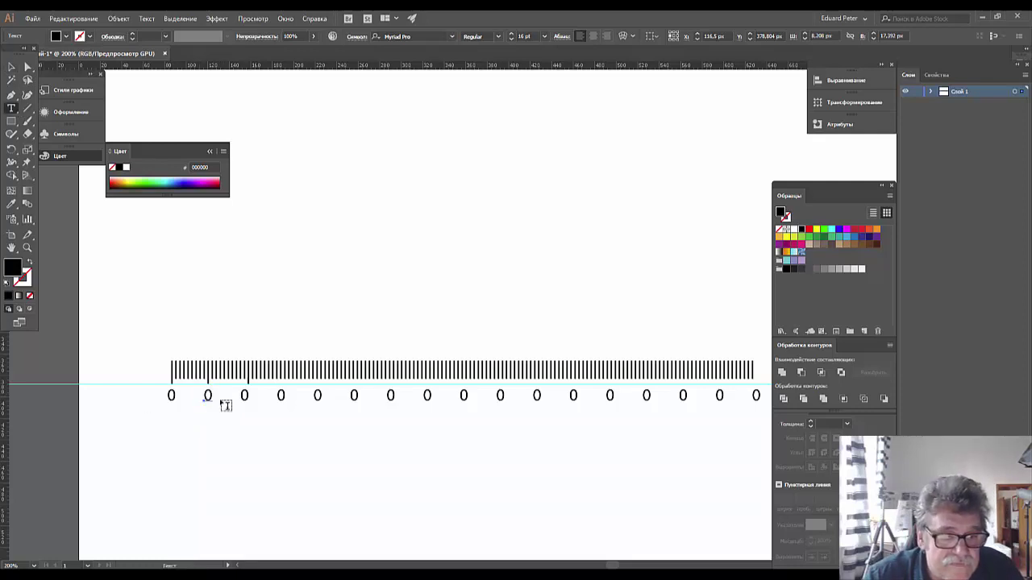
double_click(207, 395)
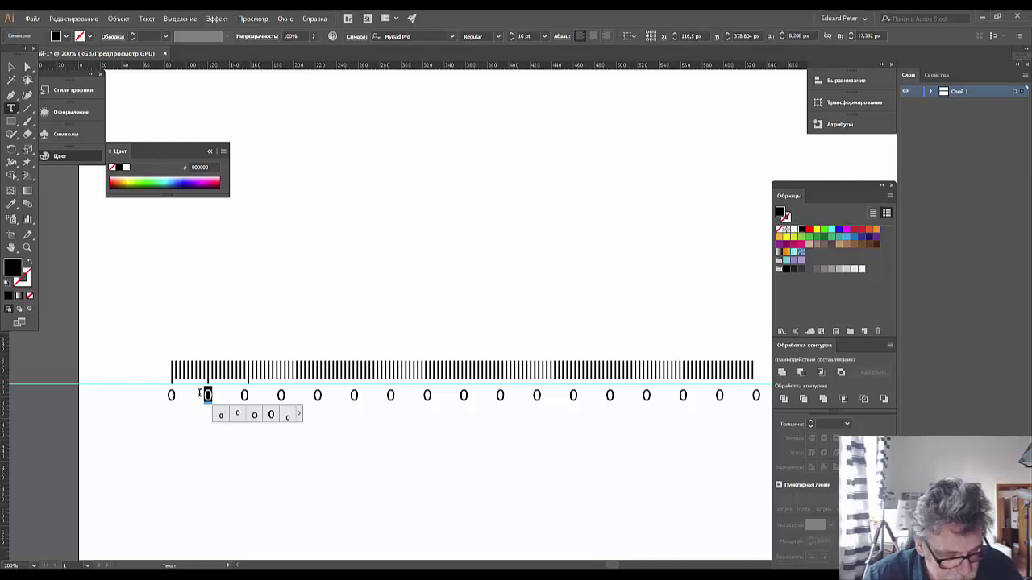
type("1")
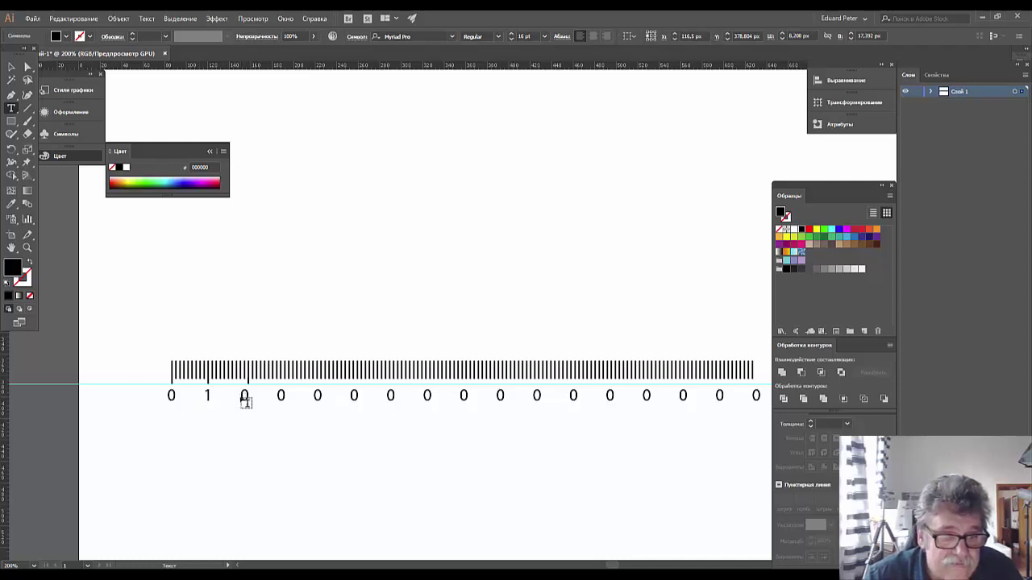
type("2")
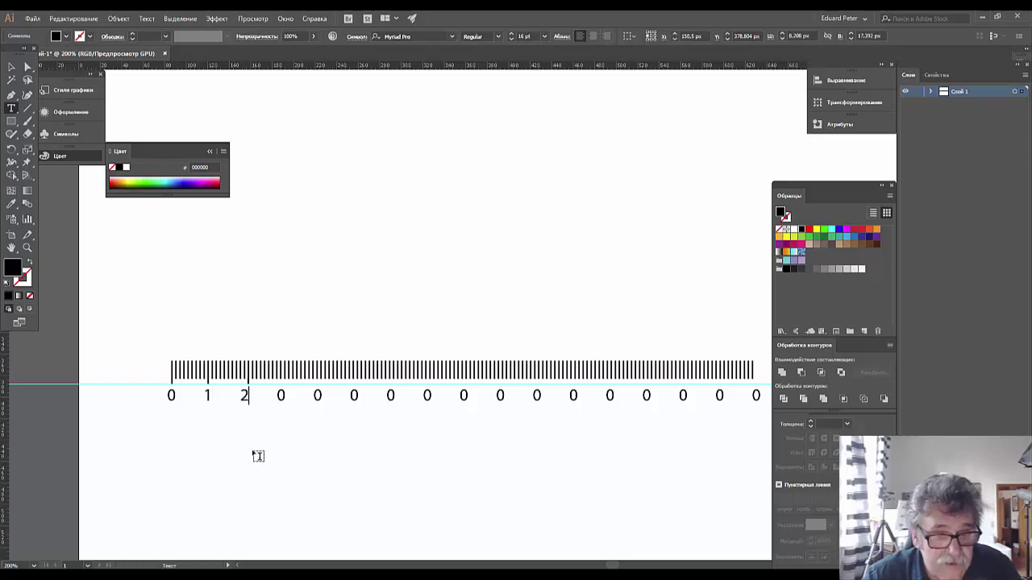
- Nudge the 2 label slightly right so it sits under its tick
left_click(13, 69)
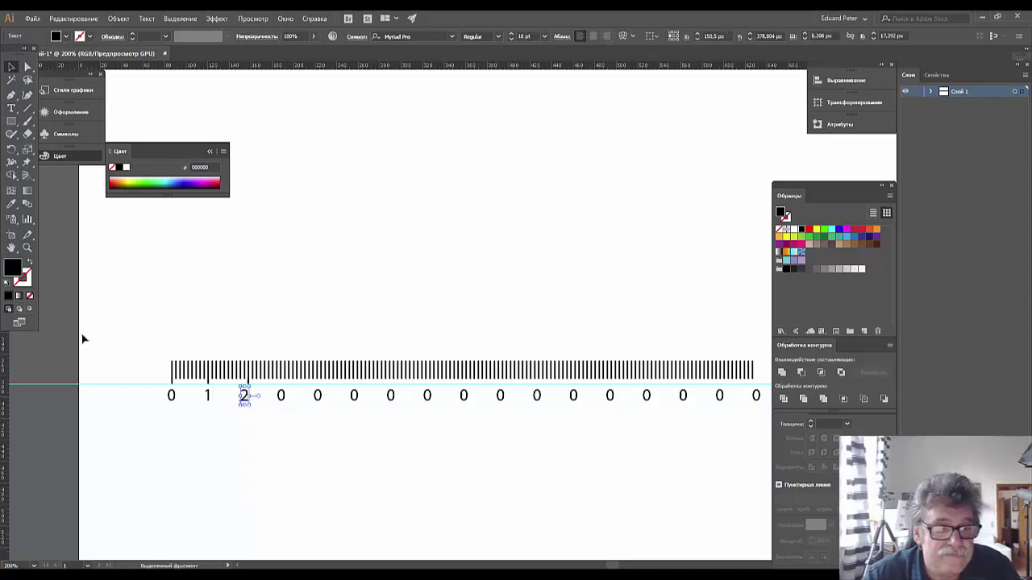
left_click(181, 501)
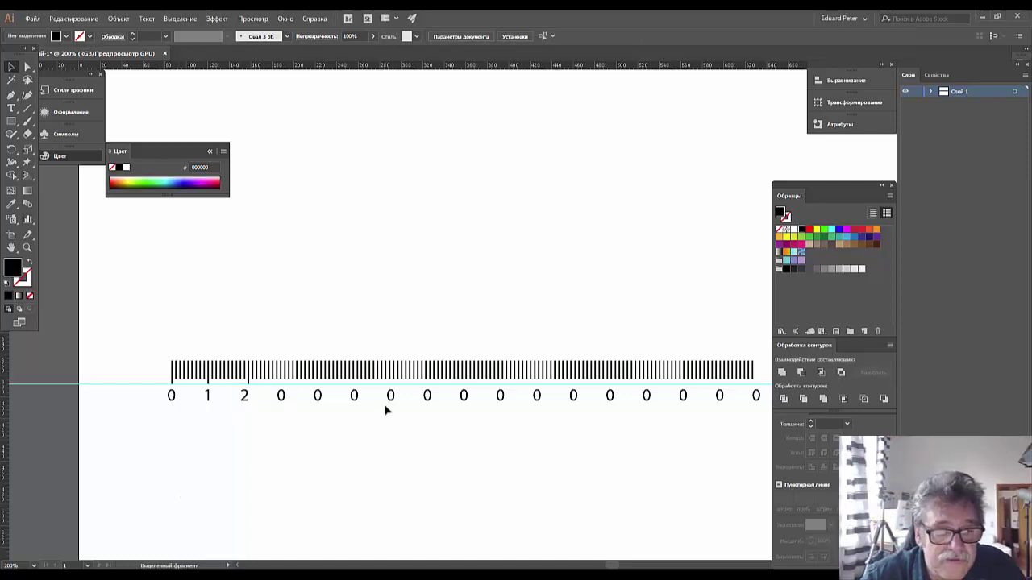
left_click(245, 399)
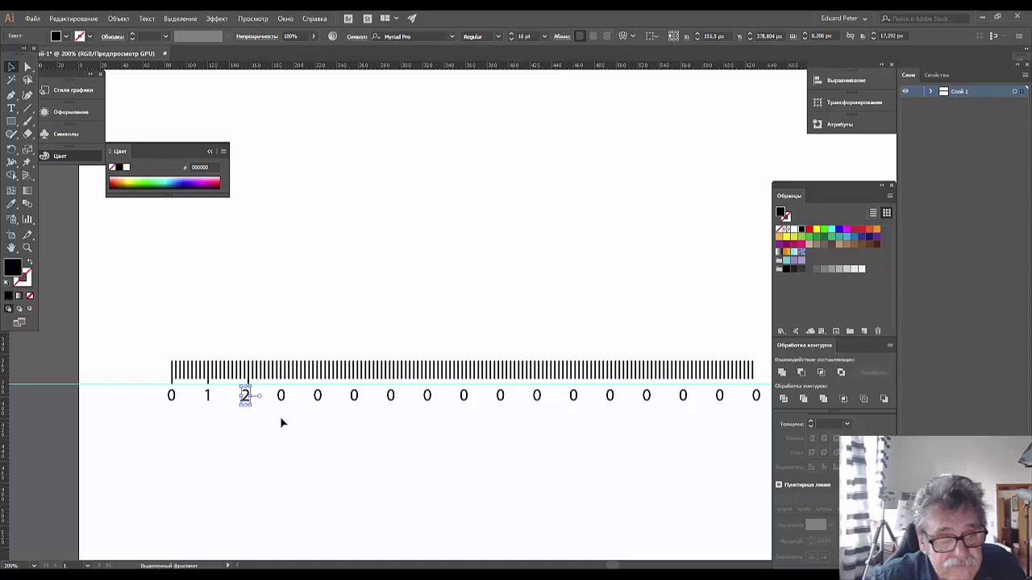
key("Right")
key("Right")
key("Right")
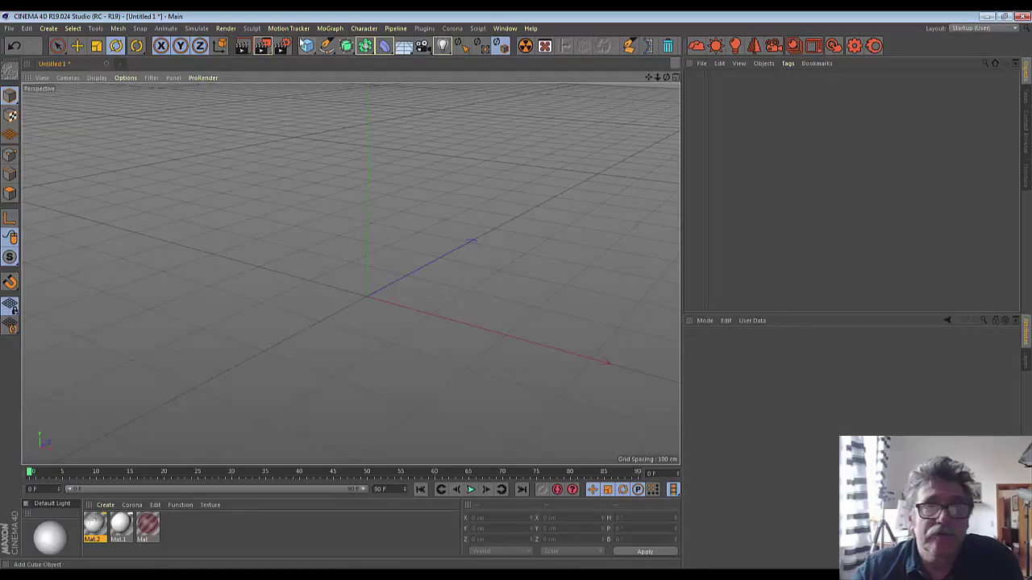
- Add a cube and flatten it to a slab about 12.5 cm thick
left_click(310, 50)
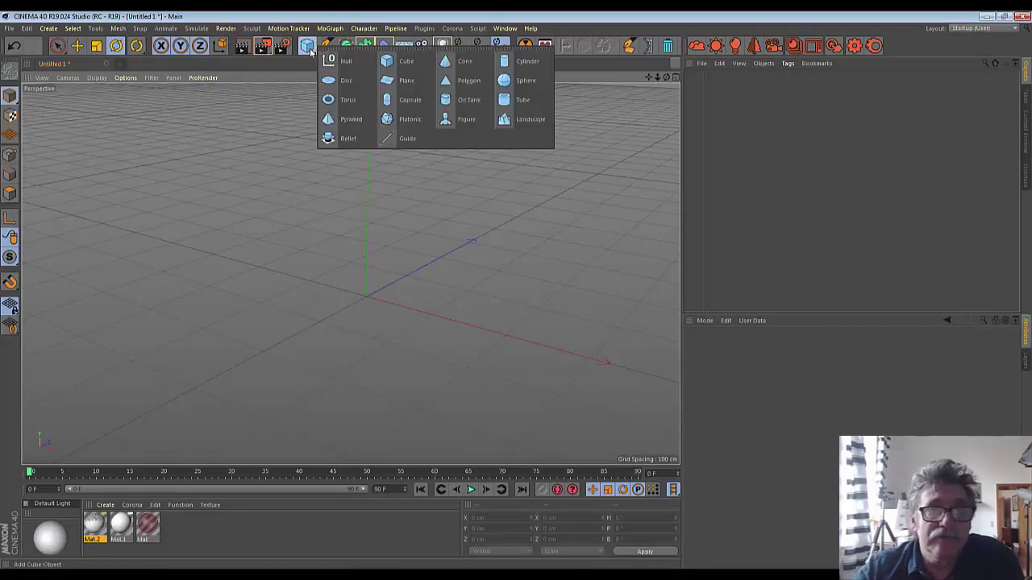
left_click(387, 64)
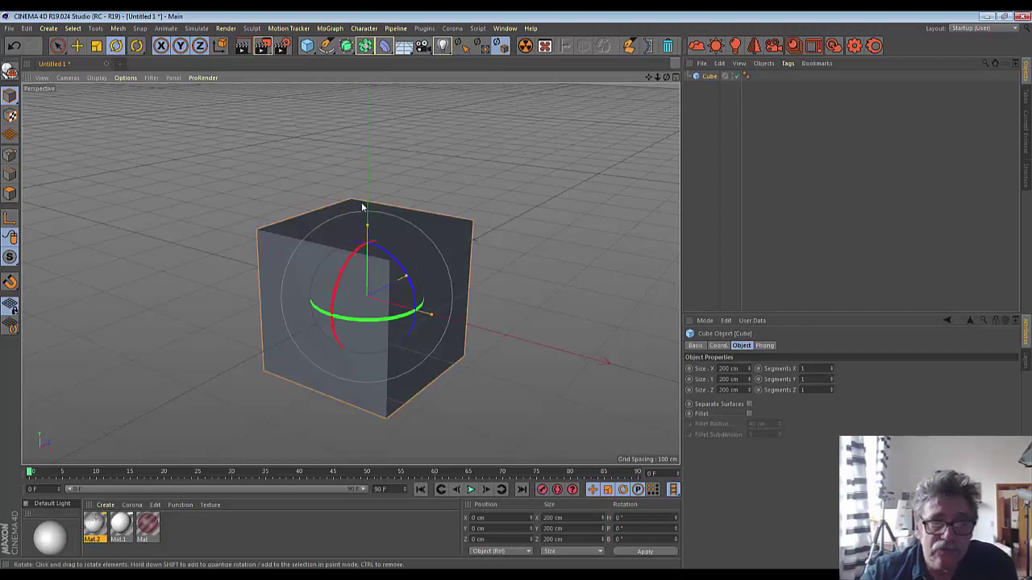
left_click_drag(368, 228, 359, 298)
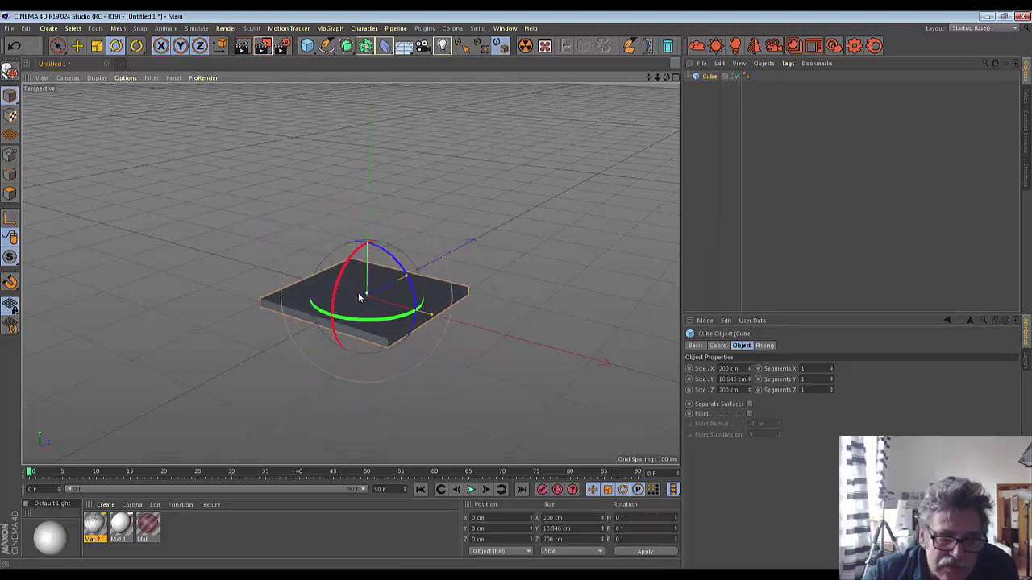
left_click_drag(359, 298, 361, 296)
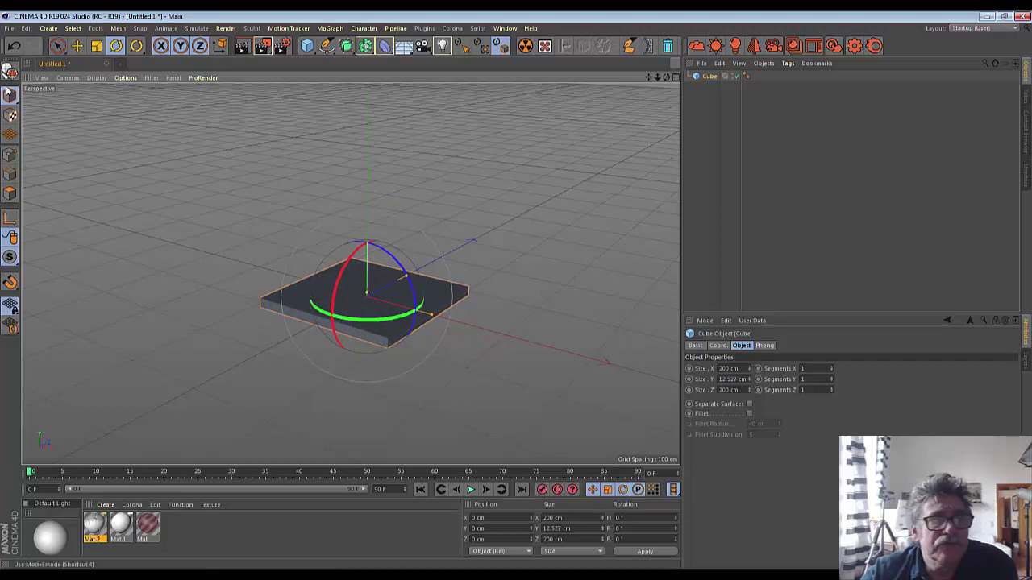
- Convert the slab to an editable polygon object in Polygon mode
left_click(10, 71)
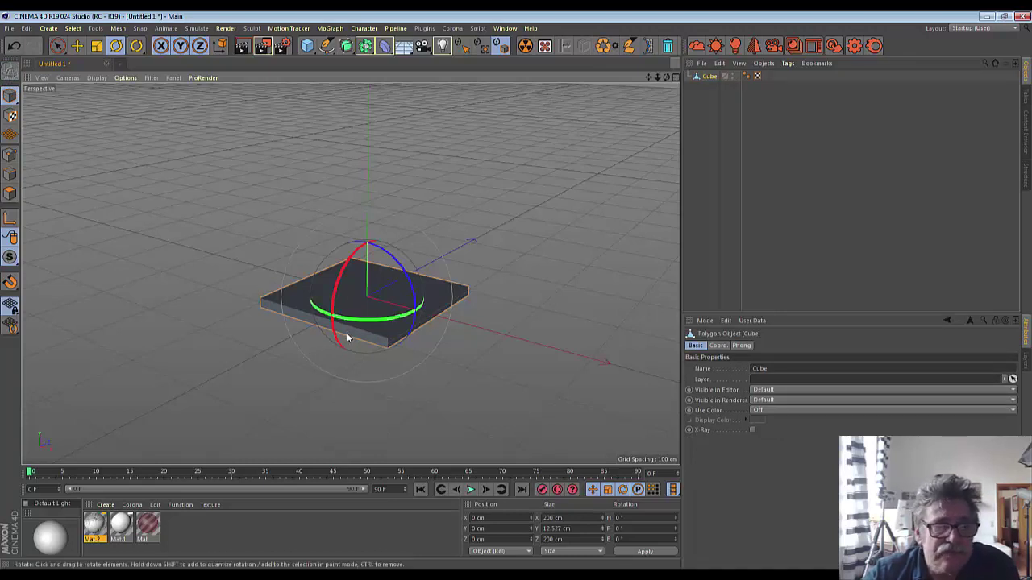
left_click(10, 193)
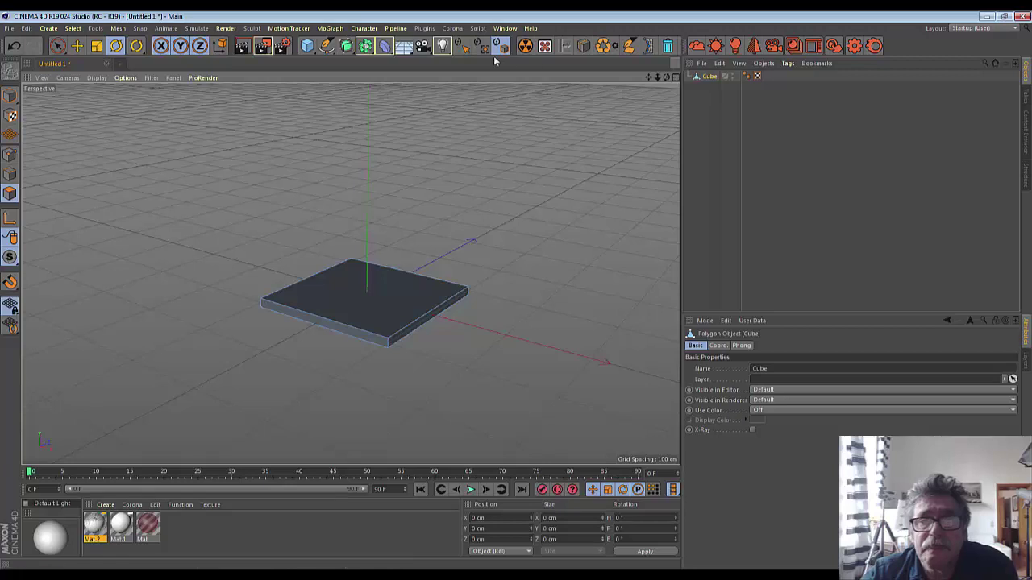
left_click(583, 49)
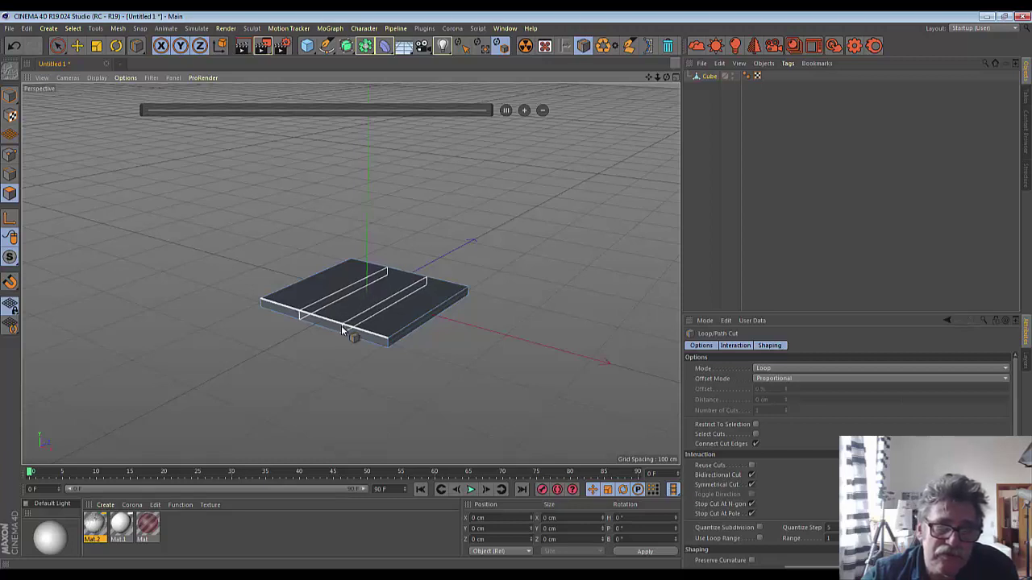
- Cut two lengthwise edge loops into the slab and maximize the Front view
left_click(342, 329)
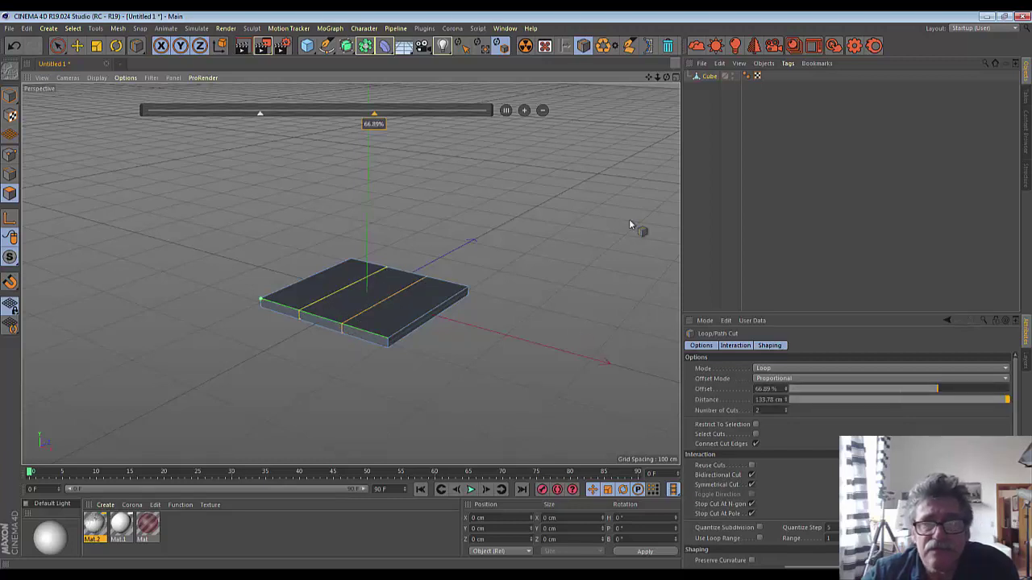
left_click(678, 79)
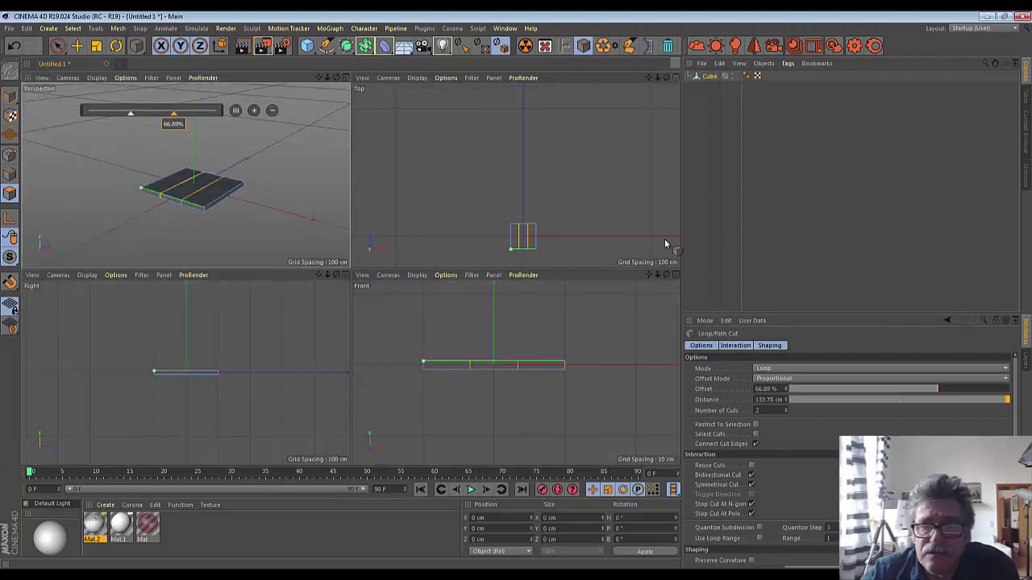
left_click(675, 275)
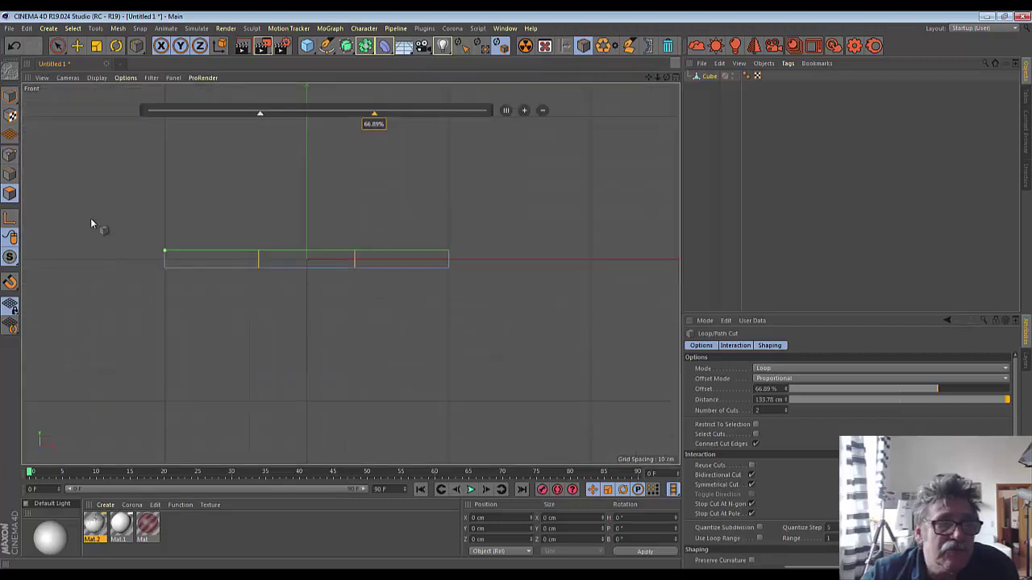
- Select the slab's outer top points with Live Selection and lower them on Y
left_click(11, 155)
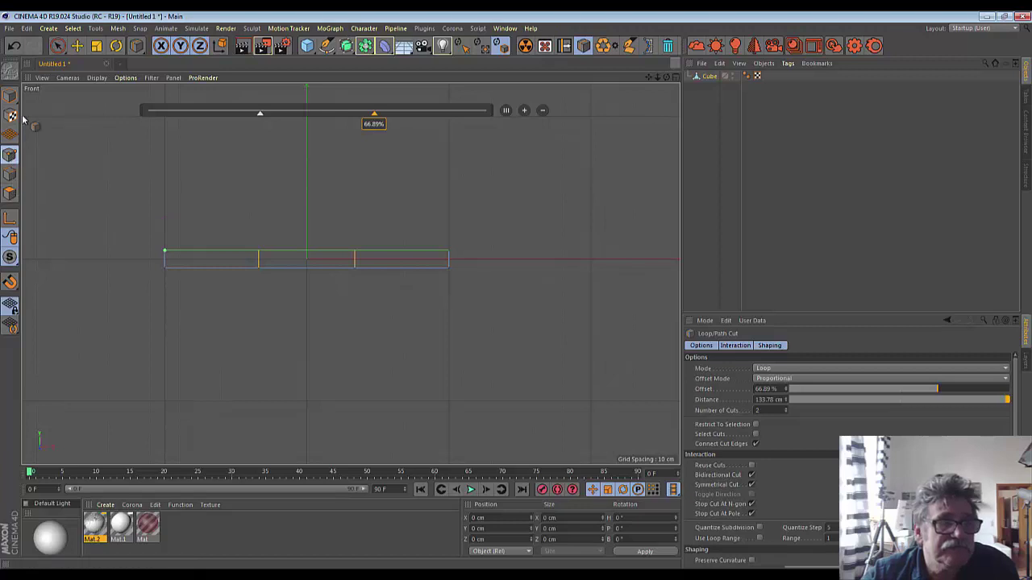
left_click_drag(57, 46, 77, 63)
left_click(78, 61)
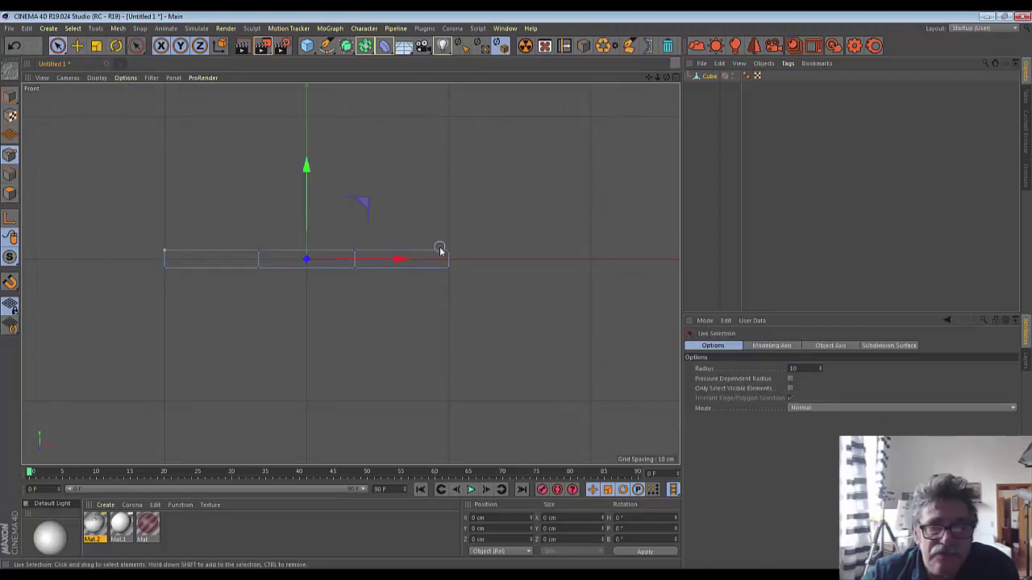
left_click_drag(448, 251, 165, 251)
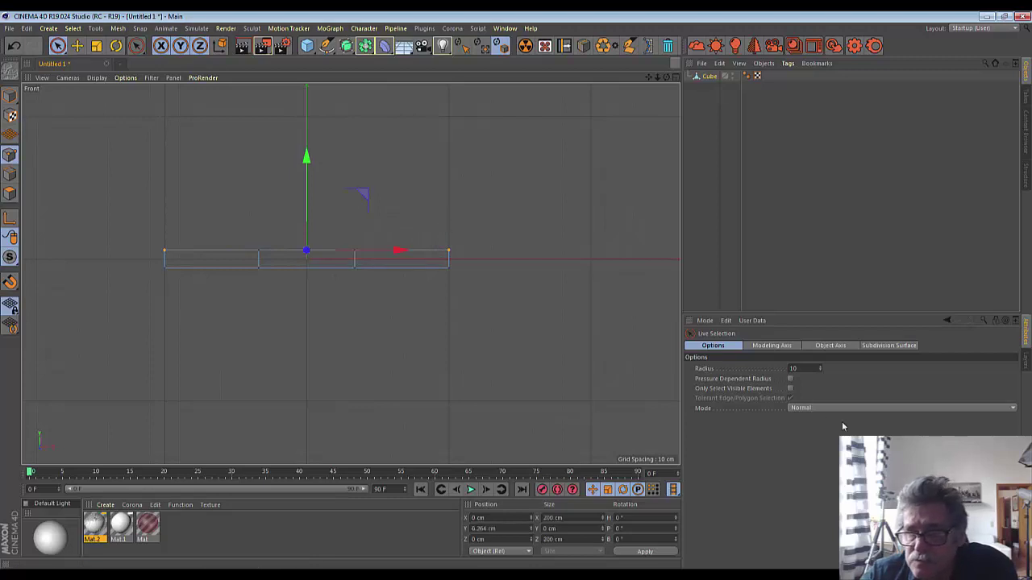
left_click_drag(310, 157, 307, 169)
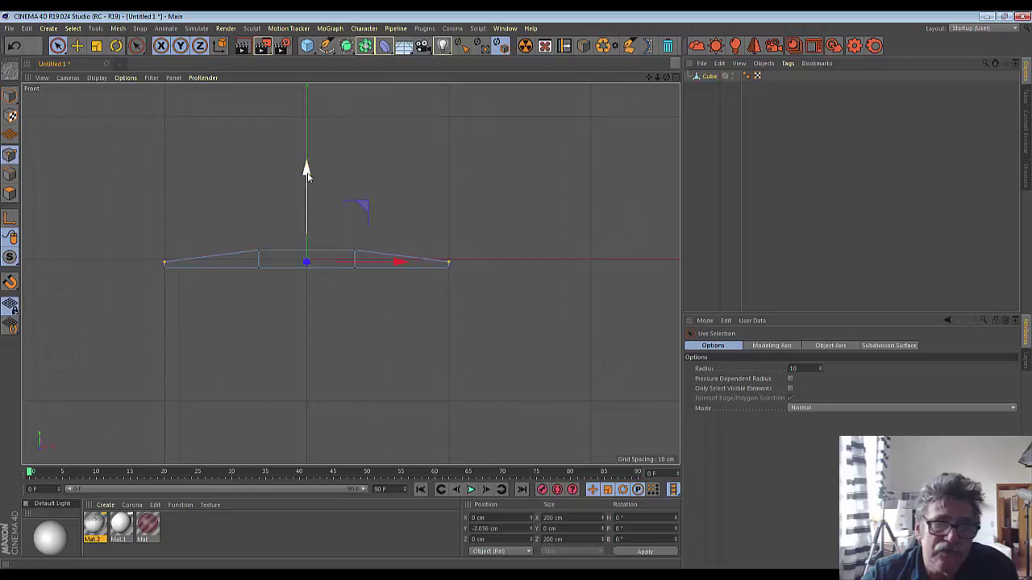
left_click(480, 315)
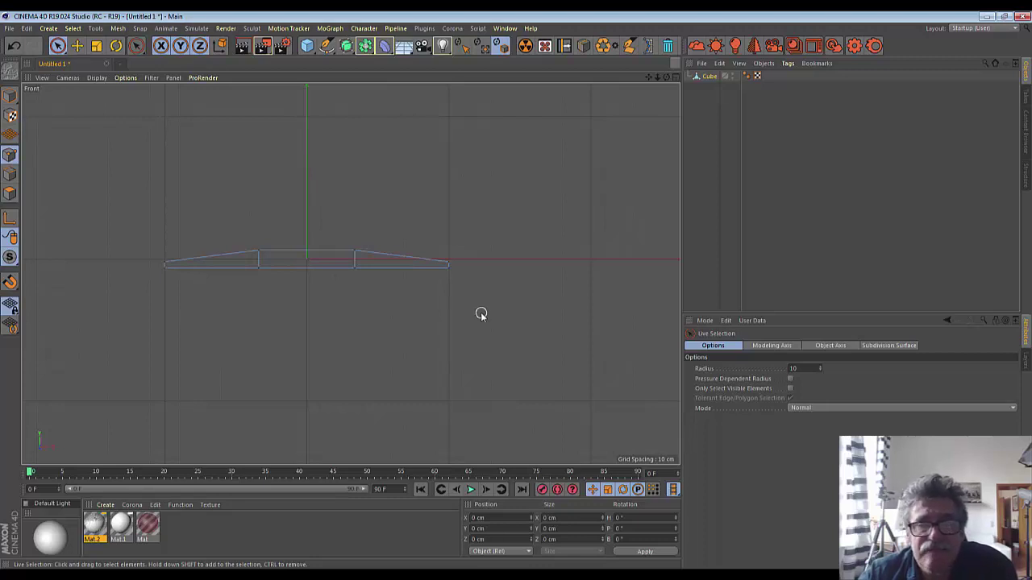
- In Top view, drag the slab's end points to stretch it to about 1348 cm
left_click(676, 77)
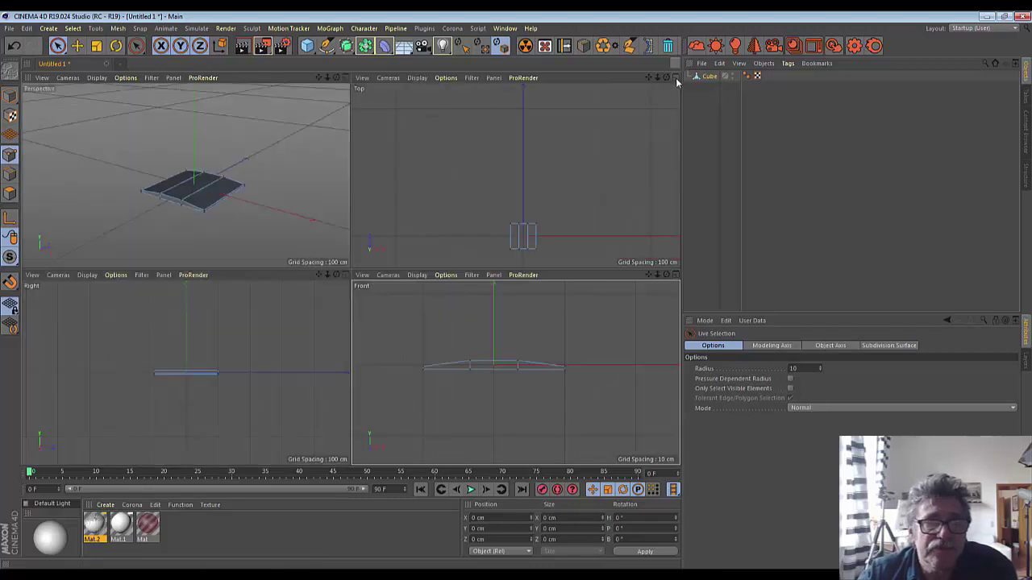
left_click(532, 228)
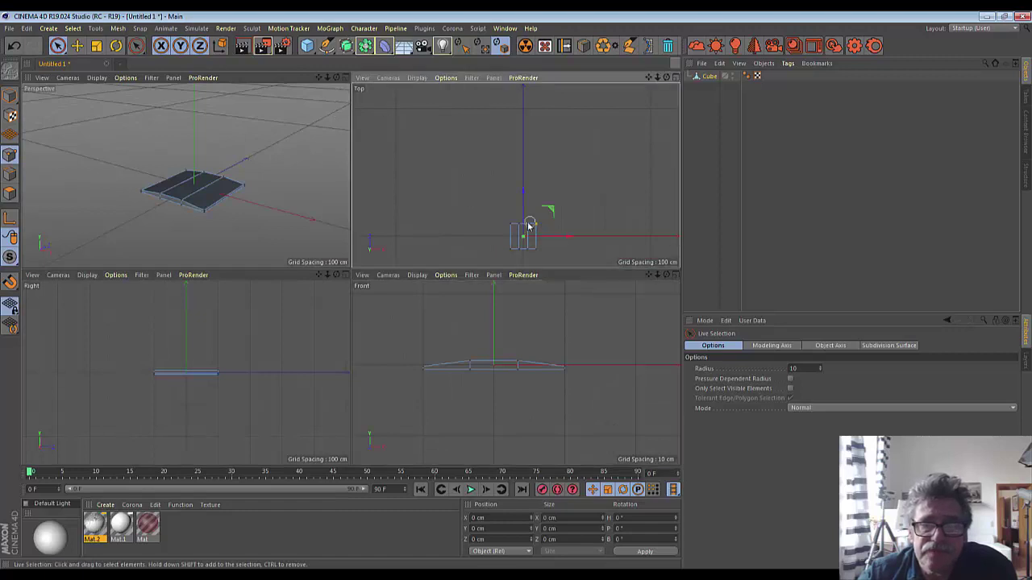
left_click_drag(528, 226, 493, 223)
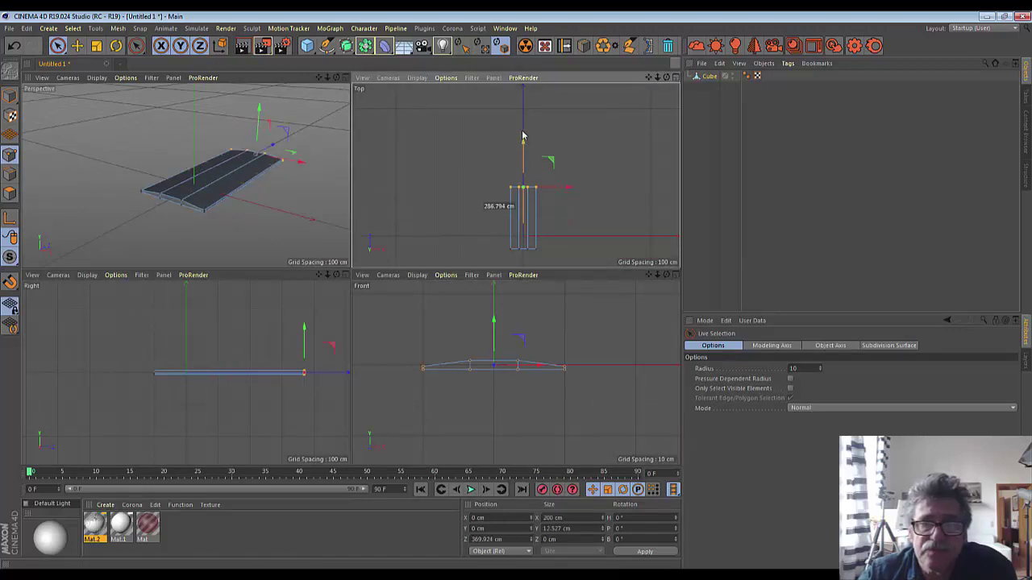
left_click_drag(523, 180, 523, 21)
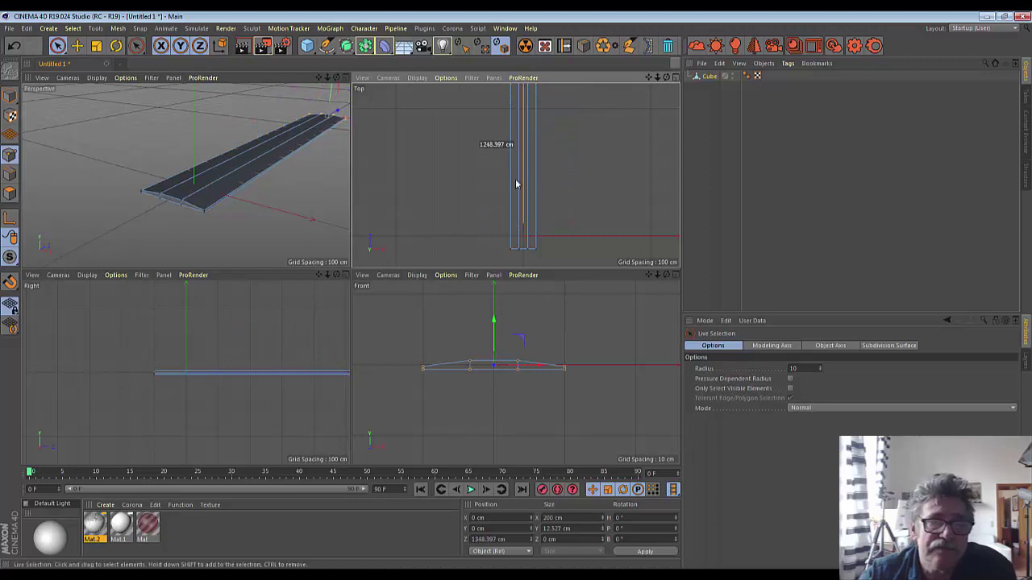
- Delete the Cube's Phong tag in the Object Manager
left_click(344, 77)
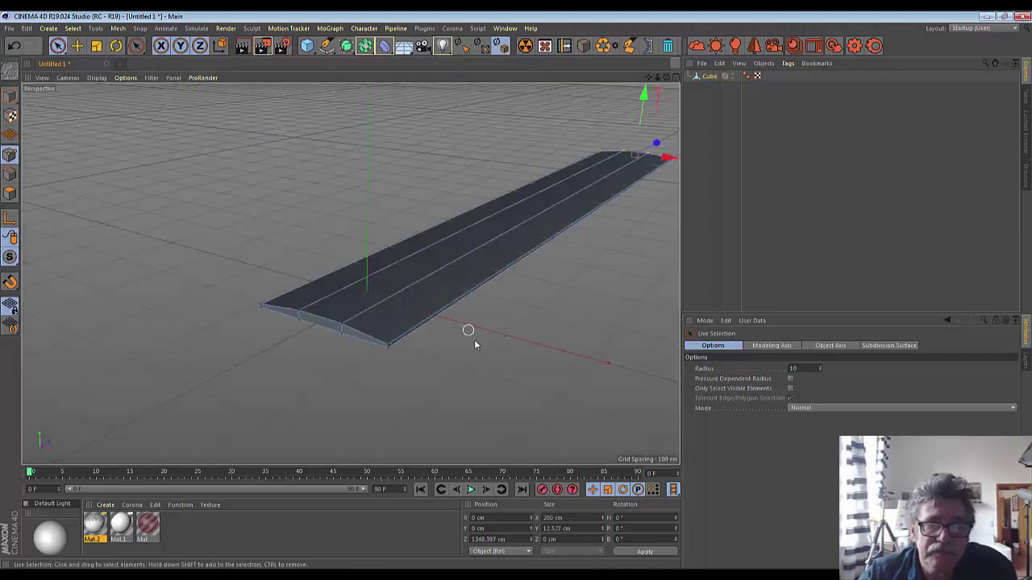
scroll(473, 340, "up", 2)
scroll(474, 340, "up", 3)
scroll(474, 341, "down", 5)
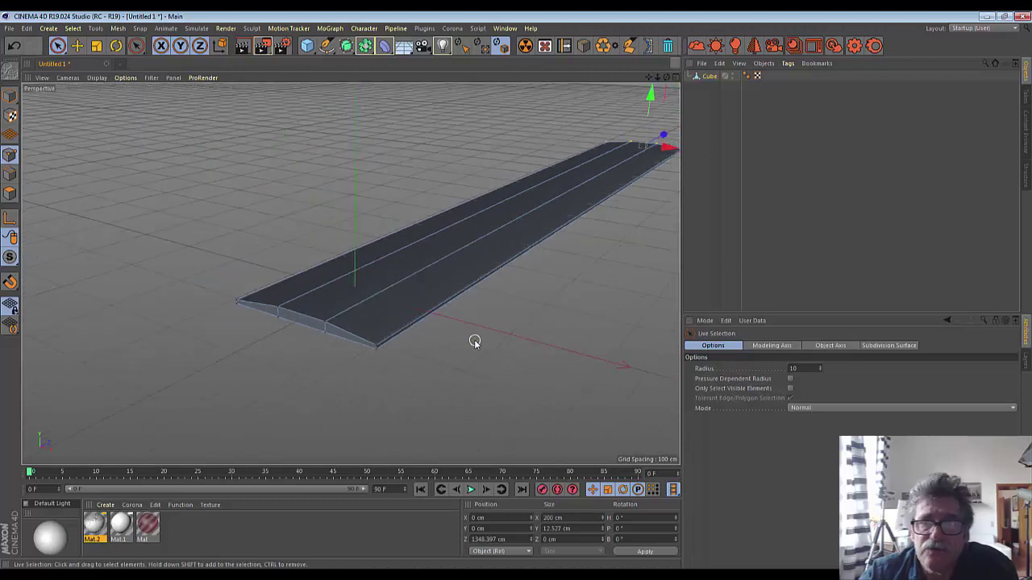
left_click(745, 76)
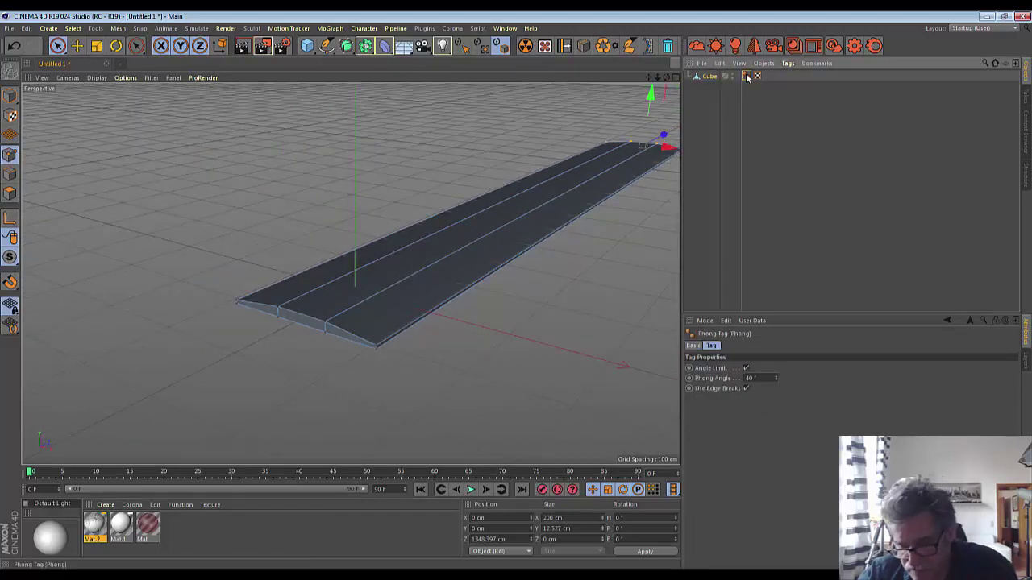
key("Delete")
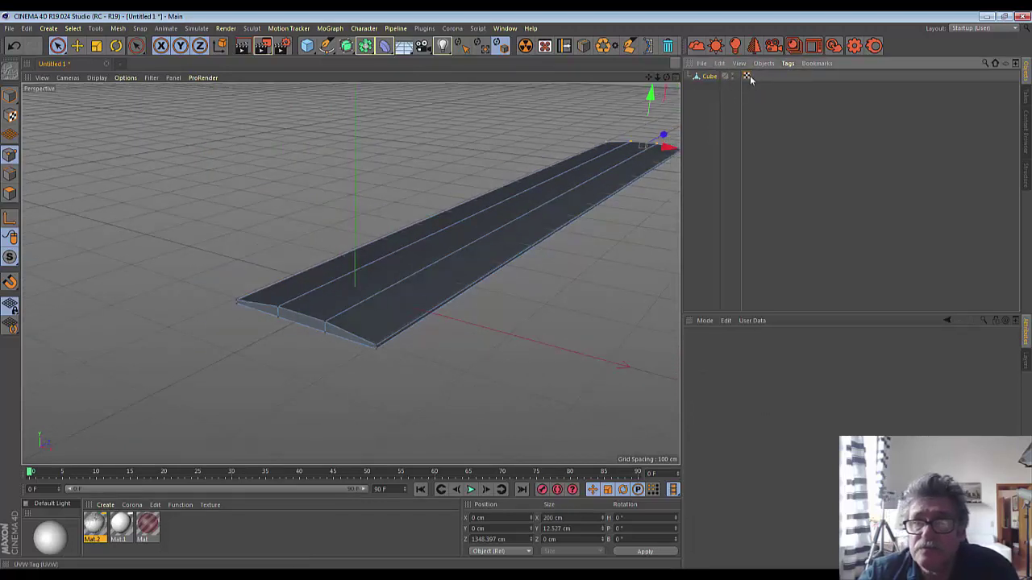
left_click(746, 75)
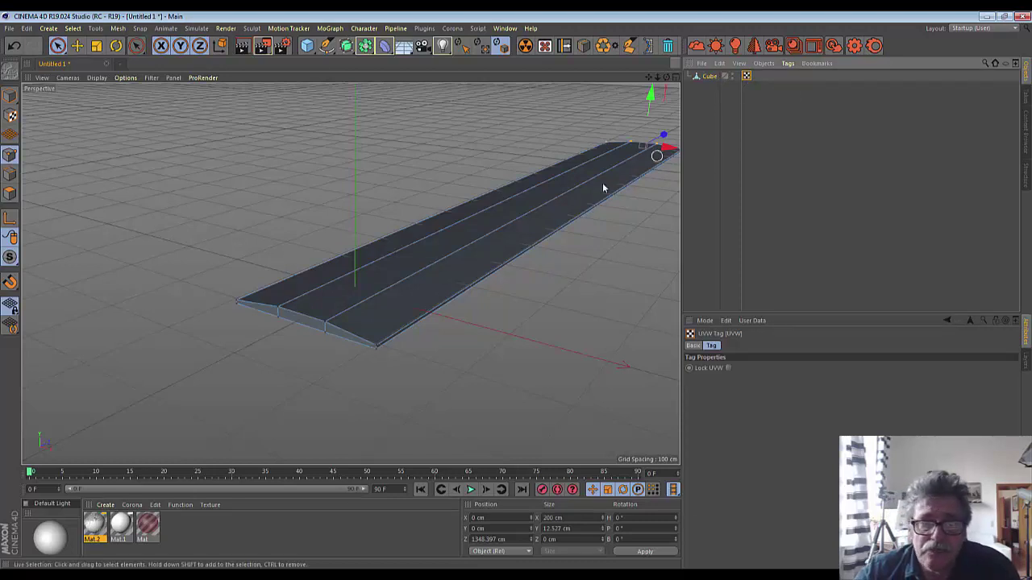
scroll(481, 317, "up", 3)
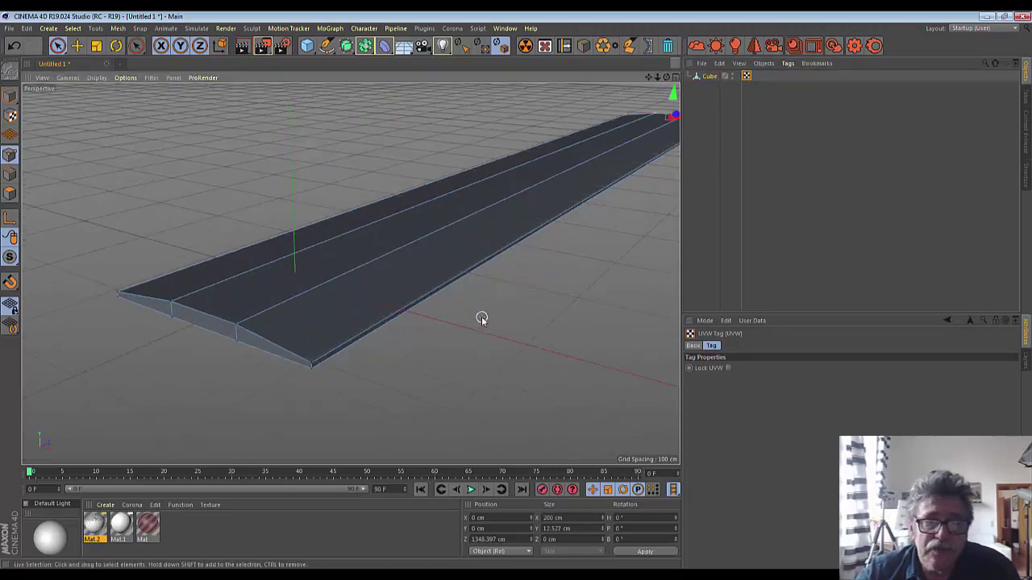
left_click(708, 77)
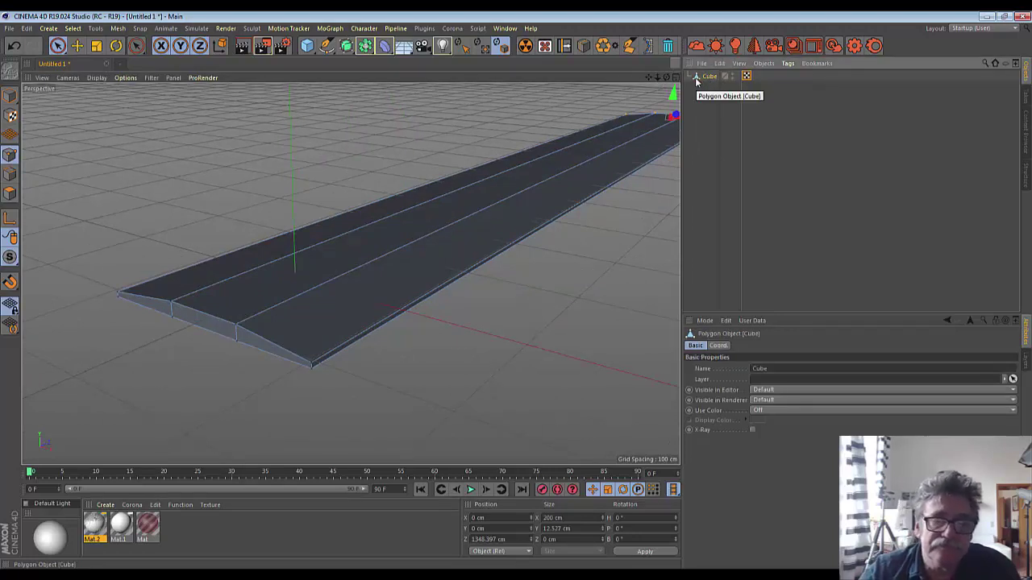
scroll(697, 81, "down", 2)
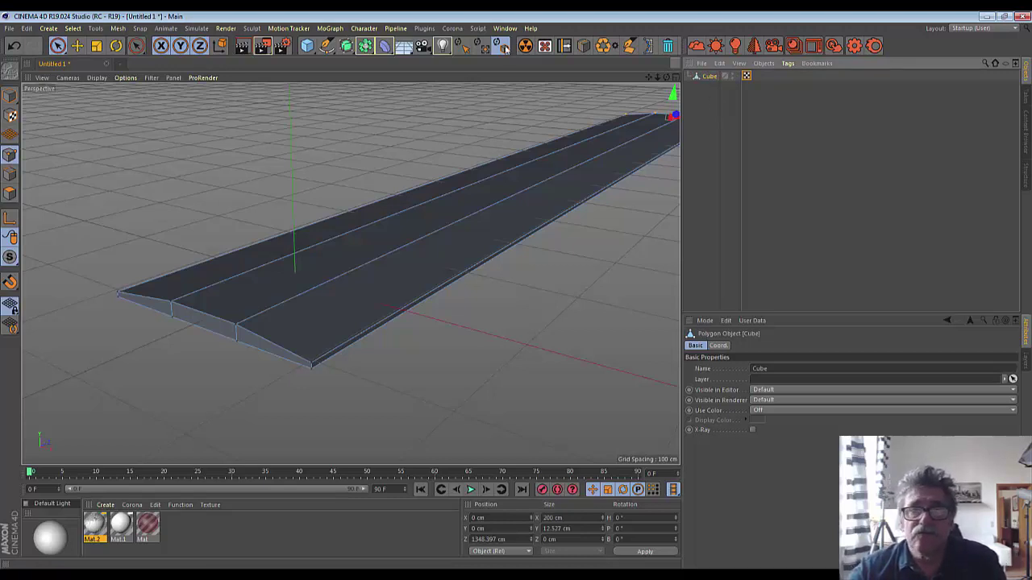
- Add a Bevel deformer to the strip and enable Use Angle at 40°
left_click(386, 45)
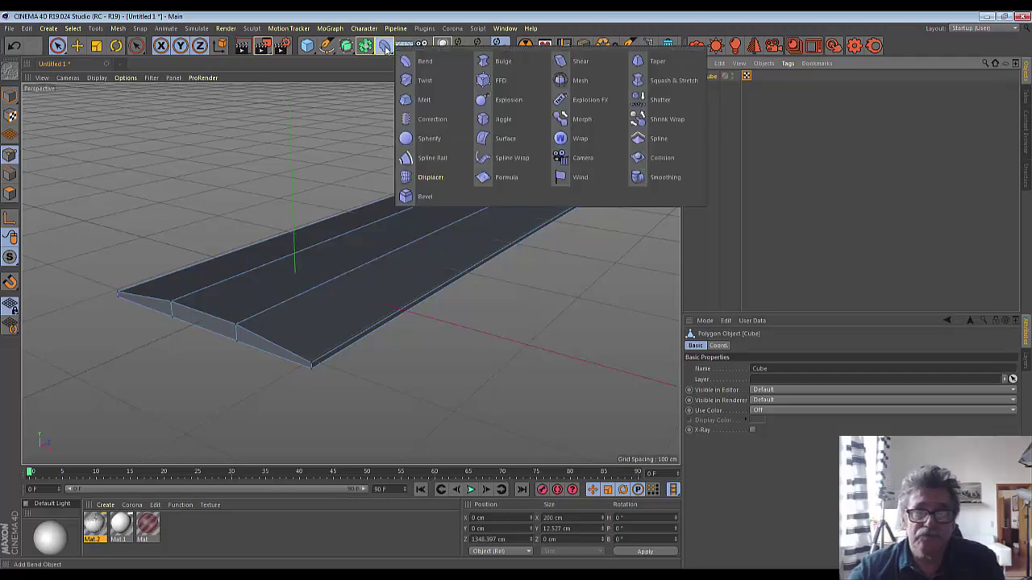
left_click(413, 200)
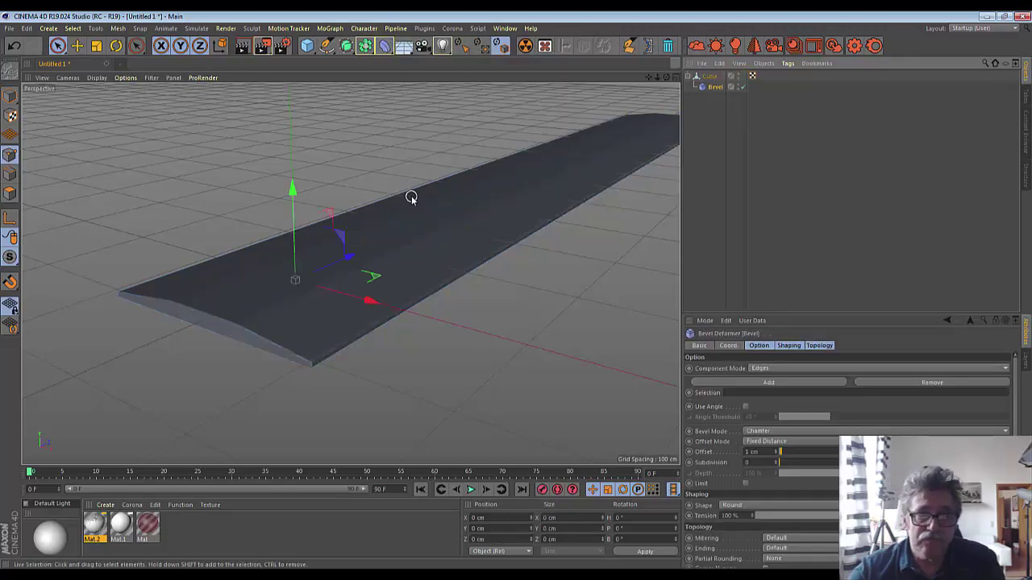
scroll(256, 306, "up", 2)
scroll(253, 310, "up", 2)
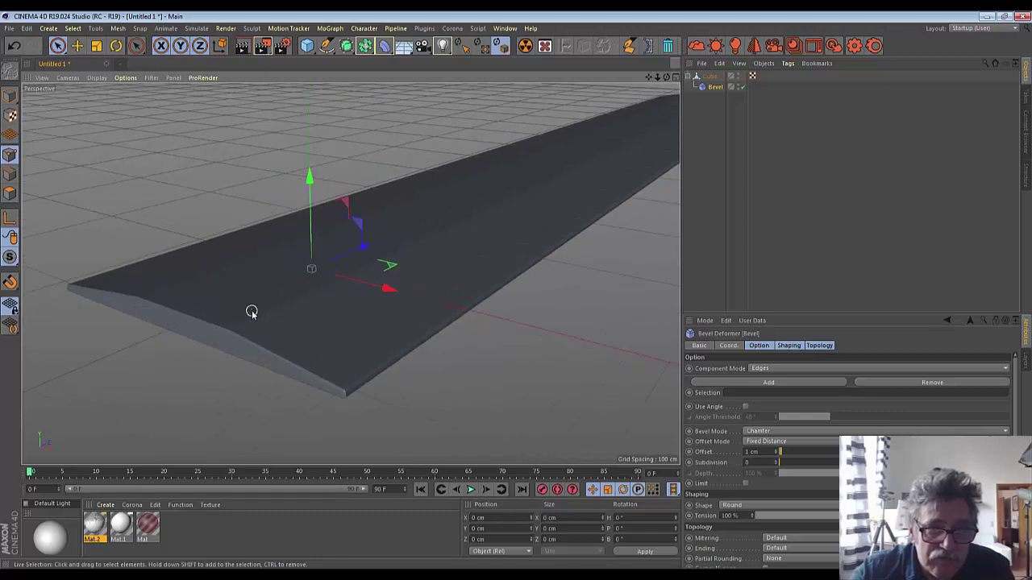
scroll(251, 312, "up", 3)
scroll(252, 312, "down", 1)
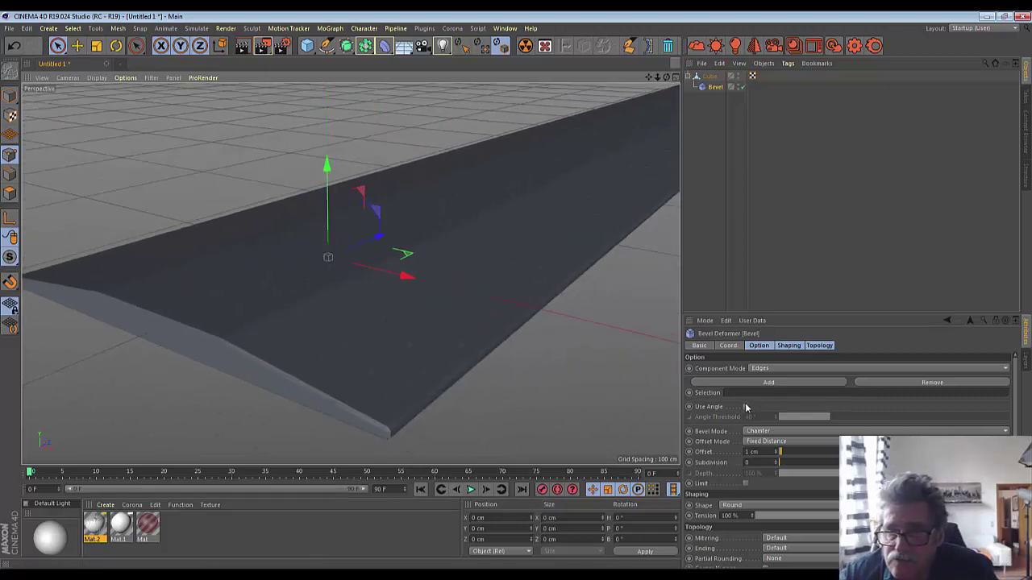
left_click(745, 407)
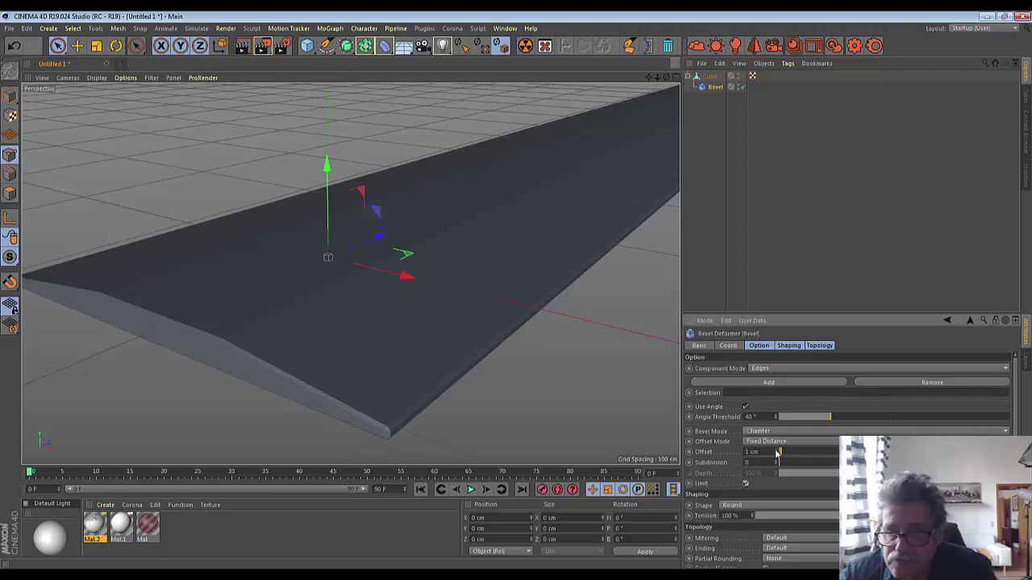
- Widen the bevel offset and raise its subdivisions to 3
left_click_drag(776, 453, 776, 454)
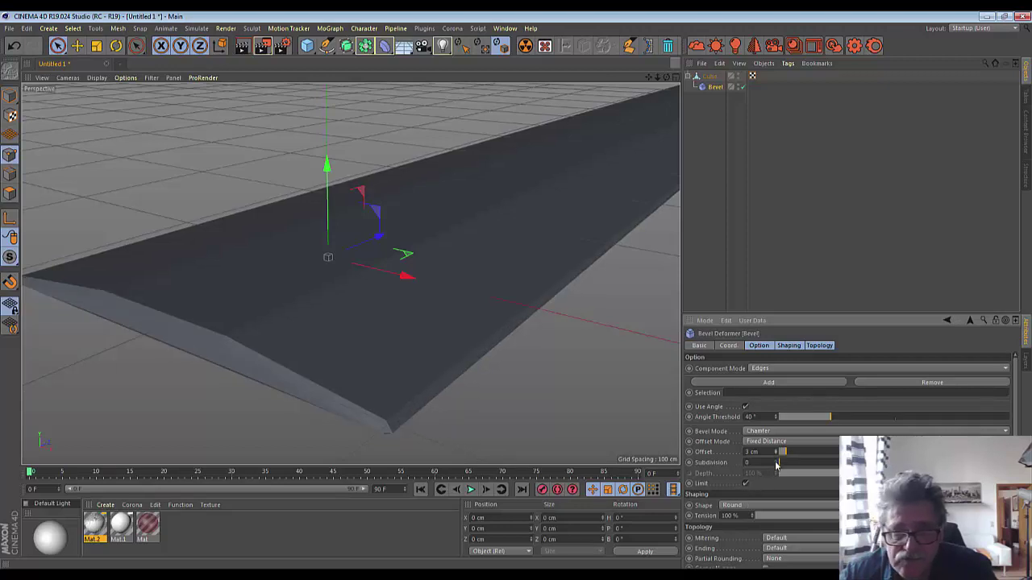
left_click(776, 463)
left_click(776, 464)
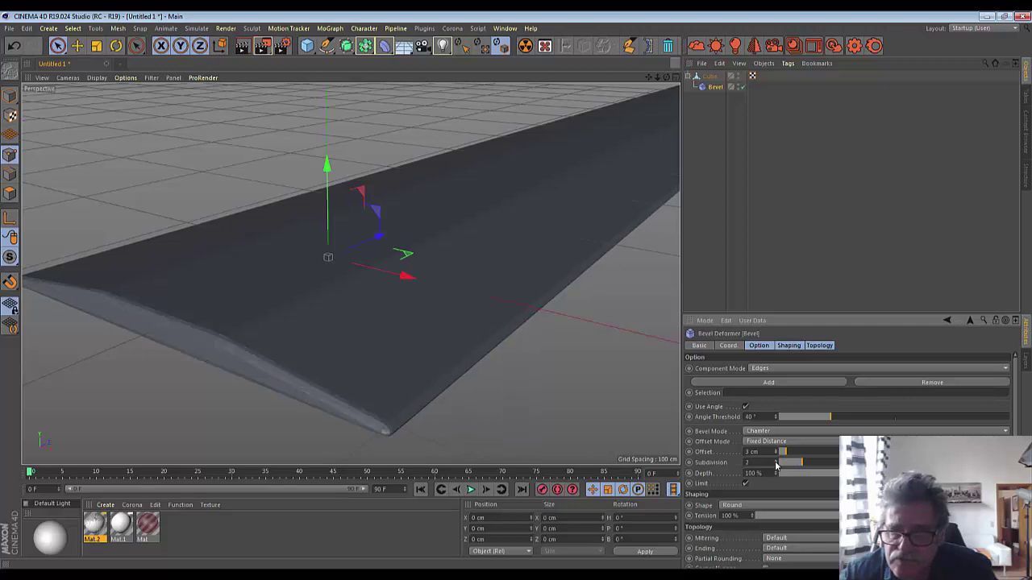
left_click(776, 464)
scroll(529, 425, "down", 2)
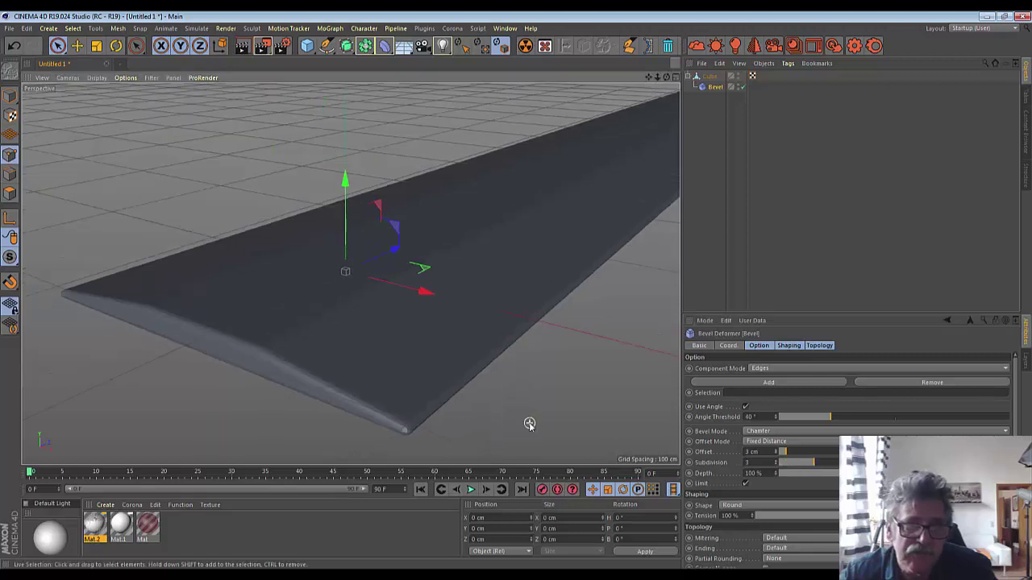
scroll(529, 424, "down", 3)
scroll(529, 424, "up", 2)
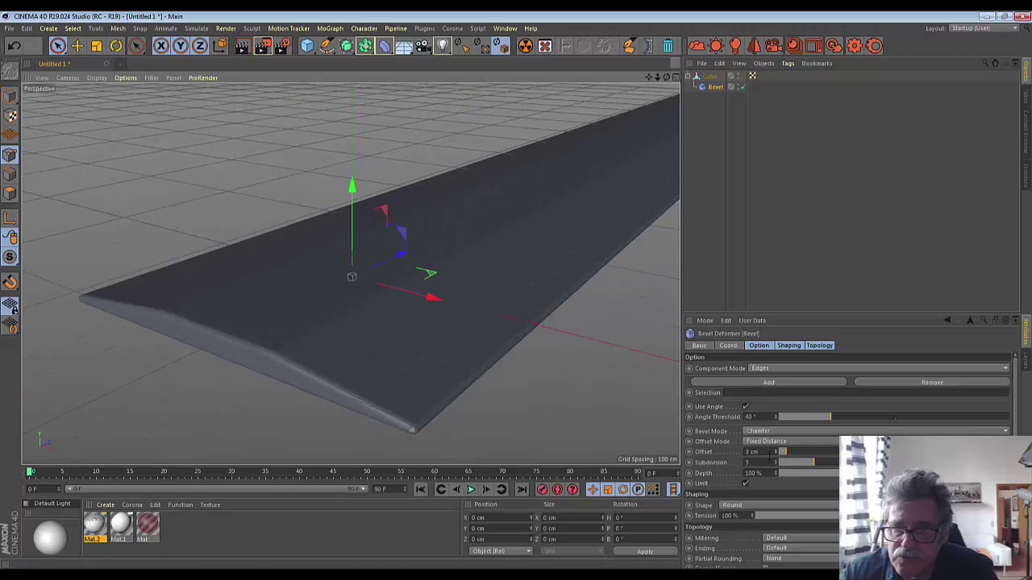
- Reduce the bevel offset down to 1 cm
left_click(777, 455)
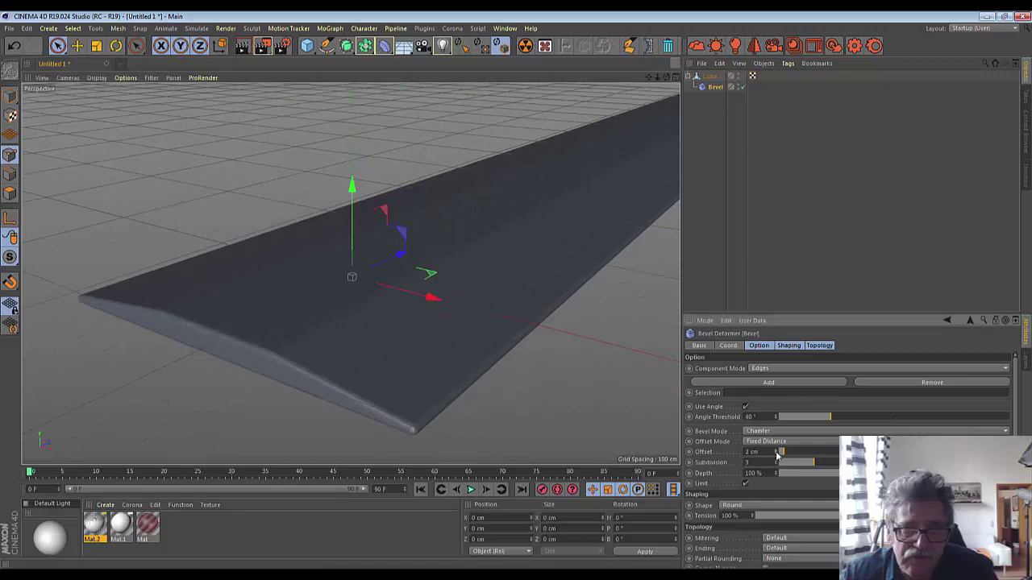
scroll(587, 392, "down", 2)
scroll(588, 392, "down", 1)
scroll(586, 394, "up", 3)
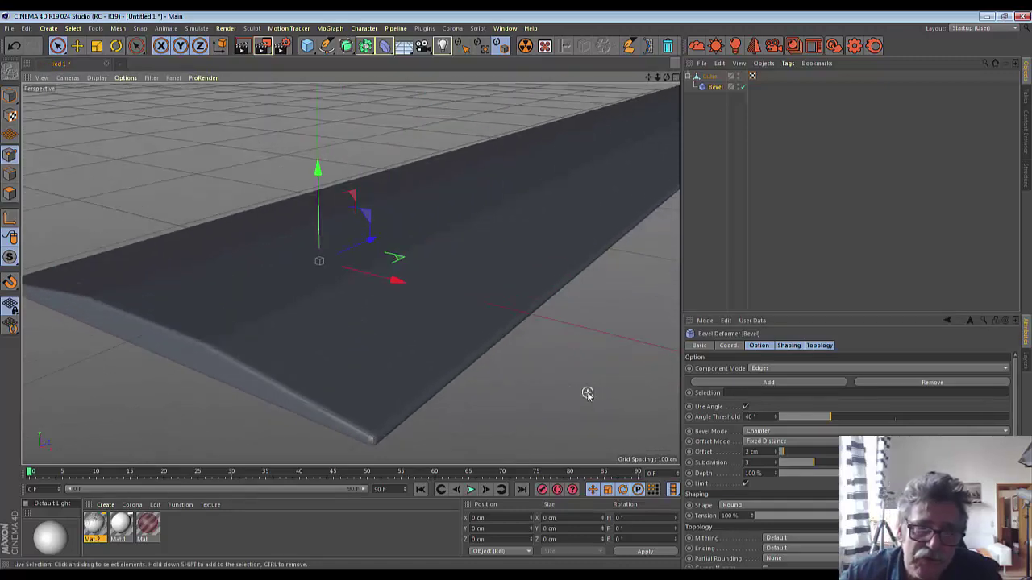
scroll(588, 393, "up", 2)
scroll(588, 393, "up", 1)
scroll(588, 393, "down", 3)
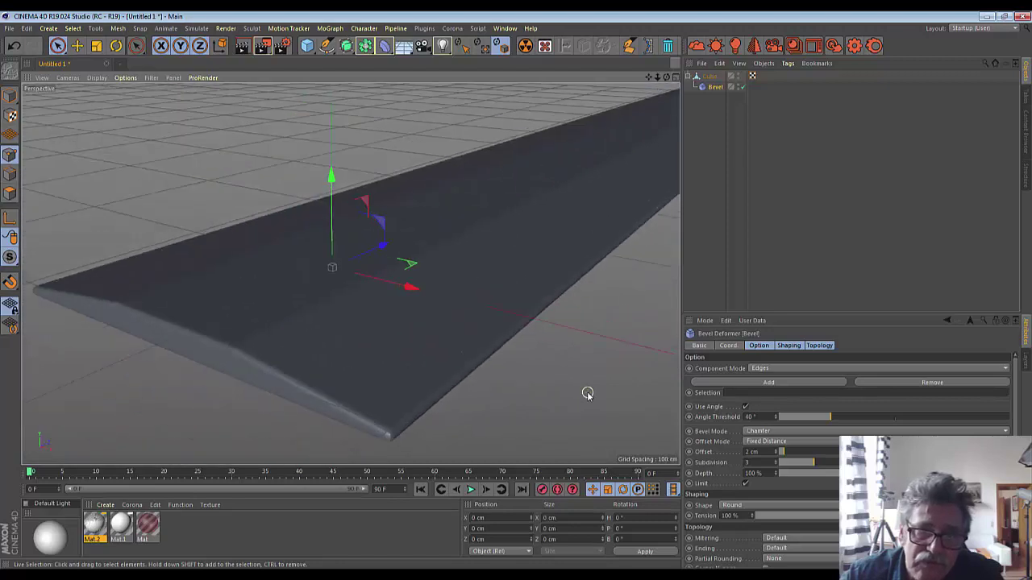
left_click(776, 455)
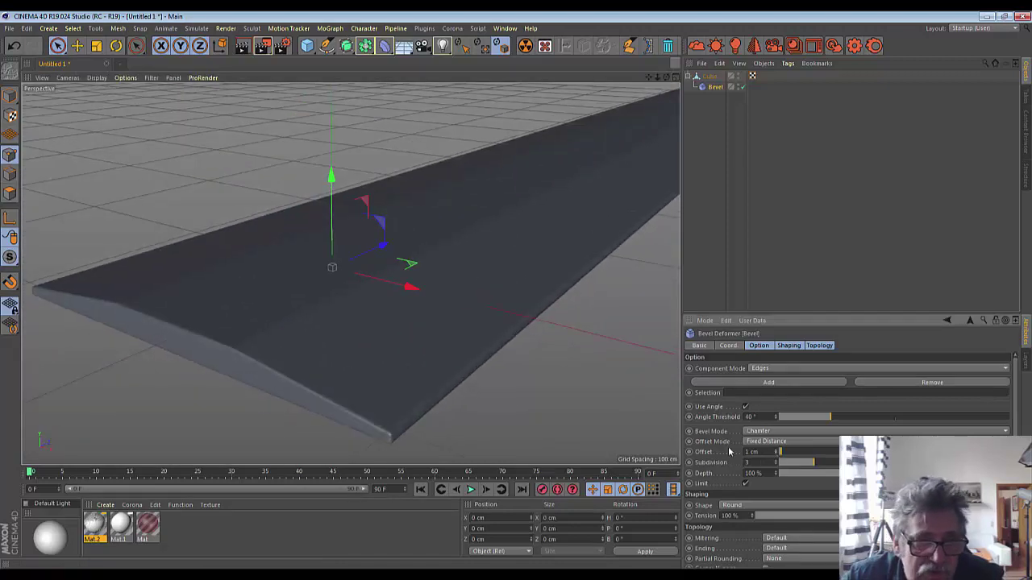
scroll(441, 421, "down", 3)
scroll(440, 422, "up", 3)
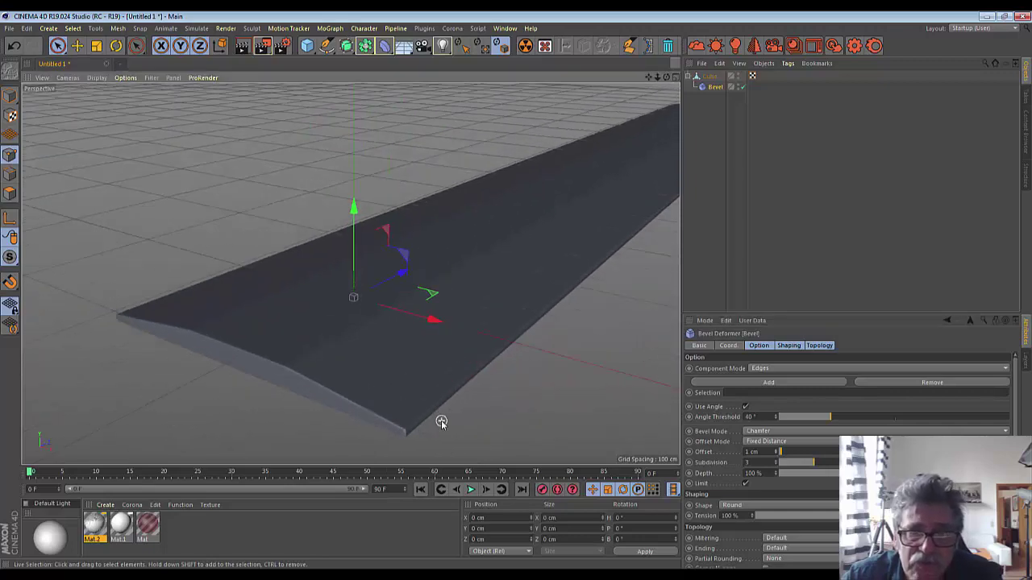
scroll(440, 422, "up", 1)
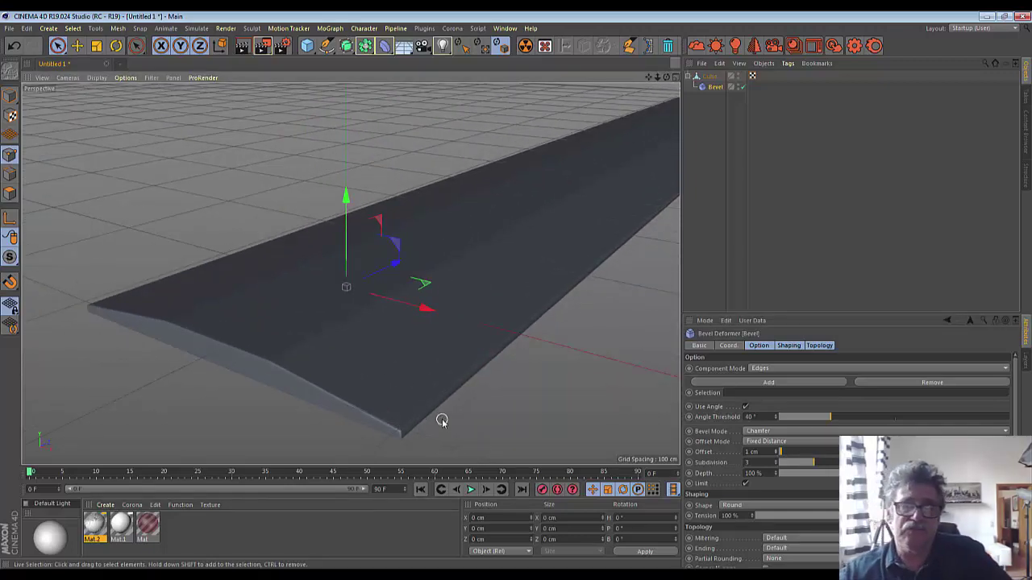
scroll(441, 420, "down", 2)
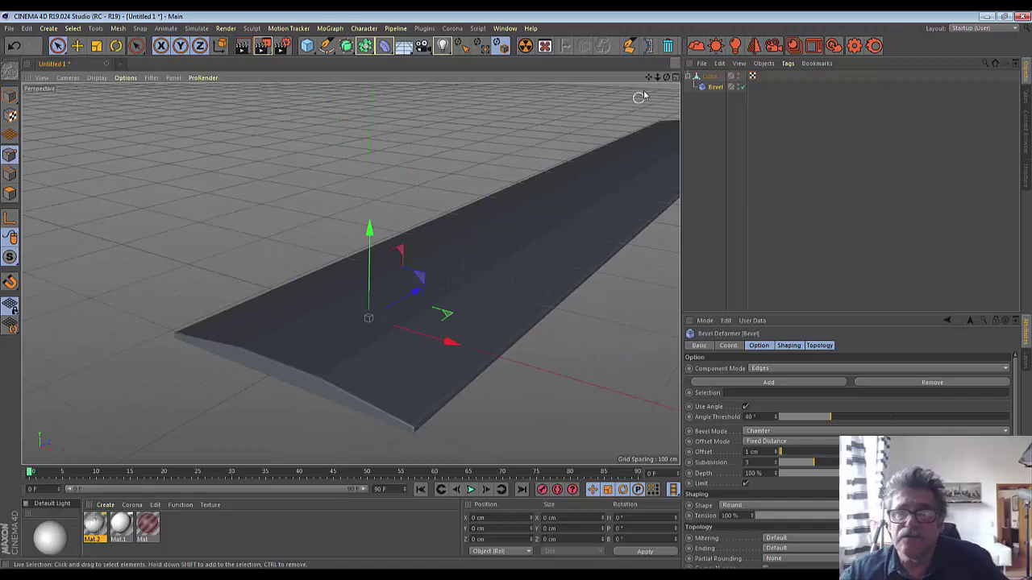
left_click_drag(648, 77, 351, 274)
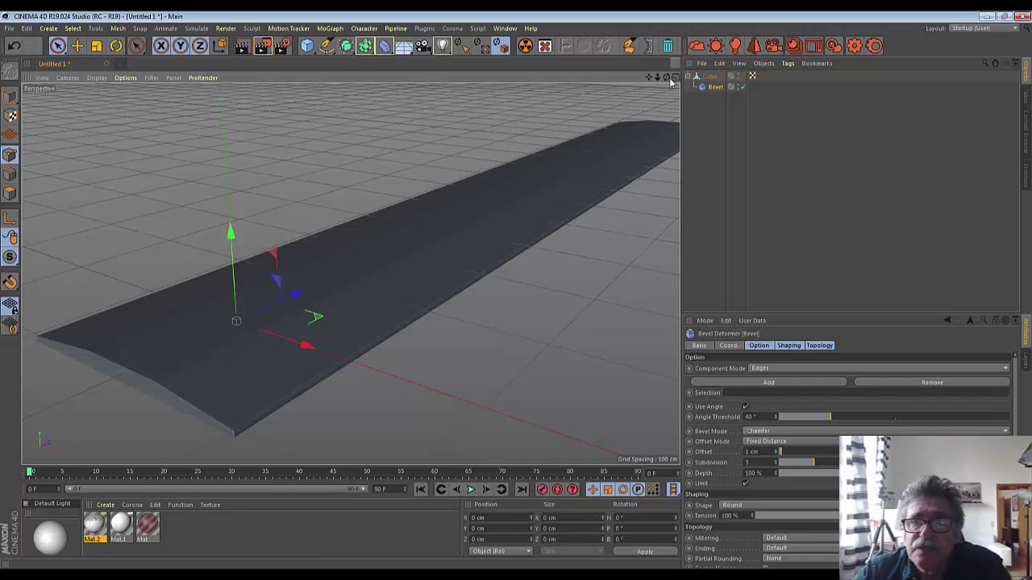
left_click_drag(671, 83, 236, 320)
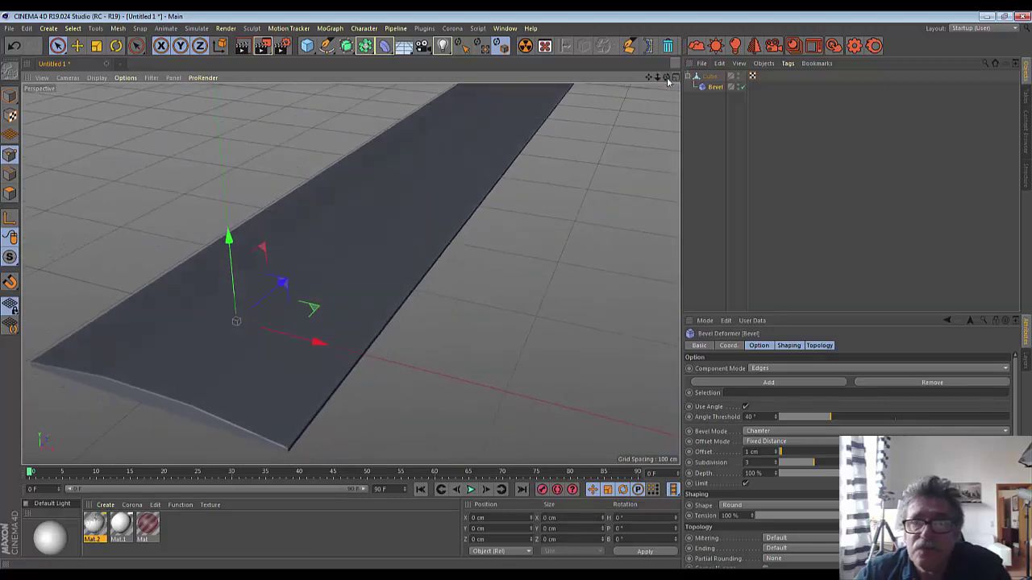
left_click_drag(236, 321, 348, 262)
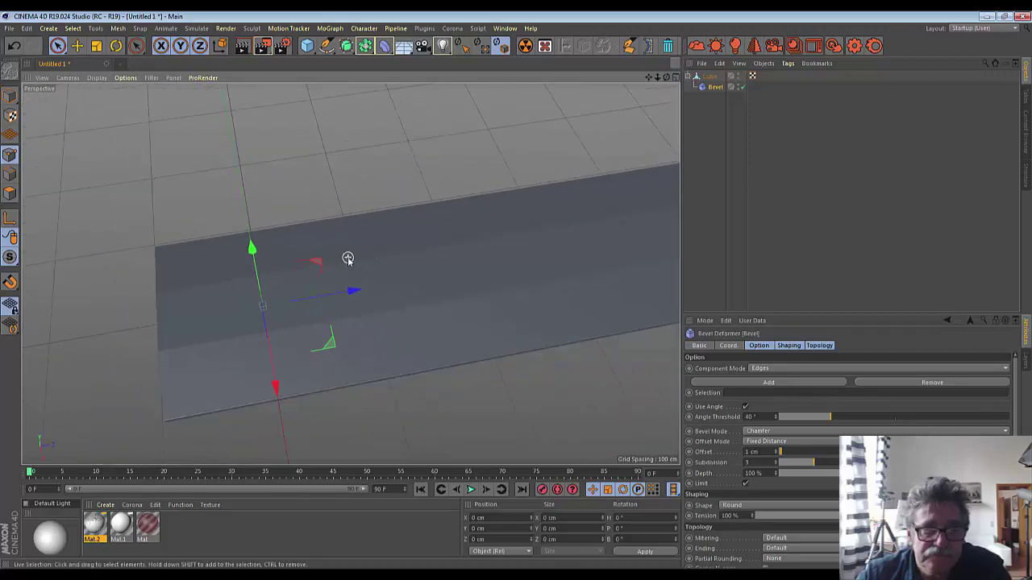
key("alt+Tab")
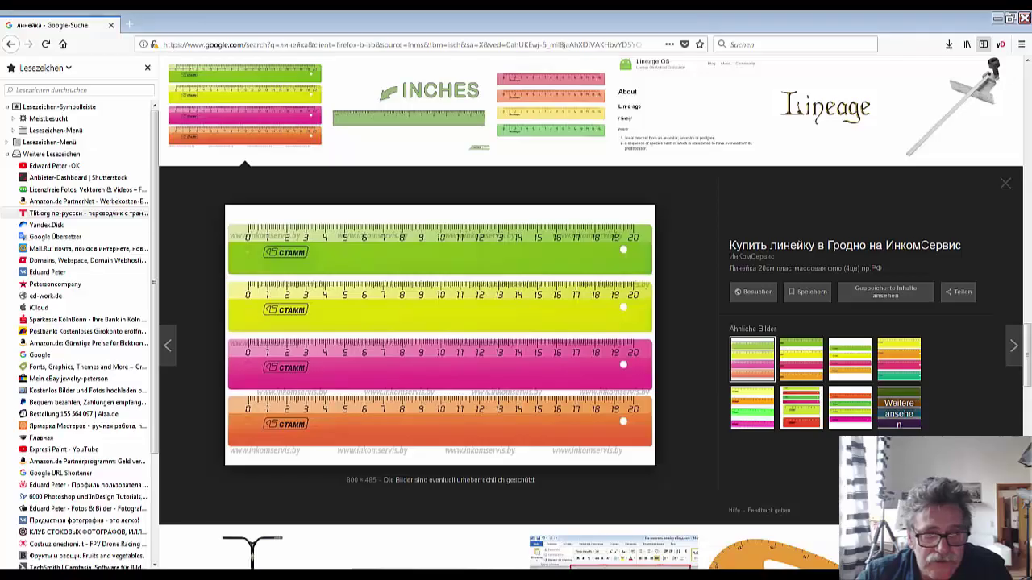
key("alt+Tab")
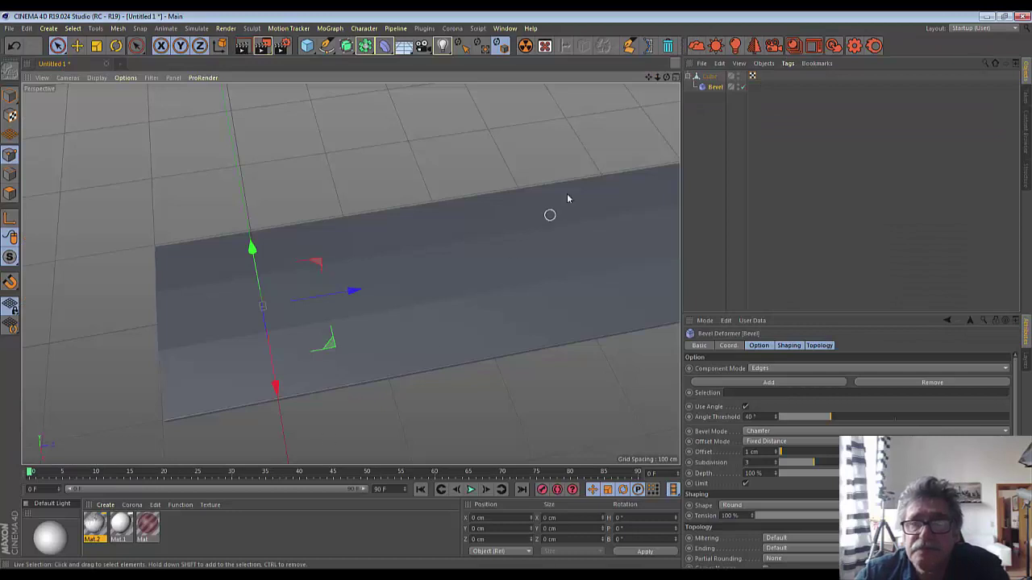
- Add a cylinder, 50 cm radius and 200 cm tall, to the scene
left_click_drag(657, 87, 351, 274)
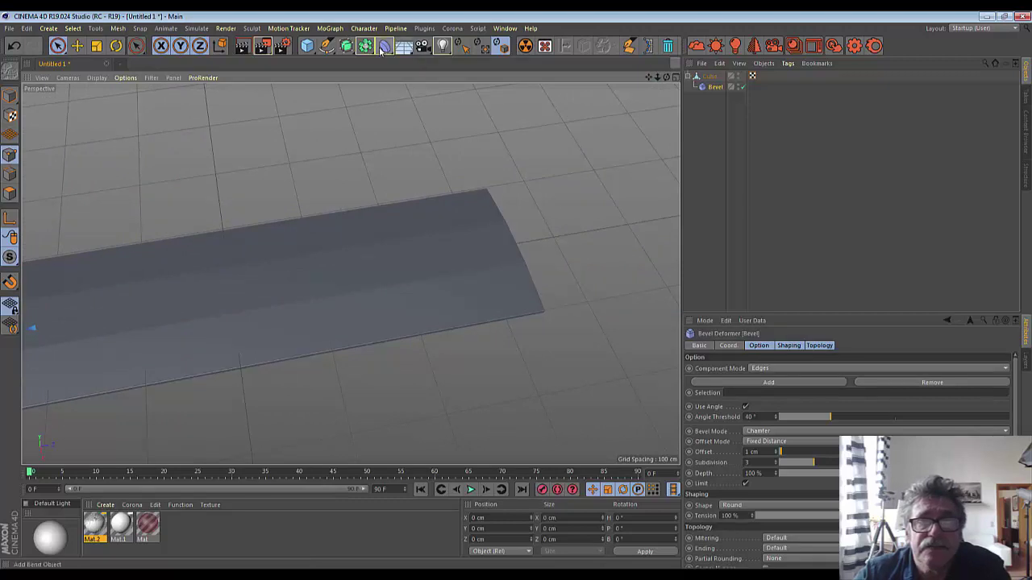
left_click(307, 45)
left_click(503, 64)
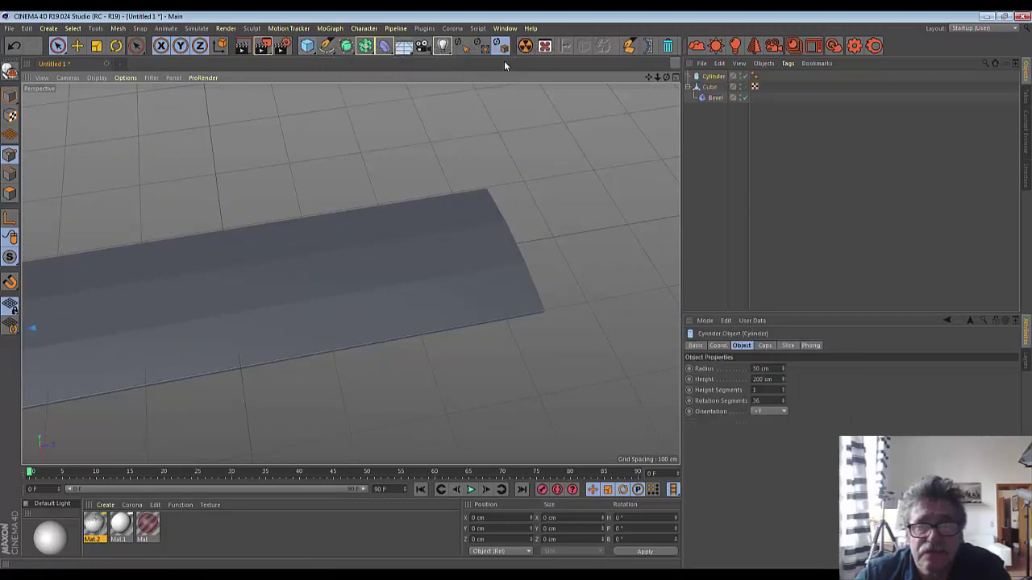
scroll(435, 202, "down", 5)
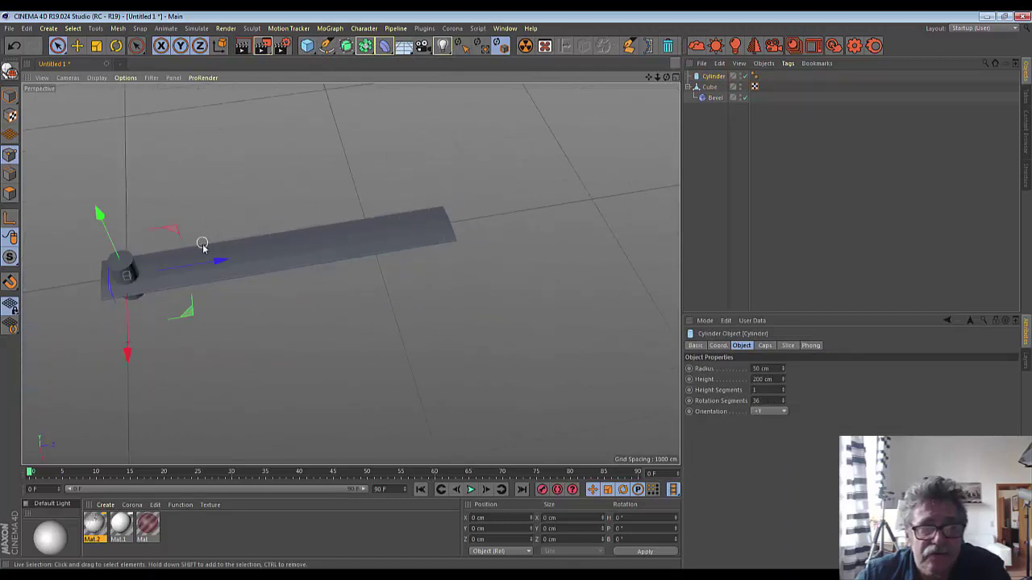
- Slide the cylinder along X to one end of the ruler strip
left_click_drag(221, 261, 520, 226)
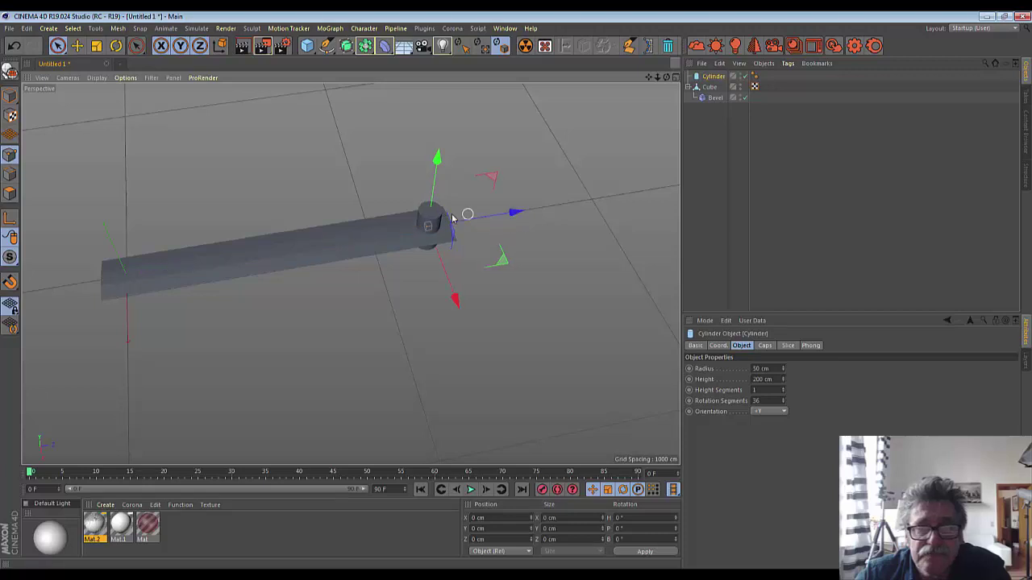
scroll(435, 214, "up", 2)
scroll(432, 215, "up", 2)
scroll(434, 216, "up", 2)
scroll(434, 216, "up", 1)
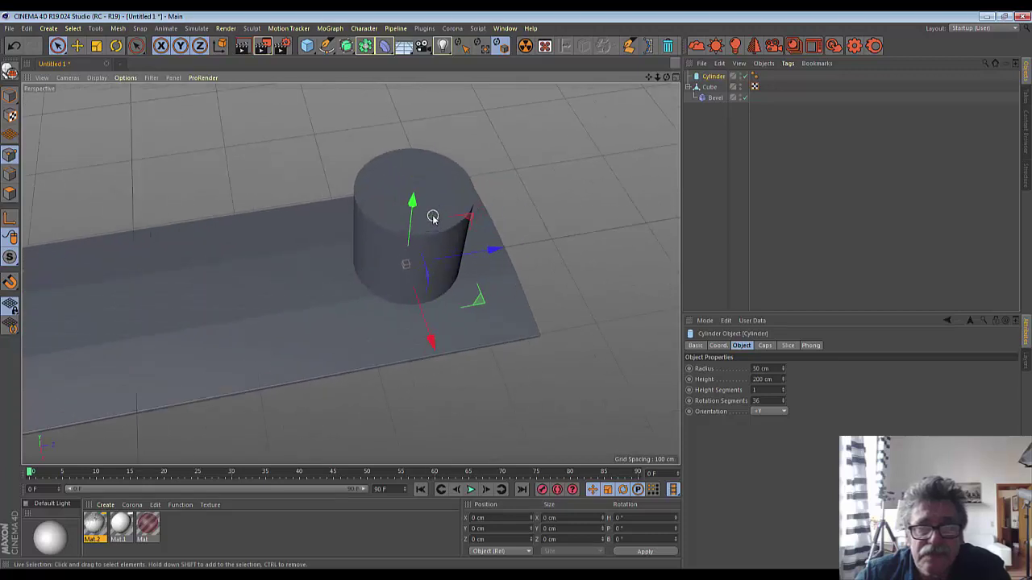
scroll(433, 216, "up", 2)
scroll(432, 217, "down", 1)
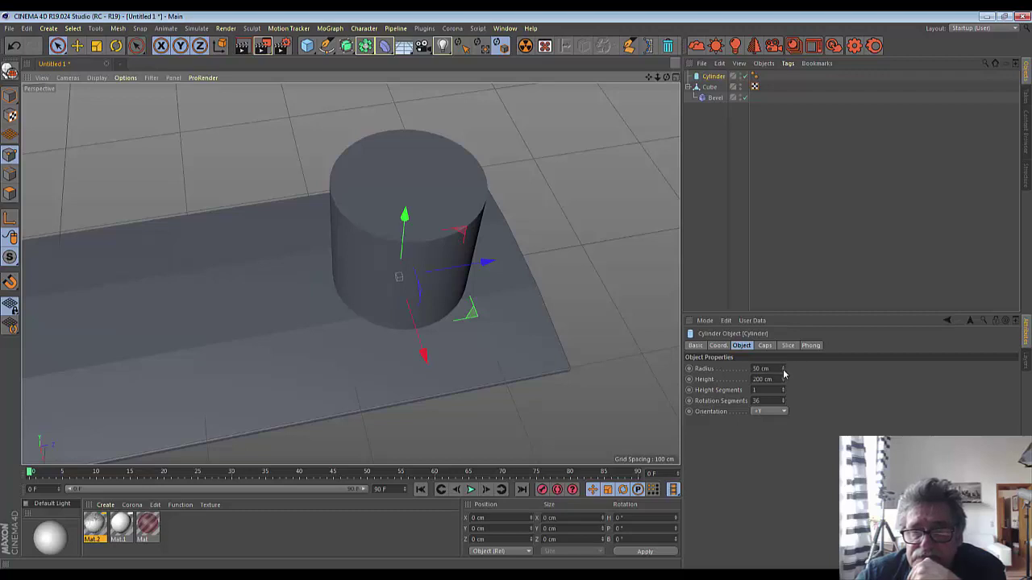
- Shrink the cylinder's radius to 14 cm, working in the maximized Top view
mouse_move(783, 373)
left_mouse_down()
mouse_move(783, 419)
mouse_move(782, 407)
left_mouse_up()
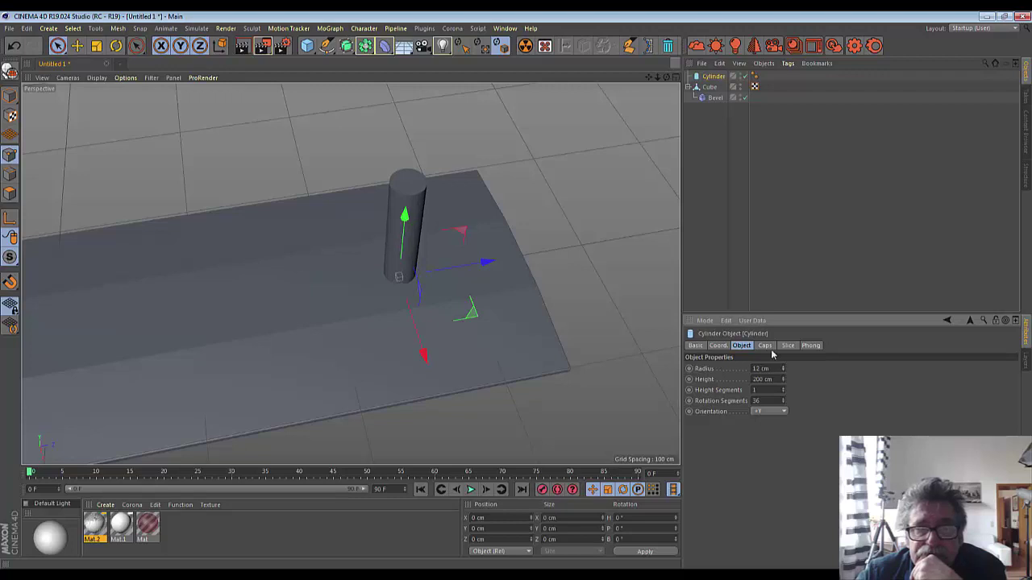
left_click(676, 79)
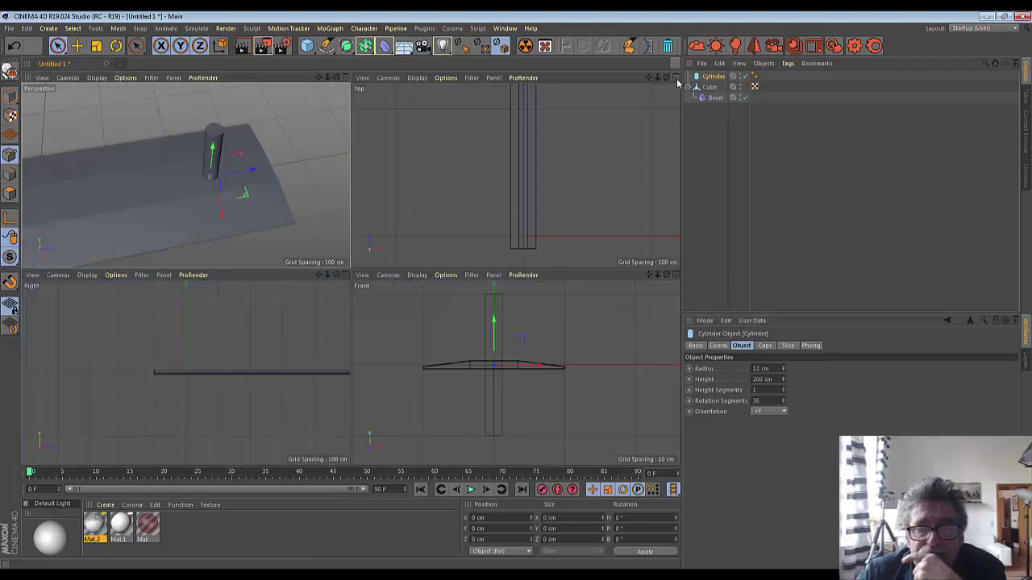
left_click(675, 78)
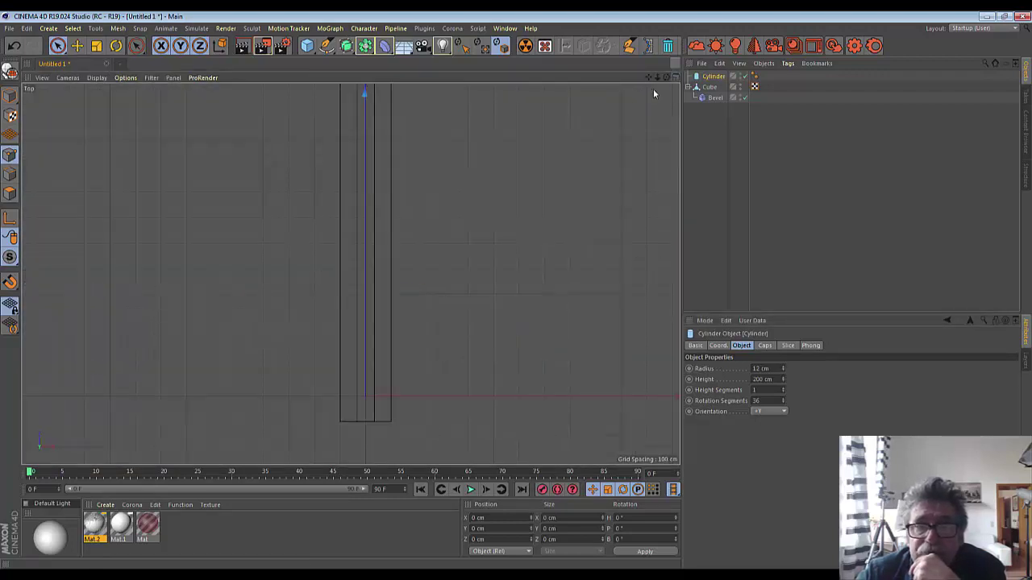
scroll(350, 274, "up", 2)
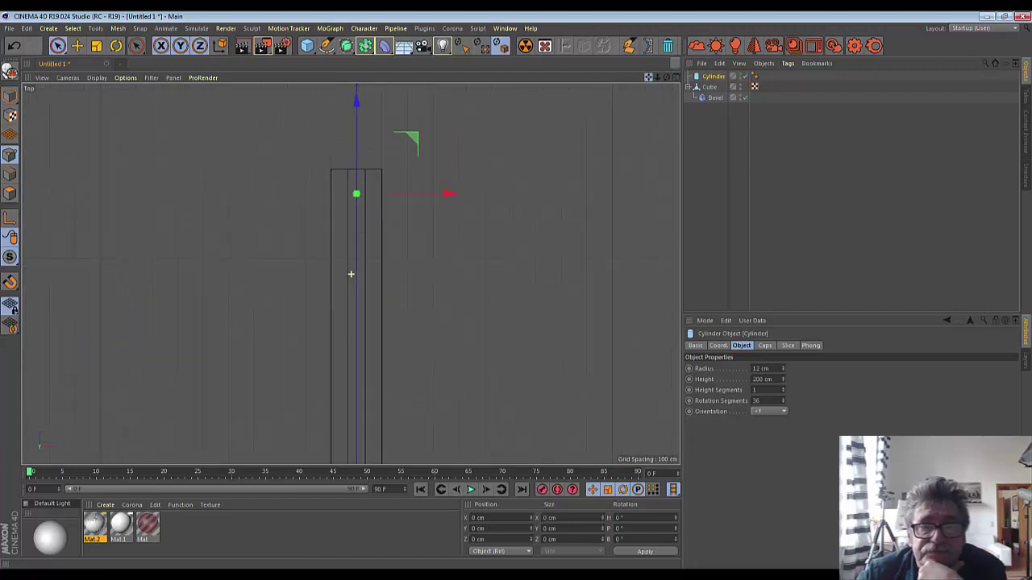
scroll(392, 203, "up", 2)
scroll(369, 204, "up", 2)
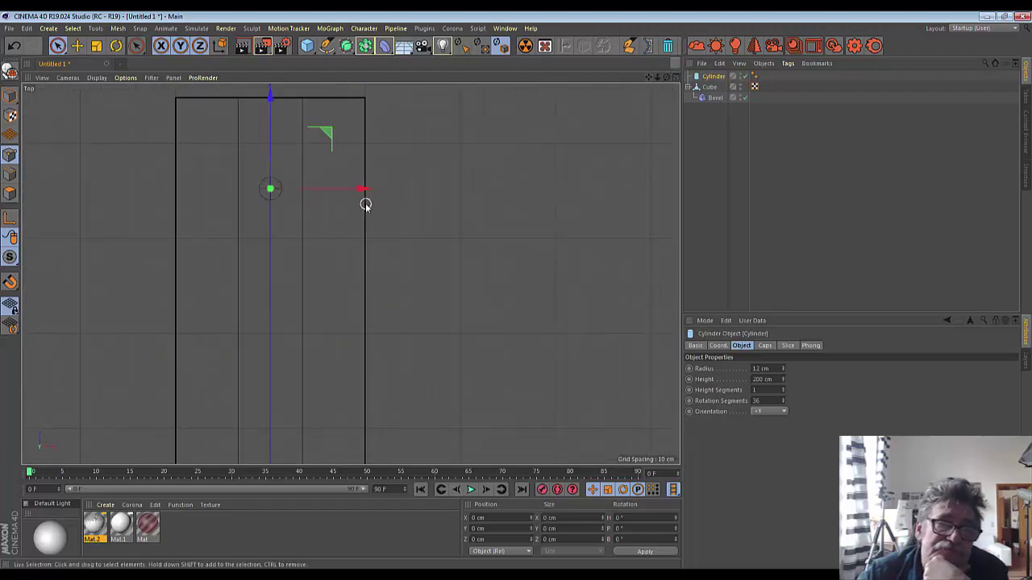
left_click(783, 367)
left_click(783, 367)
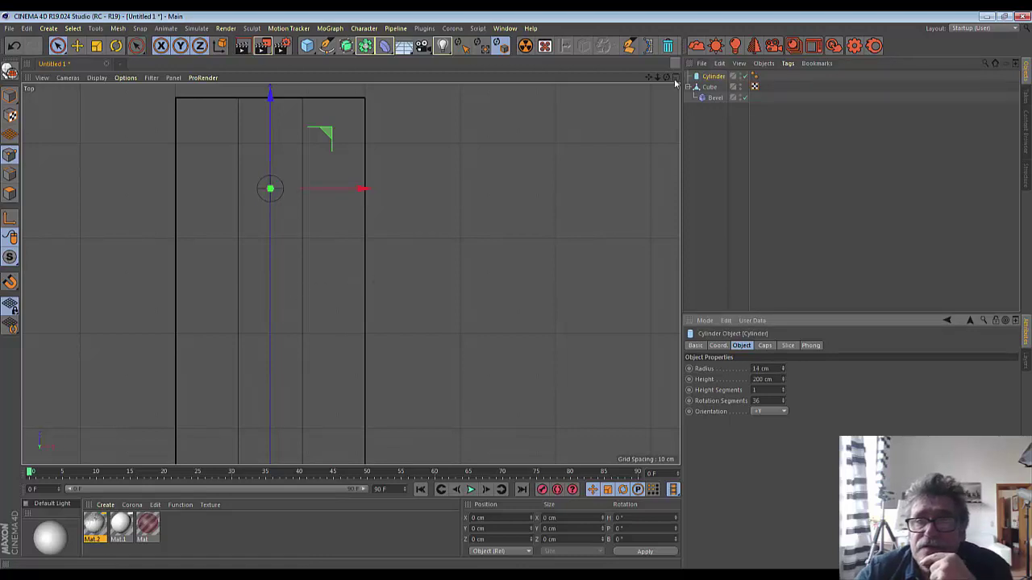
- In the Front view, set the cylinder height to 32 cm and rotation segments to 48
key("F5")
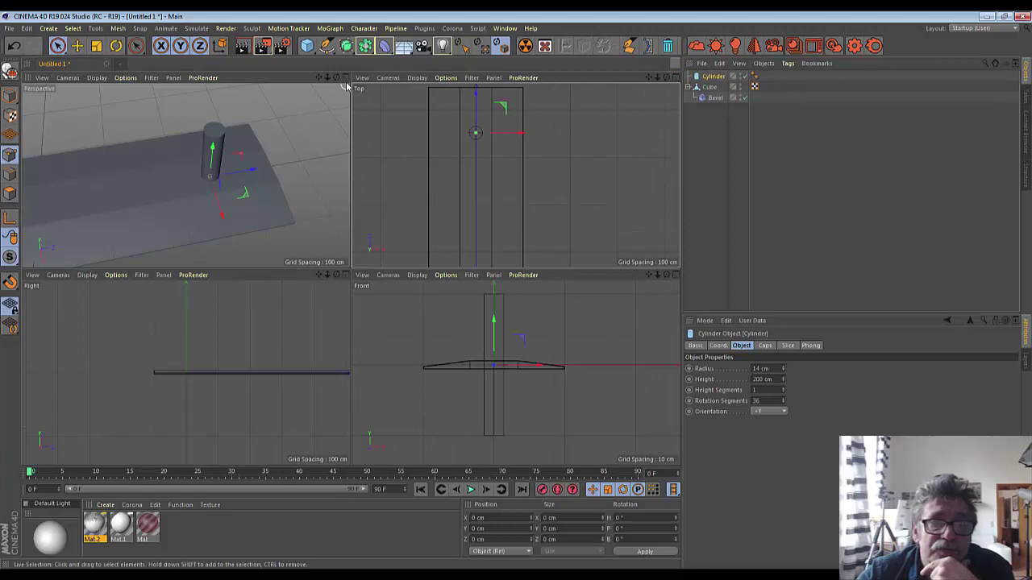
middle_click(350, 91)
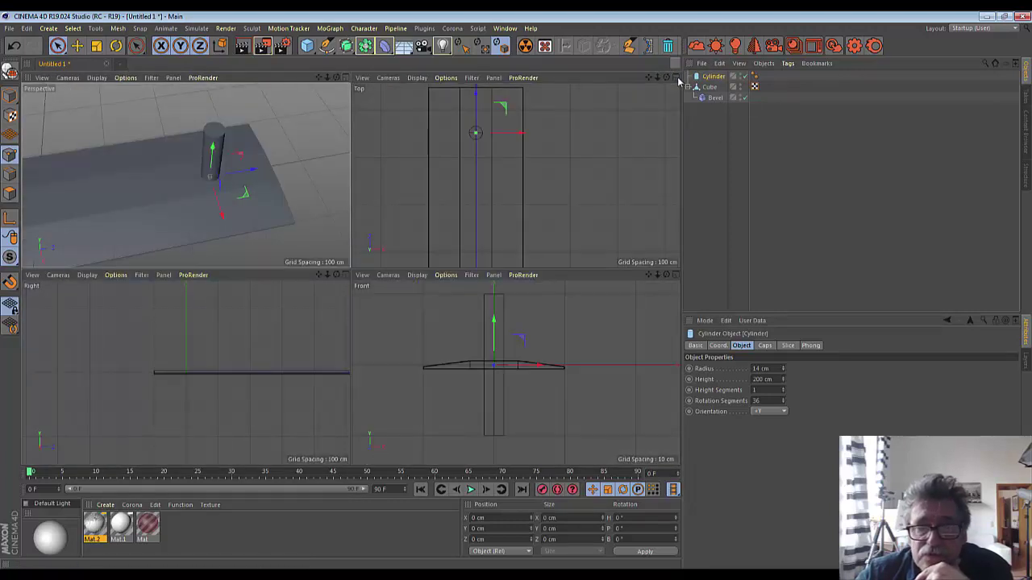
left_click(675, 78)
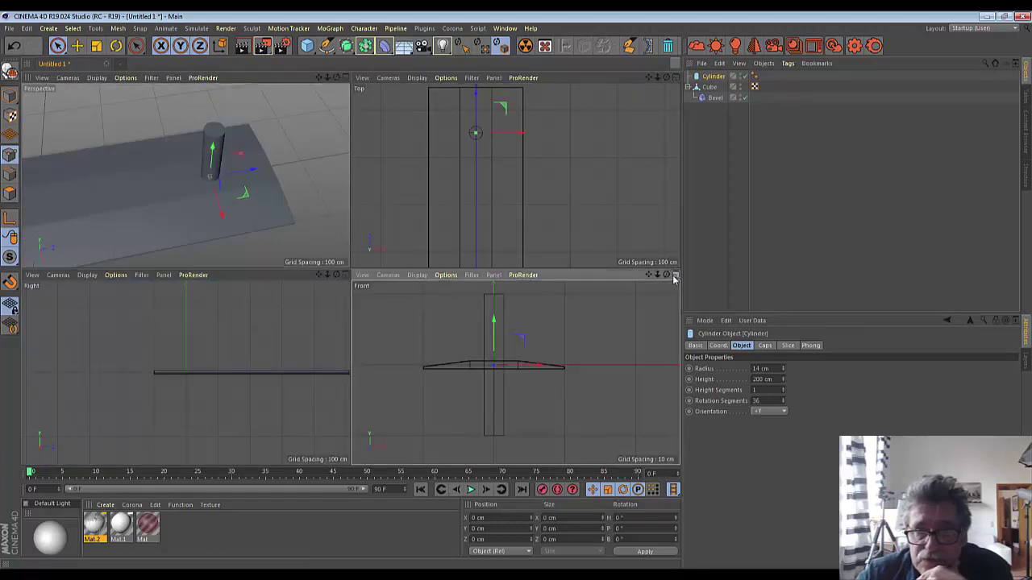
left_click(675, 275)
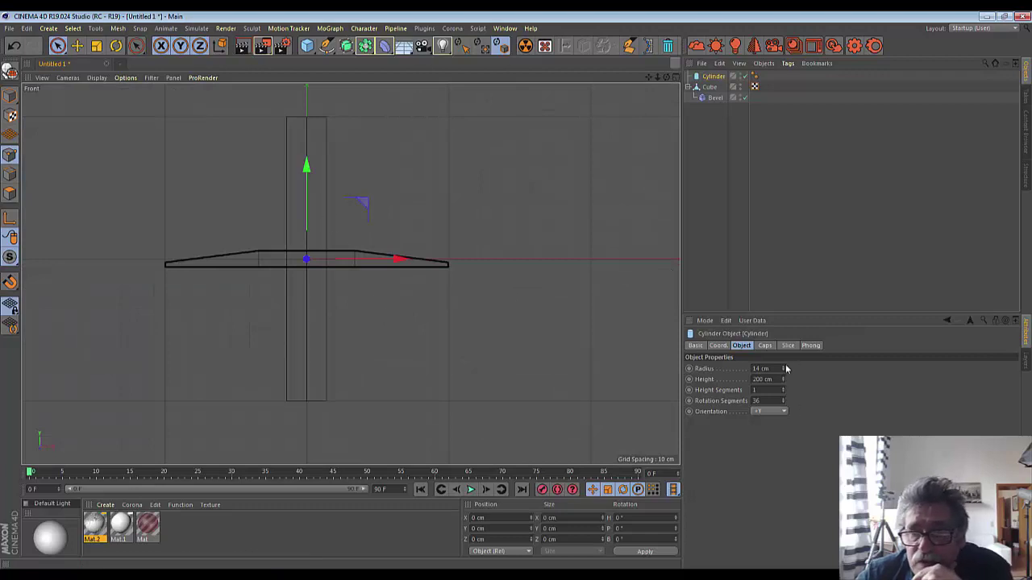
left_click_drag(783, 379, 783, 392)
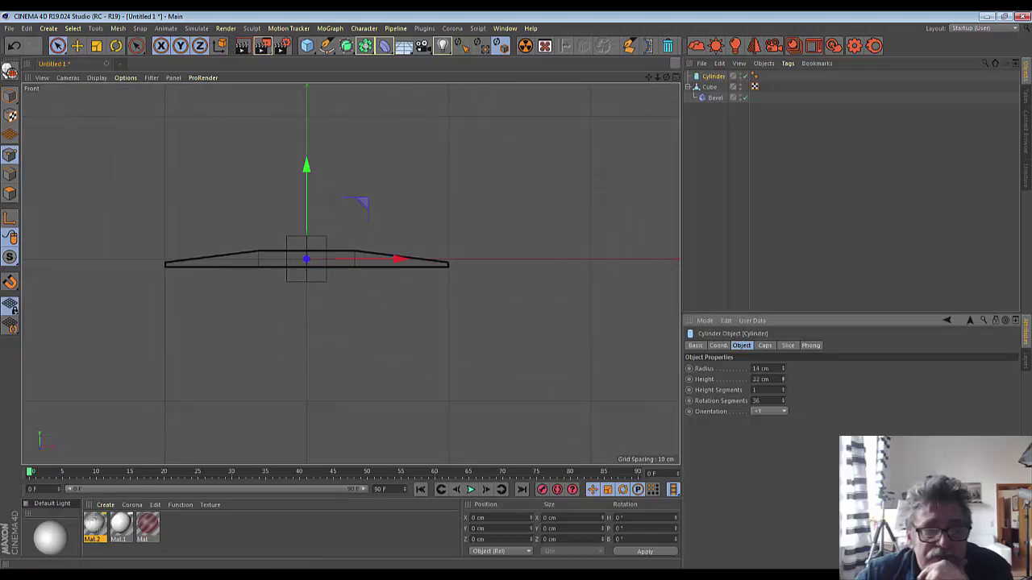
scroll(295, 318, "up", 3)
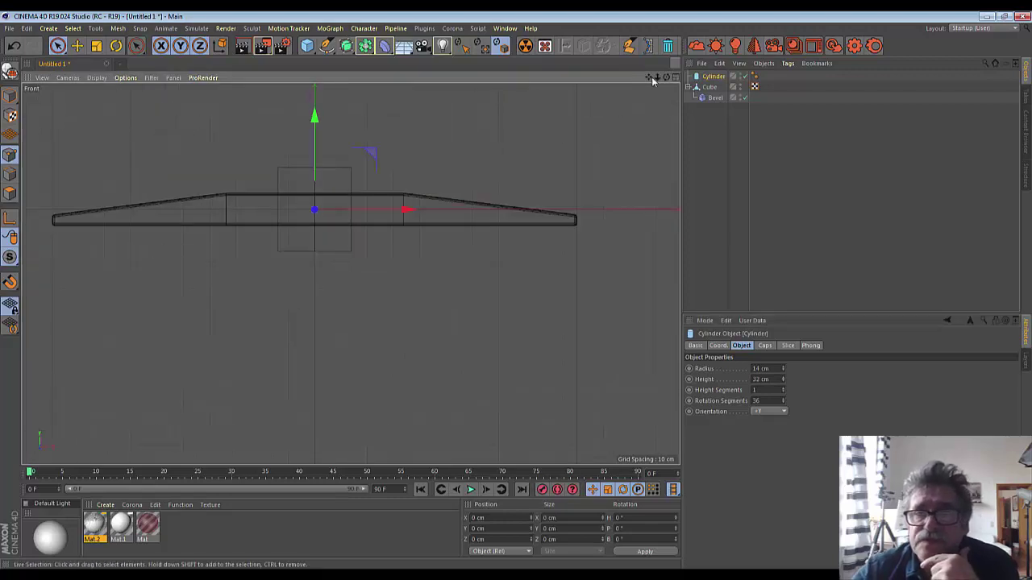
left_click_drag(652, 78, 670, 166)
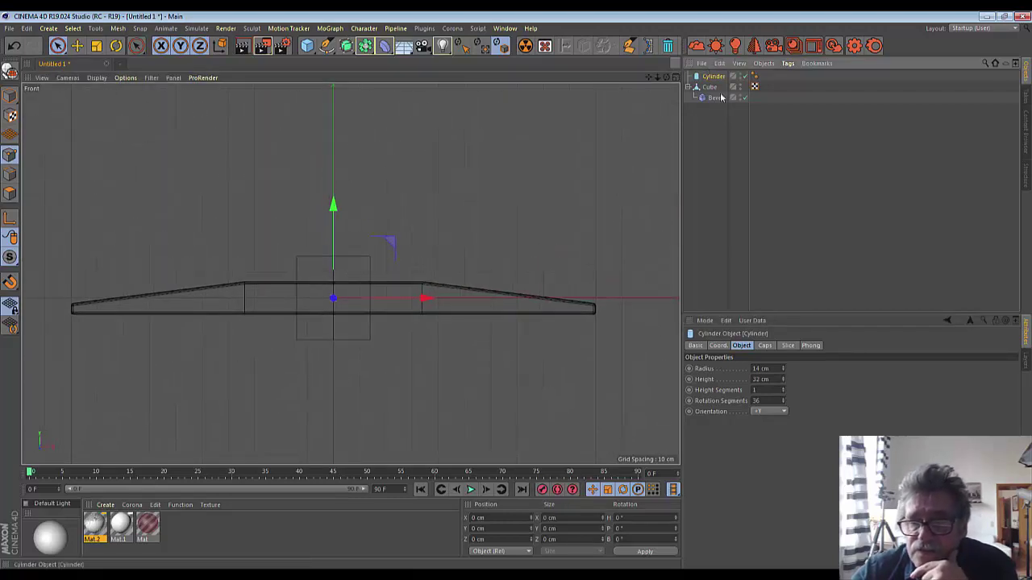
left_click(783, 401)
left_click(783, 400)
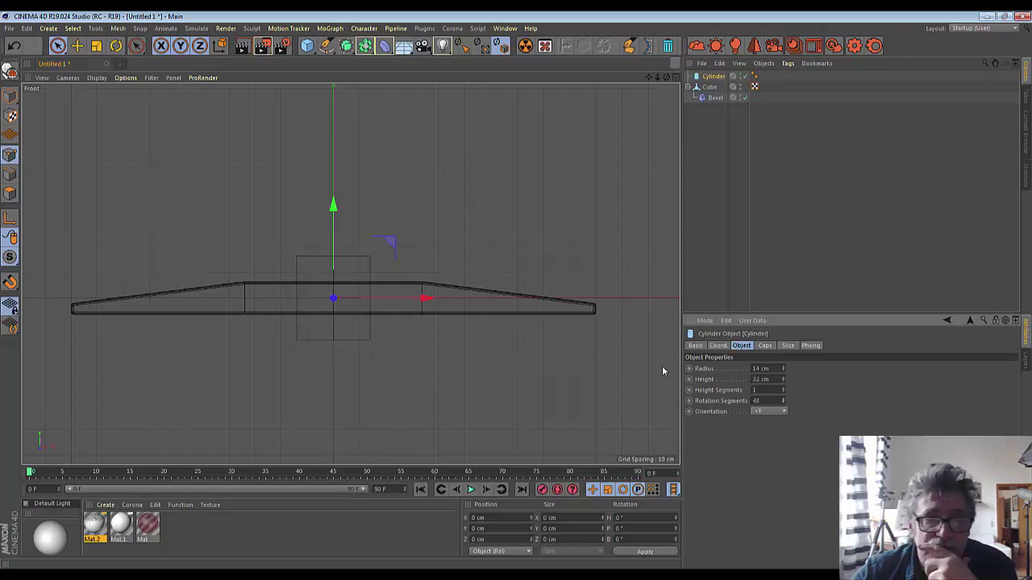
- Make the cylinder an editable polygon object and switch to Polygon mode
left_click(10, 175)
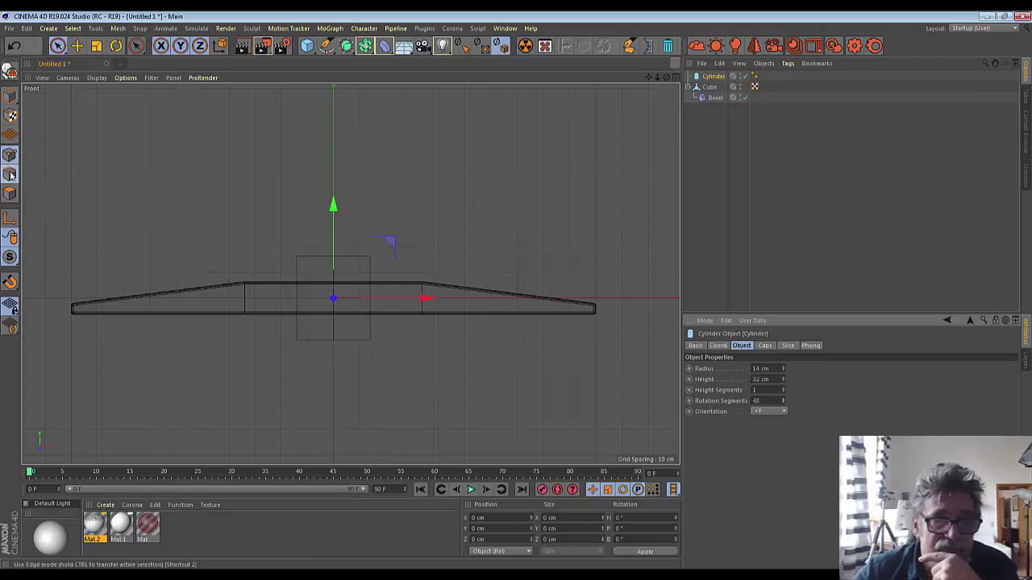
left_click(10, 71)
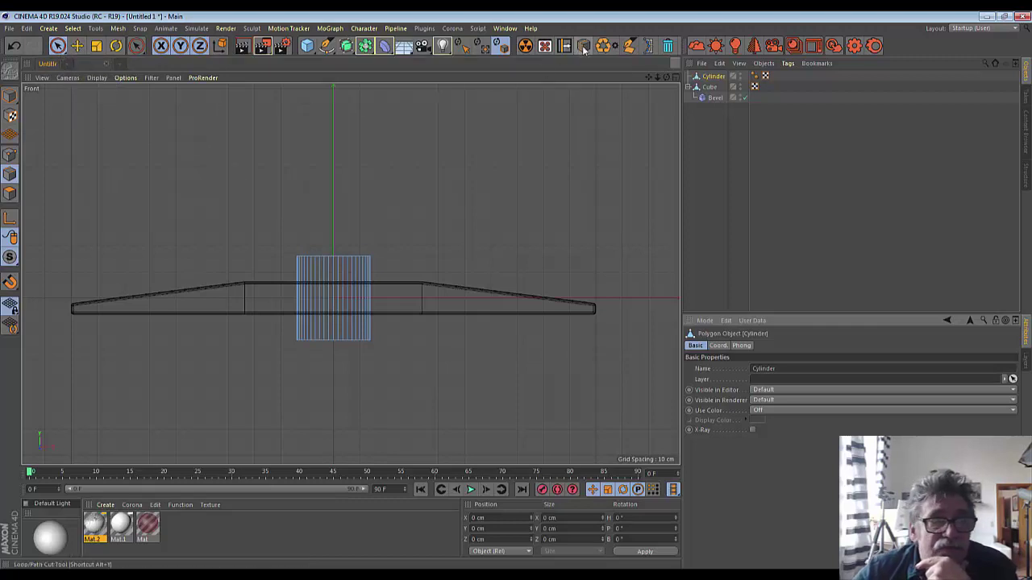
left_click(10, 193)
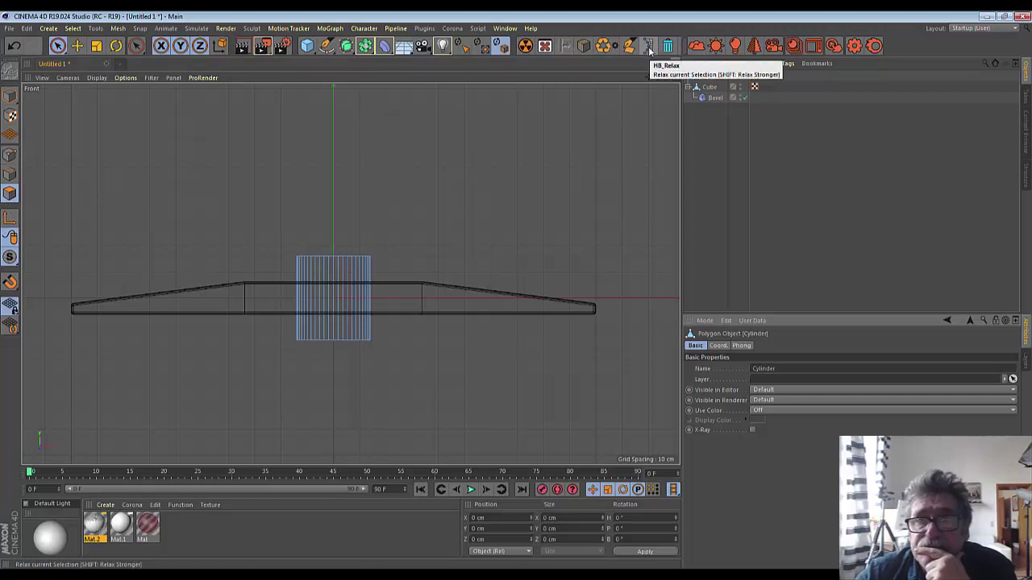
- Cut two horizontal edge loops into the cylinder with Loop/Path Cut
left_click(583, 45)
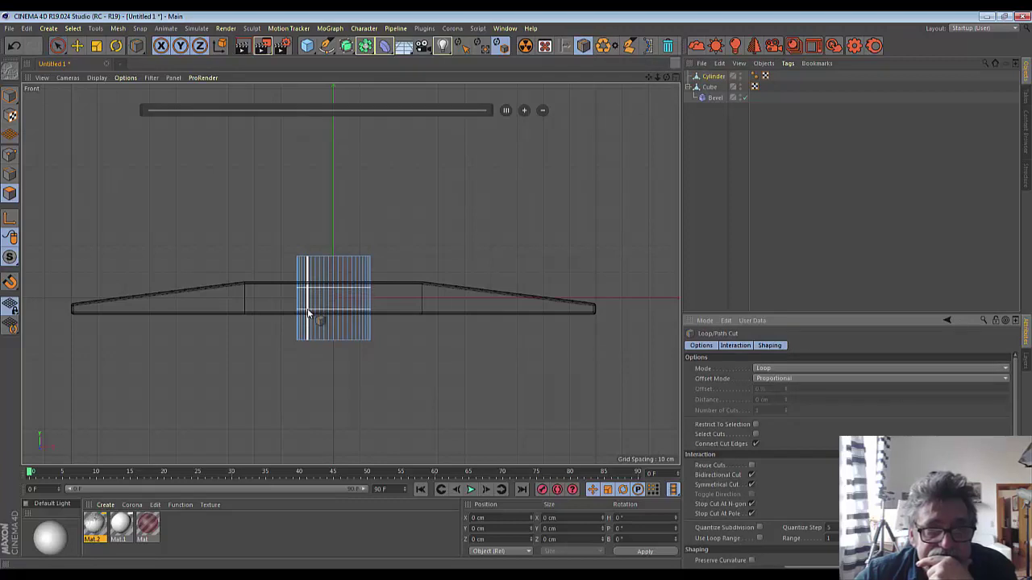
left_click(307, 312)
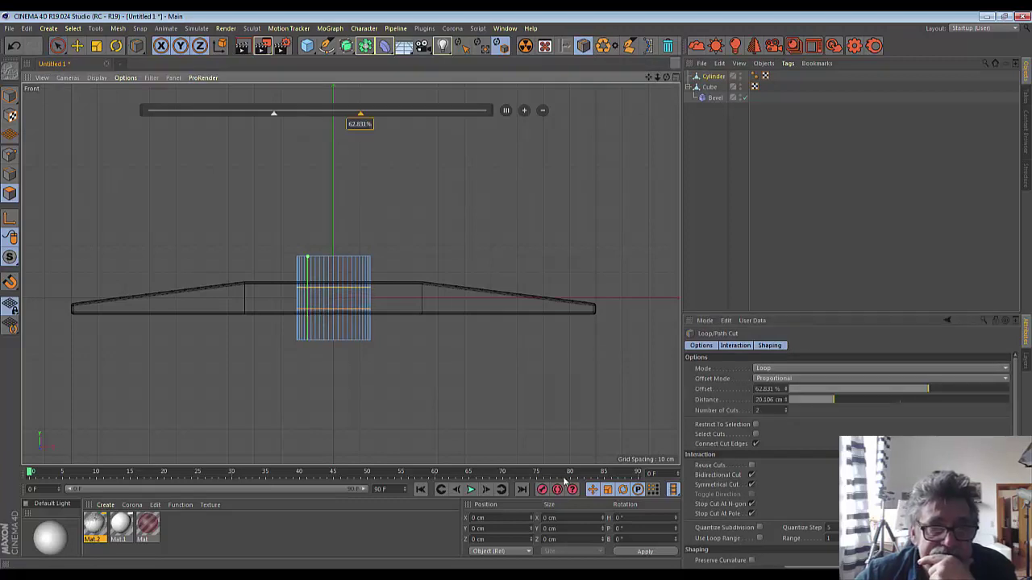
scroll(306, 414, "up", 3)
scroll(305, 414, "up", 1)
scroll(306, 414, "down", 2)
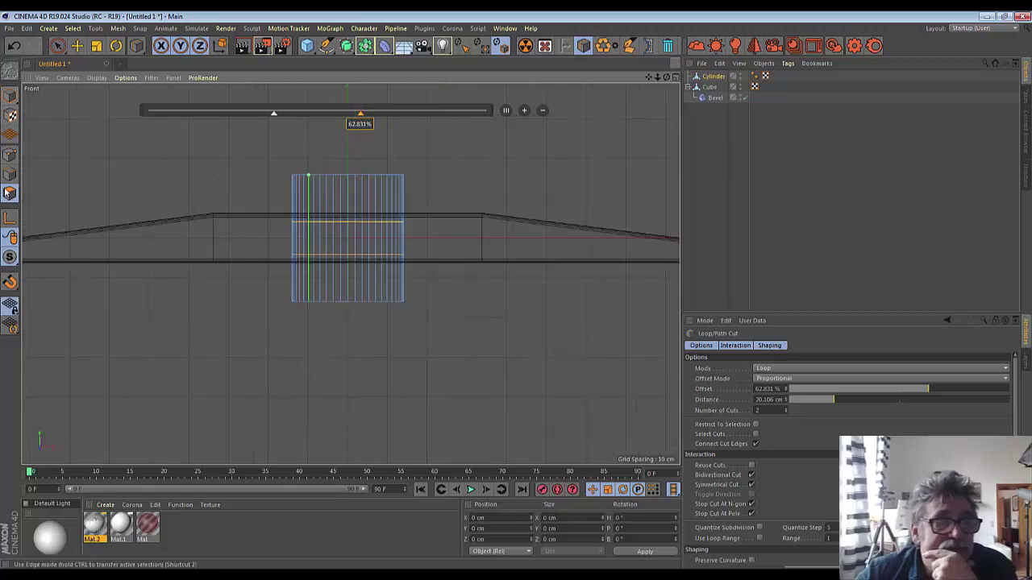
- Switch to Point mode and live-select the cylinder's end rows of points
left_click(10, 157)
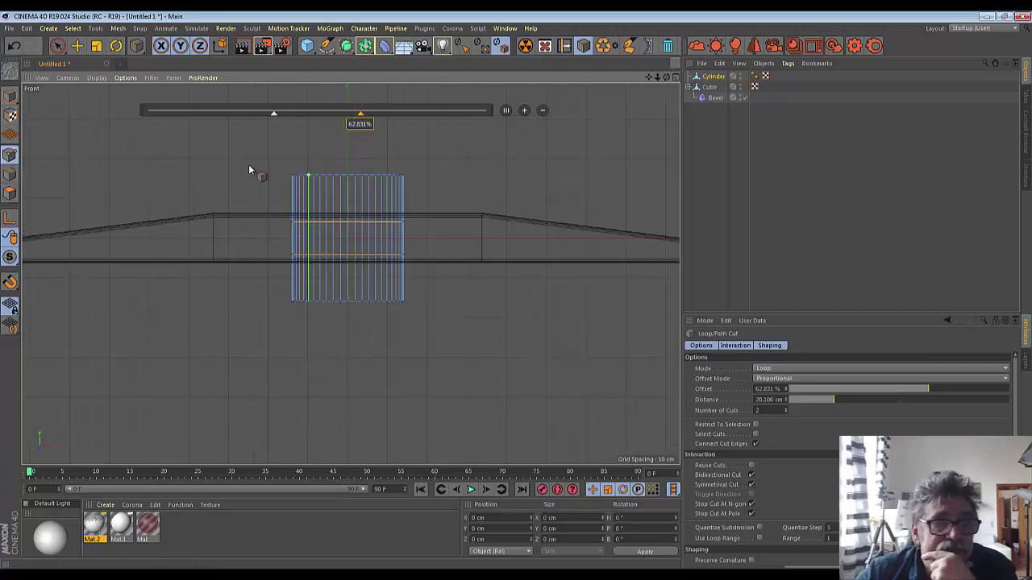
mouse_move(58, 48)
left_mouse_down()
mouse_move(81, 70)
mouse_move(88, 60)
left_mouse_up()
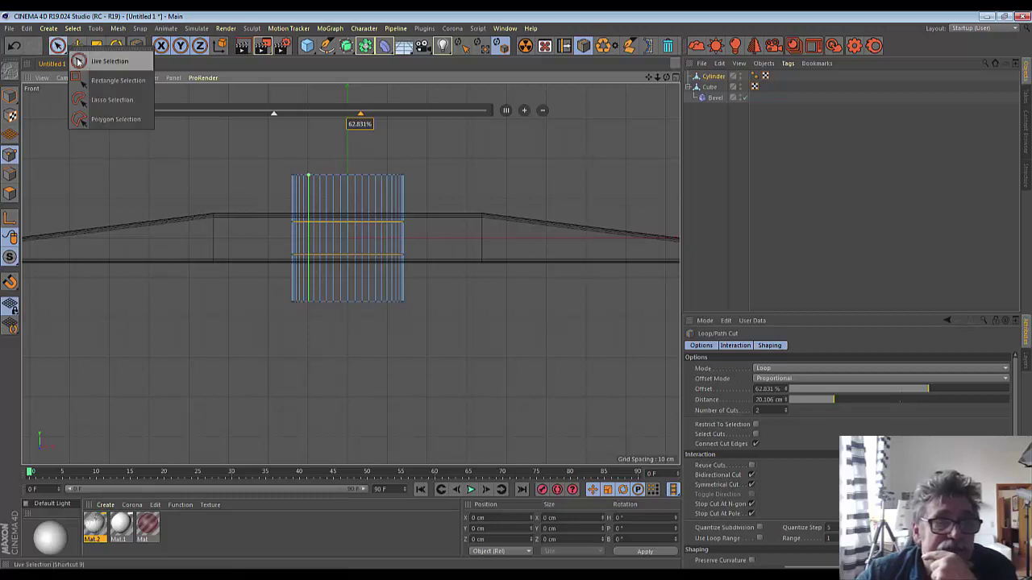
left_click_drag(278, 177, 389, 177)
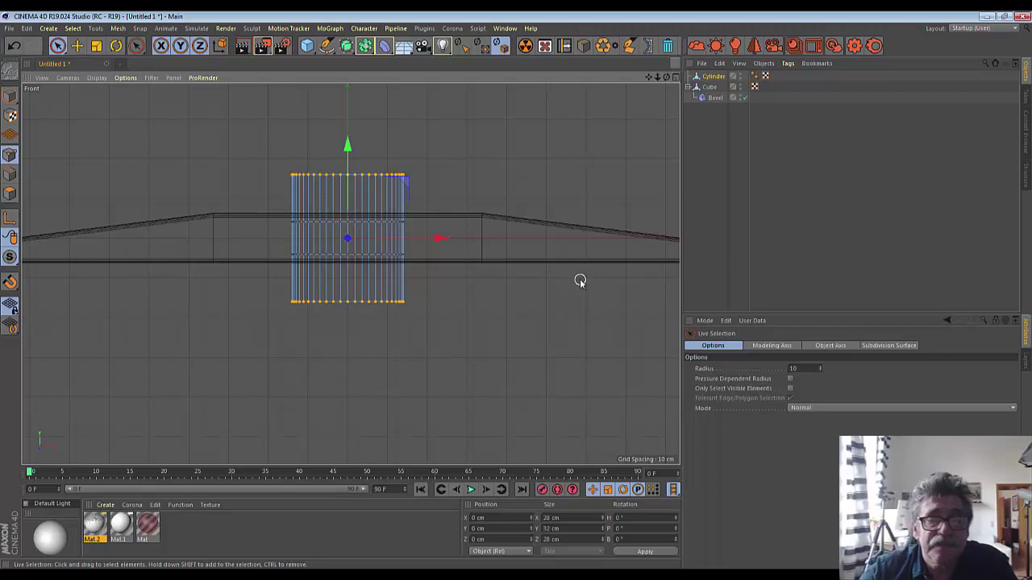
- Select the two inner loop rows of points and stretch them apart vertically
left_click_drag(418, 228, 272, 227)
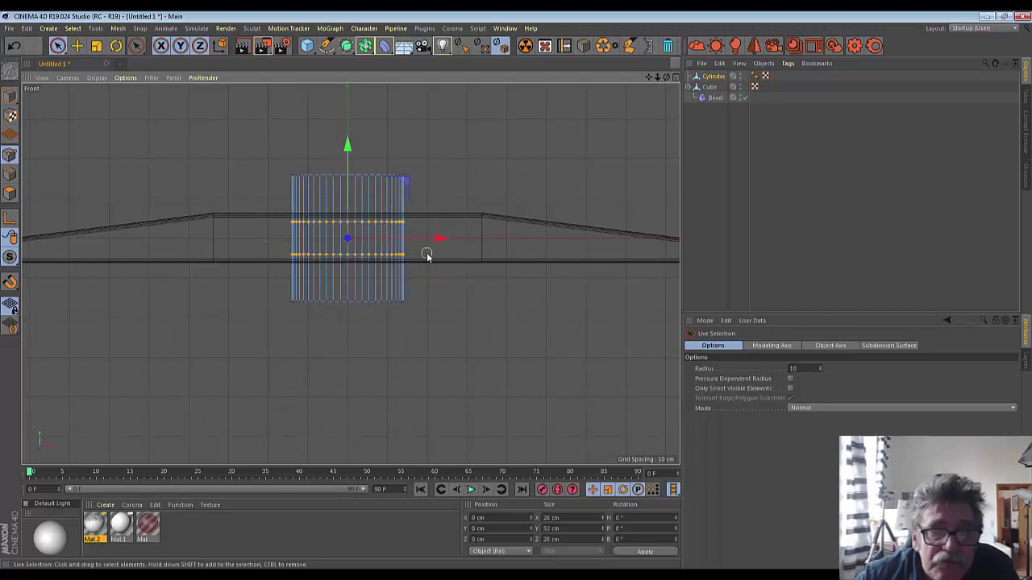
left_click(96, 47)
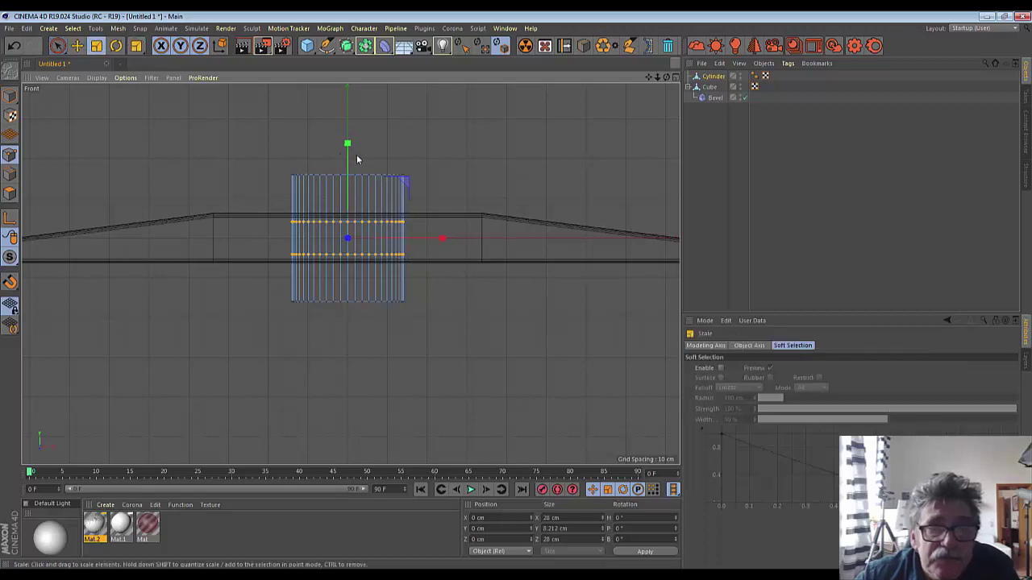
left_click_drag(349, 143, 352, 131)
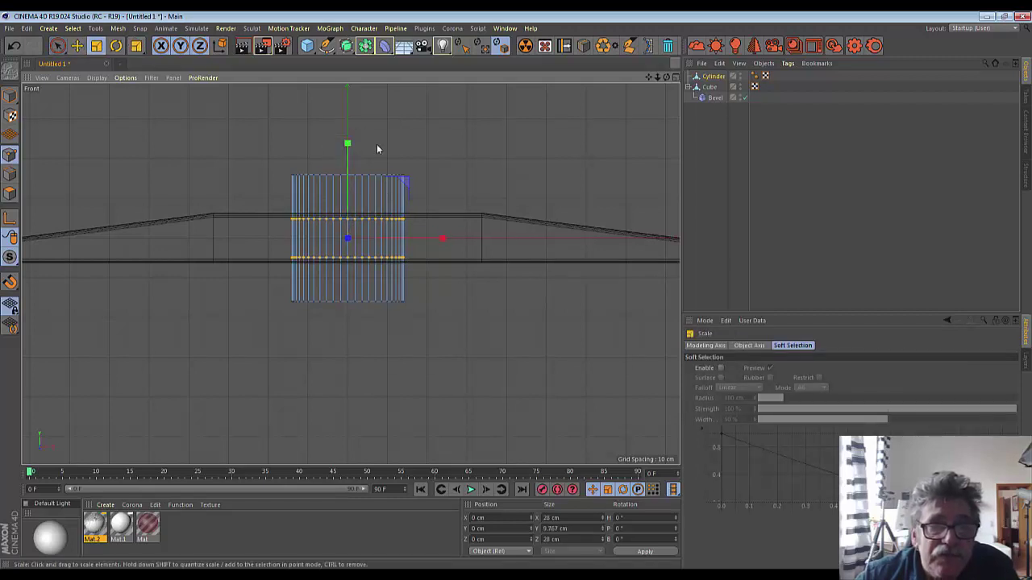
left_click(57, 45)
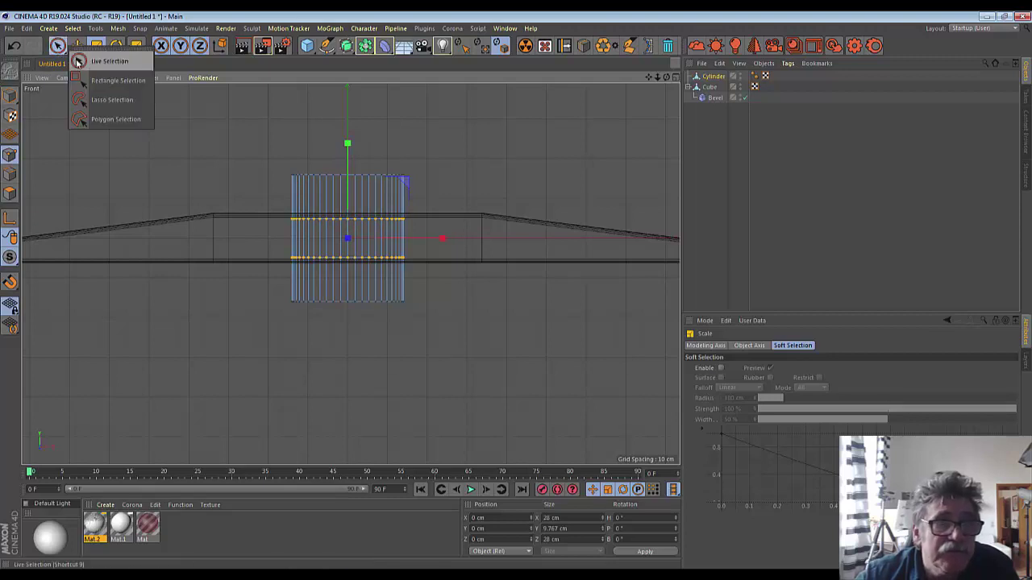
left_click(89, 59)
- Select the top and bottom point rows and scale them outward to about 245%
left_click_drag(284, 174, 403, 179)
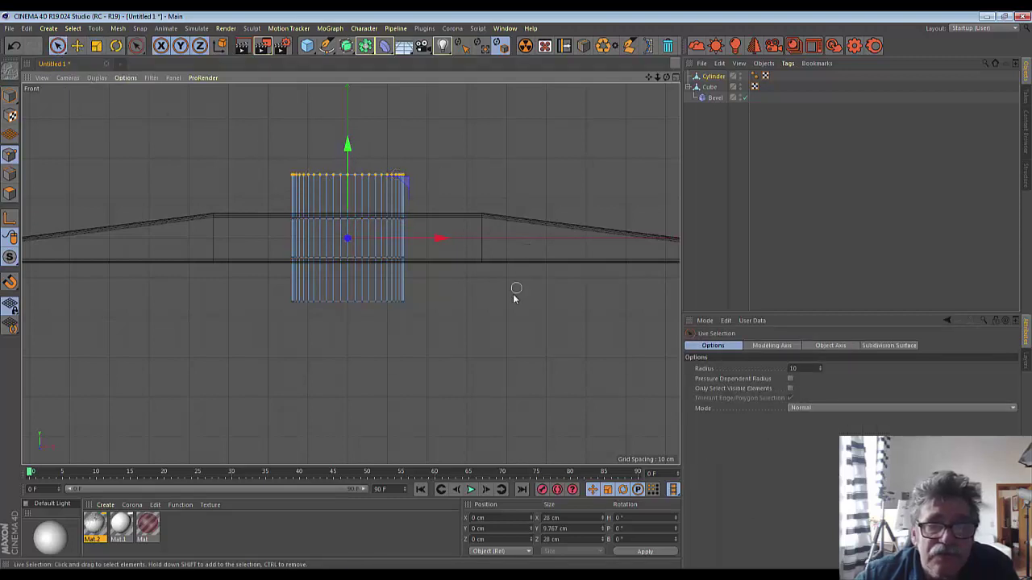
left_click(96, 46)
left_click_drag(441, 147, 846, 201)
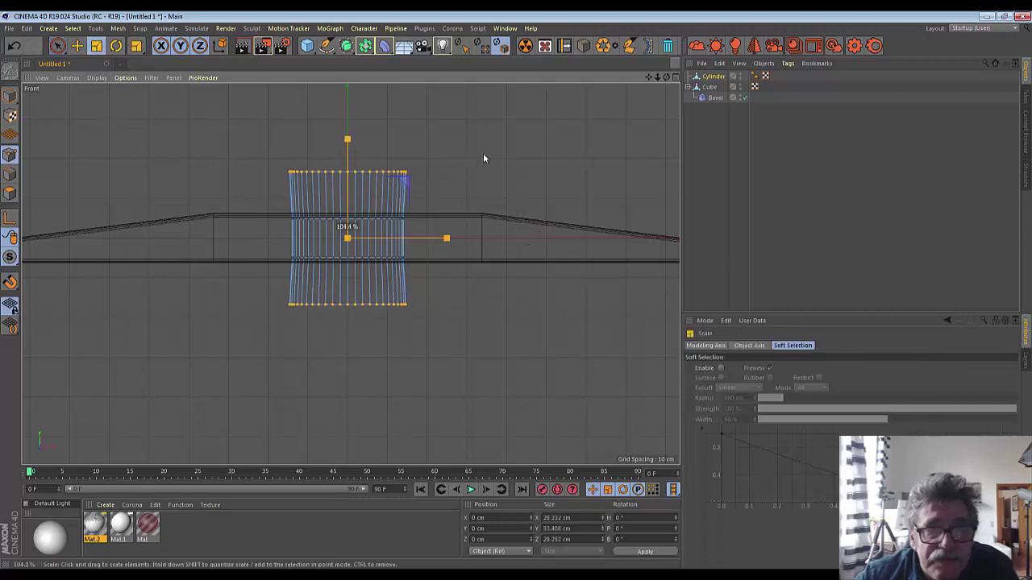
left_click_drag(511, 238, 581, 237)
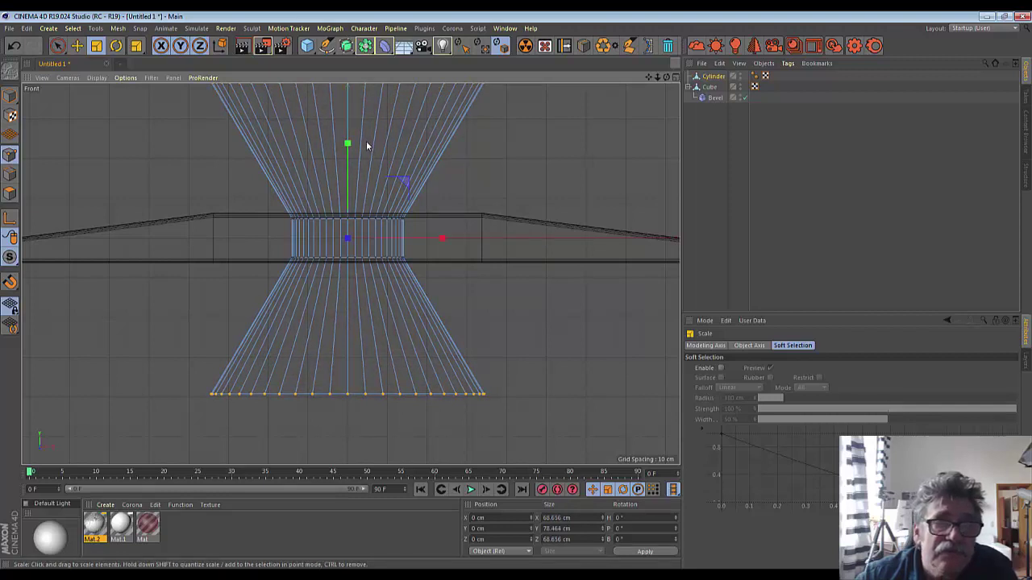
- Collapse the Cube's children and select the Cube ruler strip in the Object Manager
left_click(711, 76)
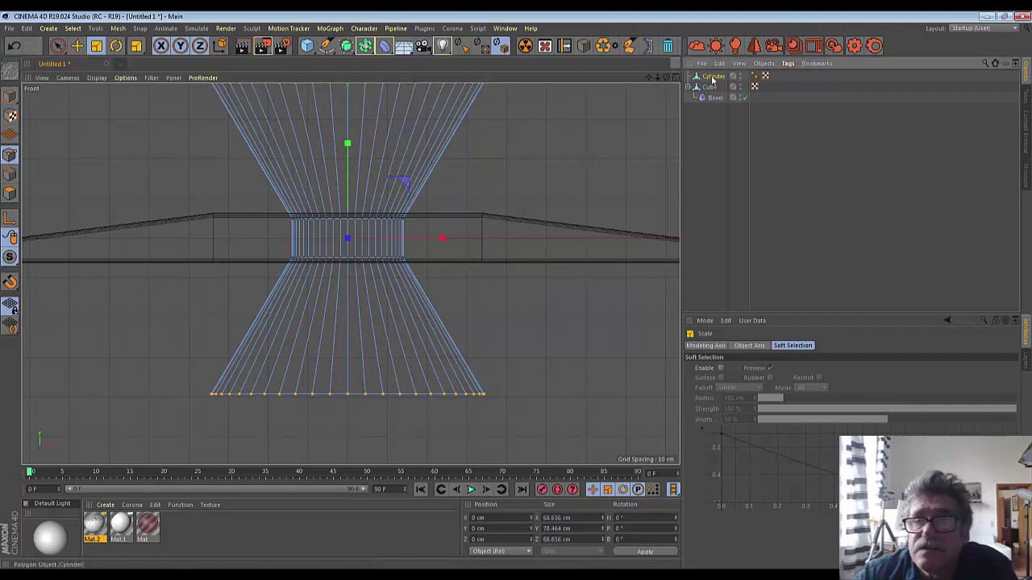
left_click(687, 86)
left_click(710, 86)
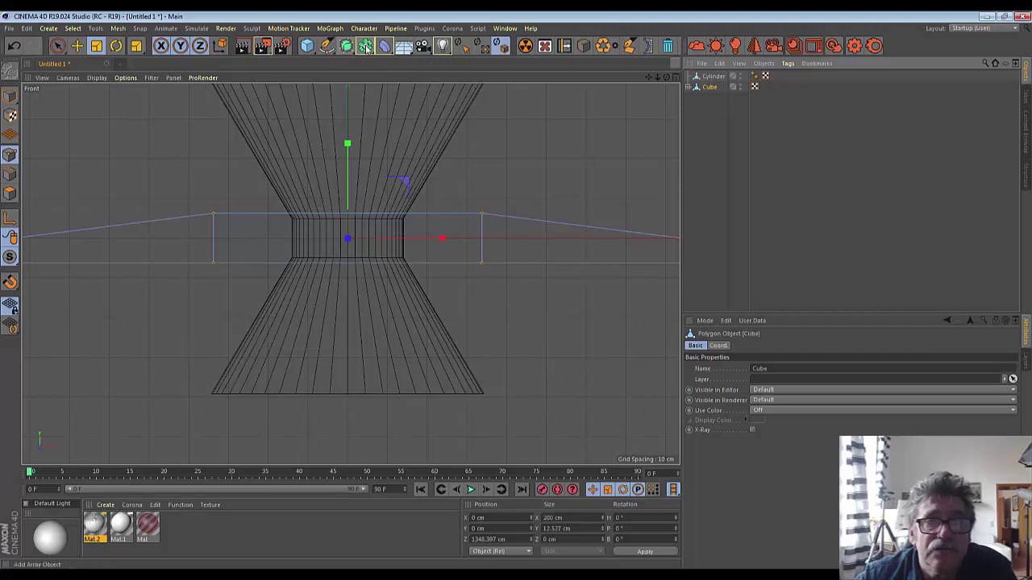
- Create a Boole object with the Cube and Cylinder nested under it
left_click_drag(367, 47, 564, 71)
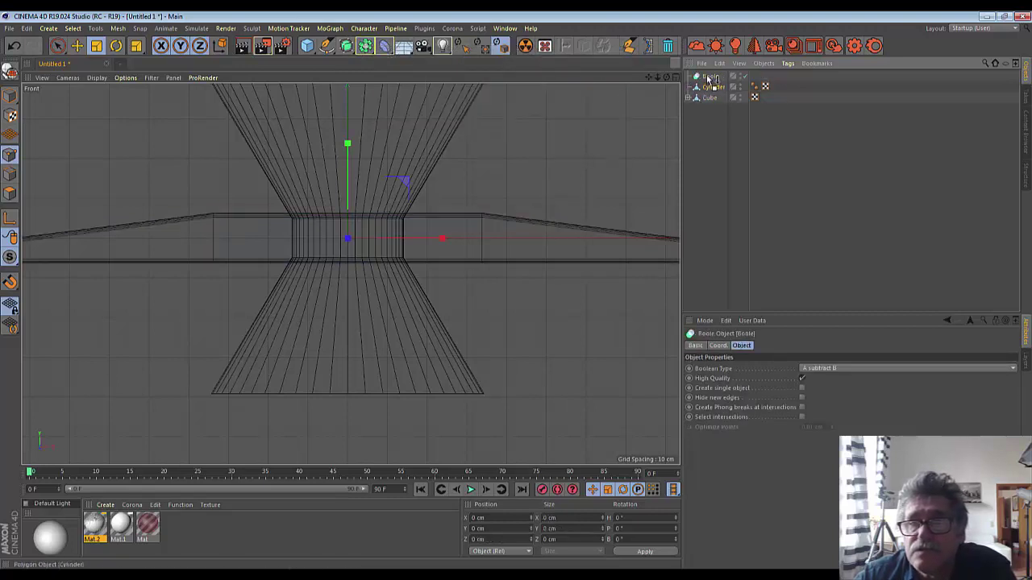
left_click_drag(710, 79, 712, 85)
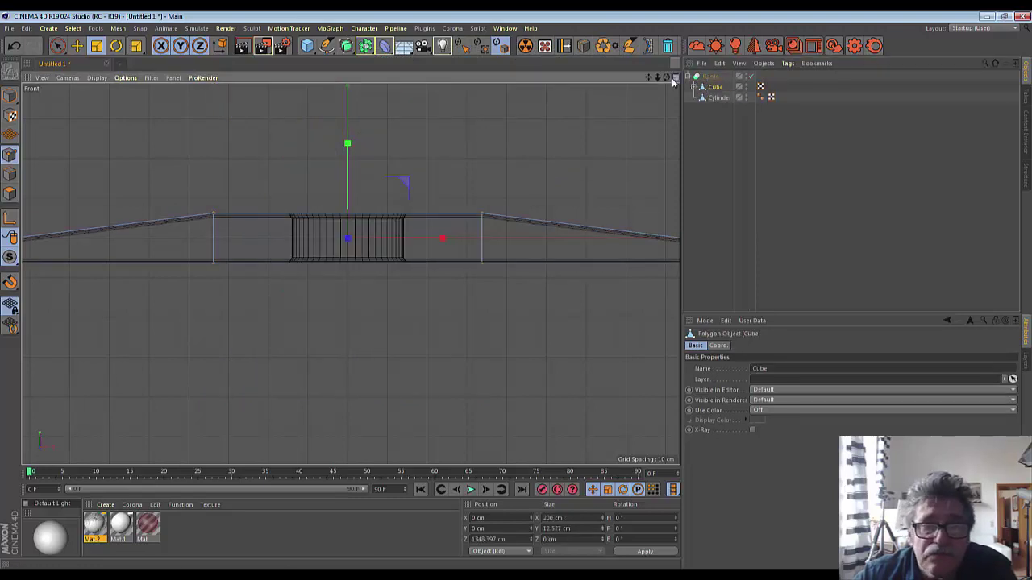
left_click(674, 79)
left_click(345, 77)
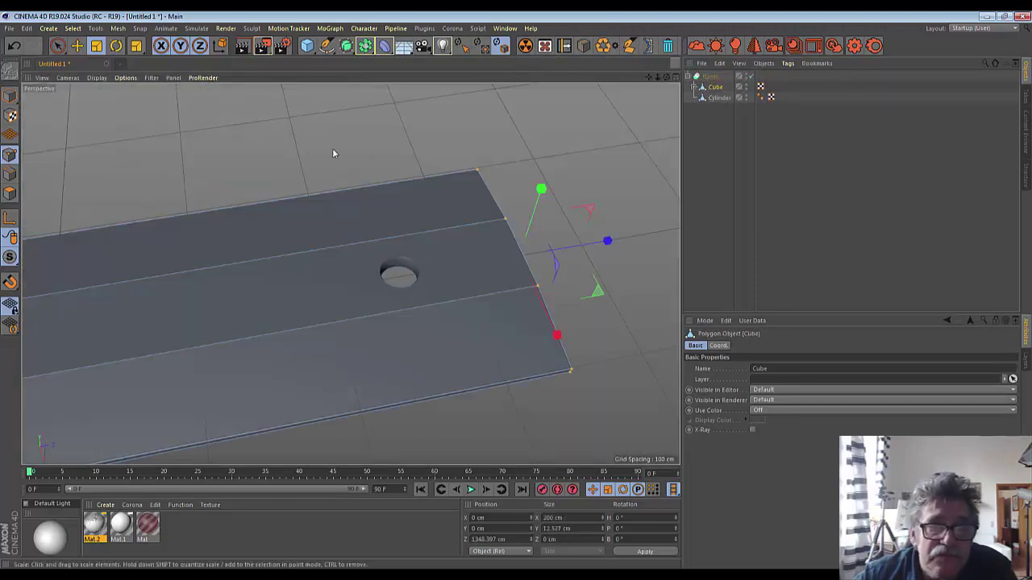
- Select the Boole and inspect the cut hole in the maximized Perspective view
scroll(317, 207, "up", 2)
scroll(317, 209, "up", 2)
scroll(317, 209, "up", 2)
scroll(317, 210, "up", 2)
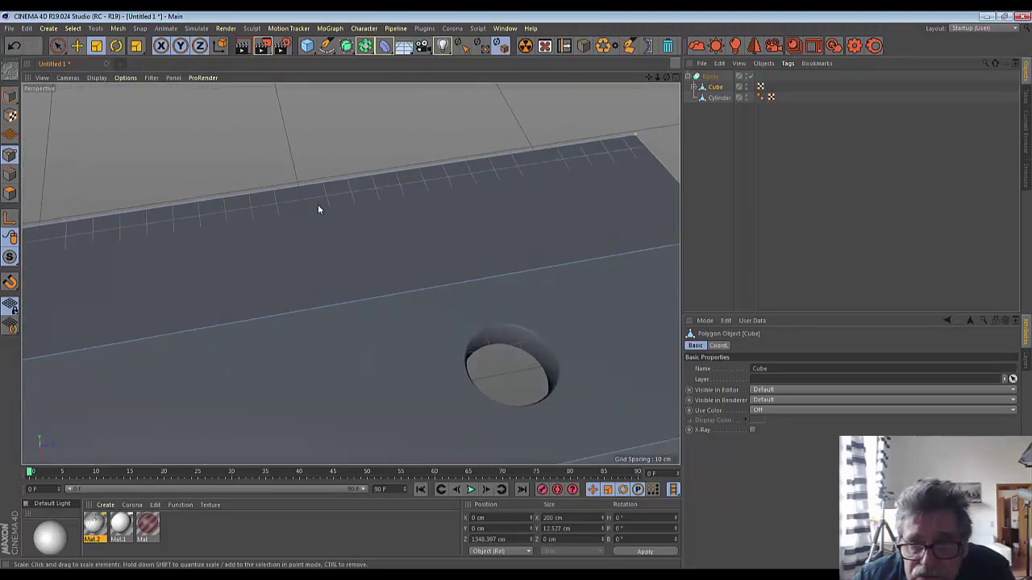
scroll(318, 209, "down", 5)
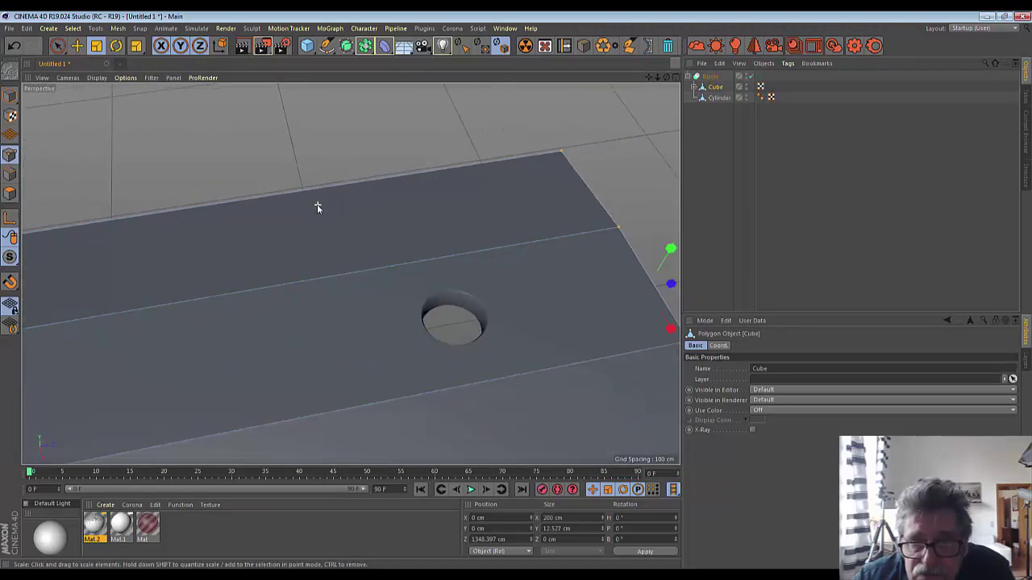
left_click(709, 76)
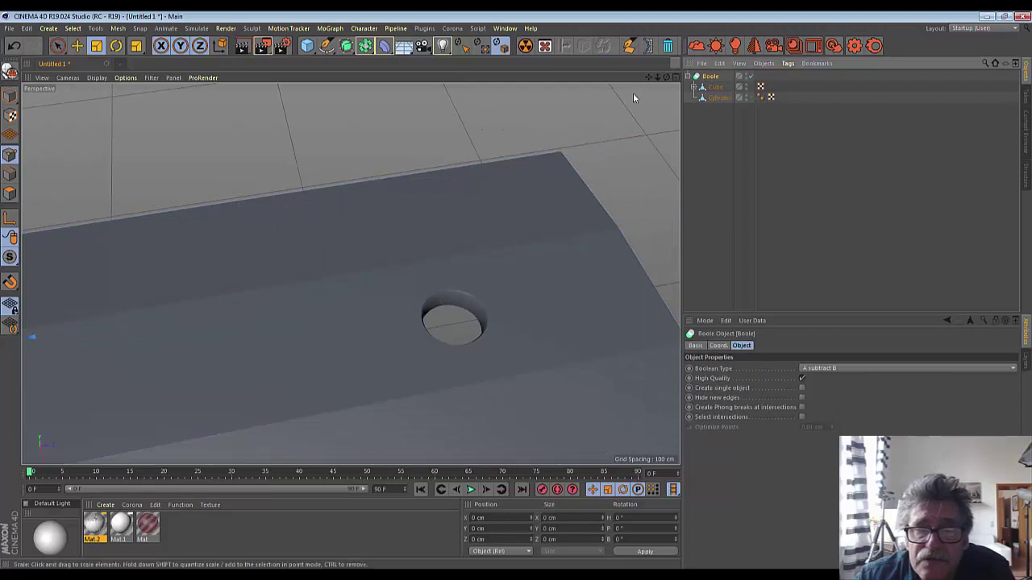
mouse_move(649, 77)
left_mouse_down()
mouse_move(350, 274)
mouse_move(643, 102)
left_mouse_up()
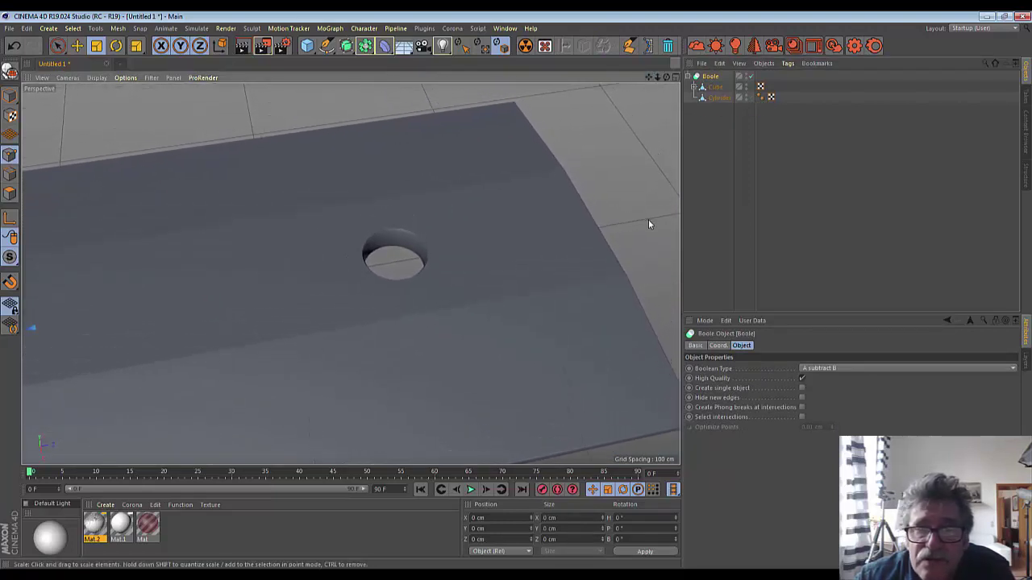
- Check the Cube and Cylinder, then open the Cube's context menu
left_click(709, 88)
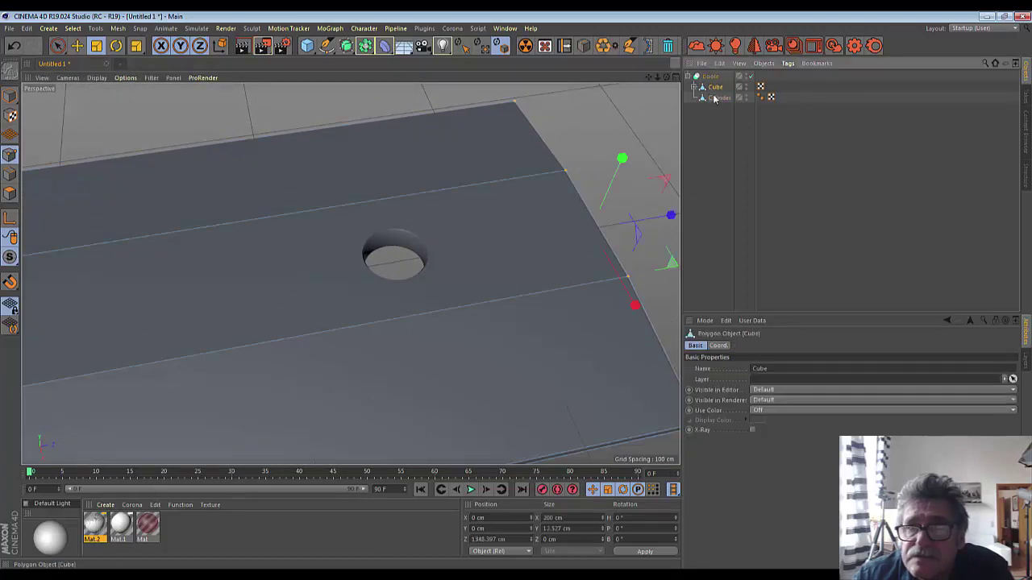
left_click(715, 100)
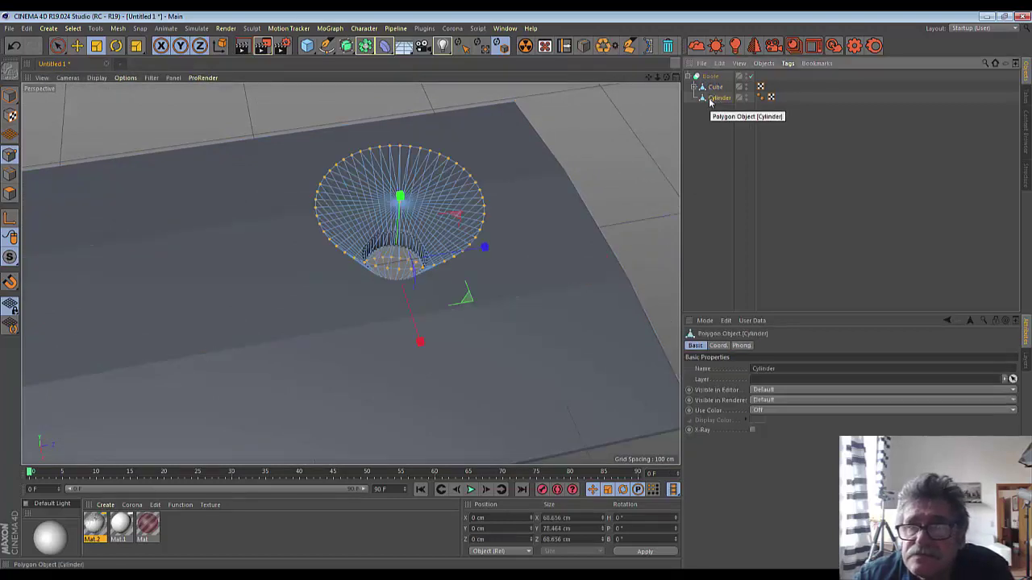
left_click(714, 92)
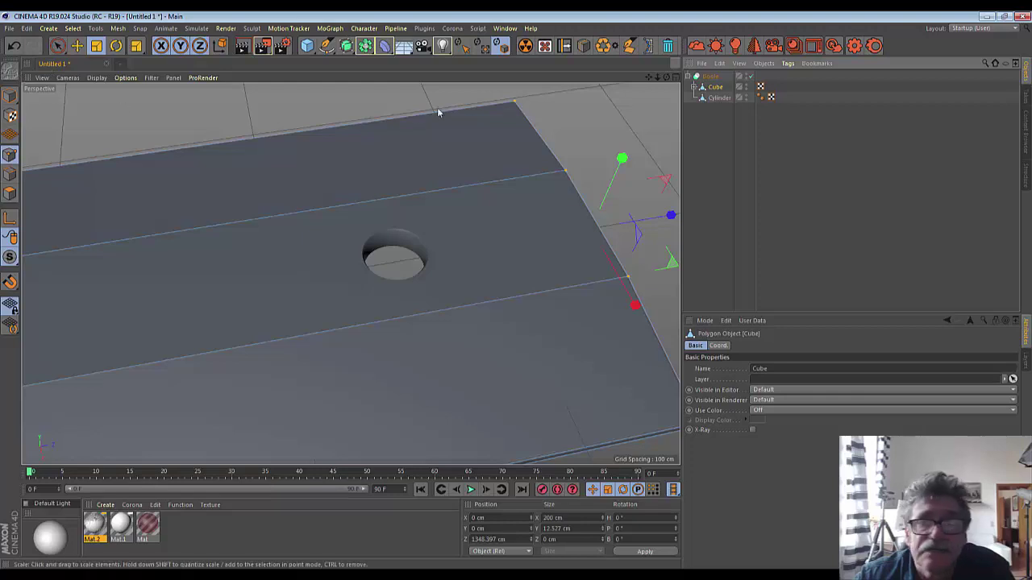
right_click(715, 92)
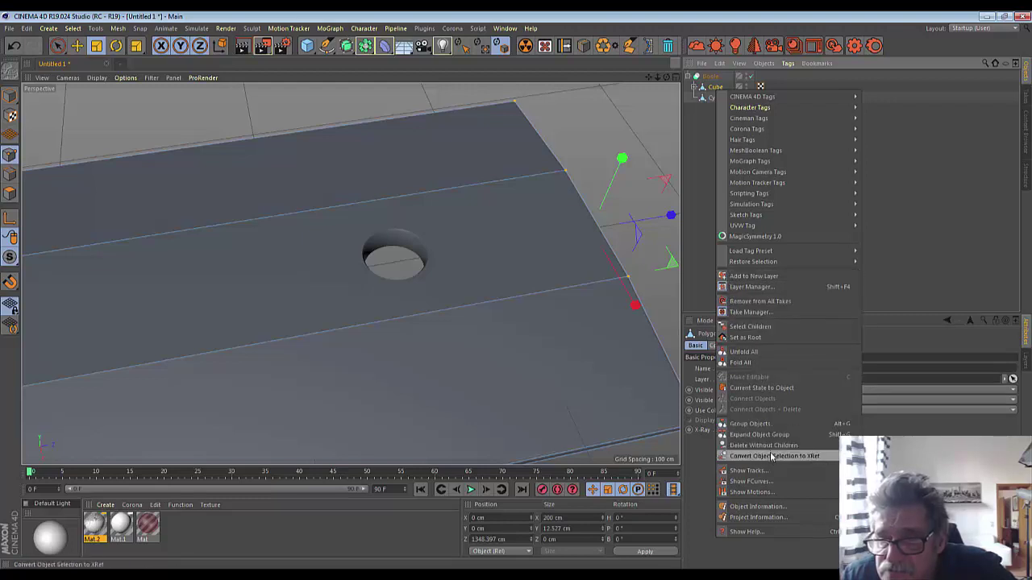
mouse_move(758, 97)
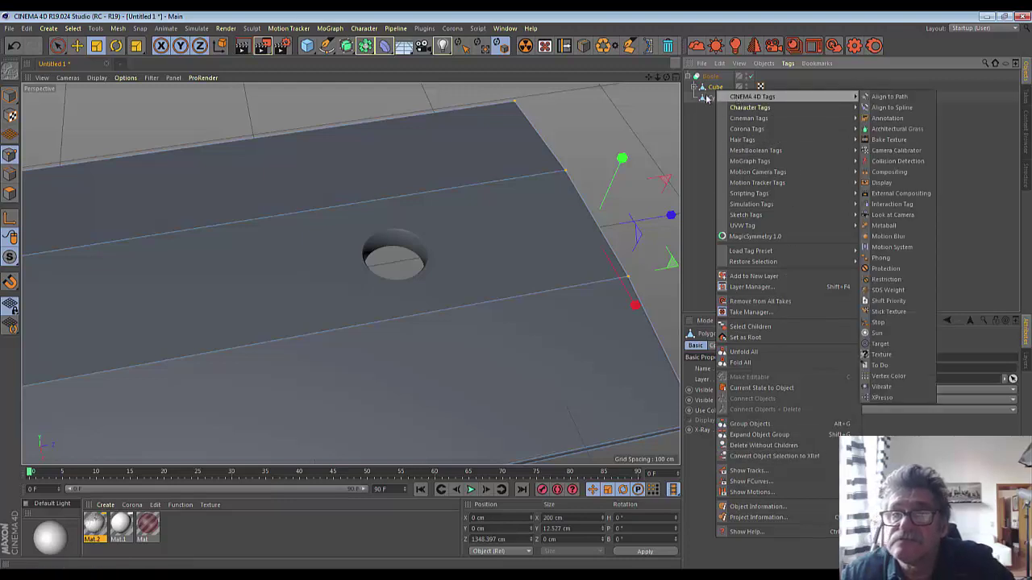
- Connect the Cube and its Bevel child into one polygon object, Cube.1
left_click(697, 89)
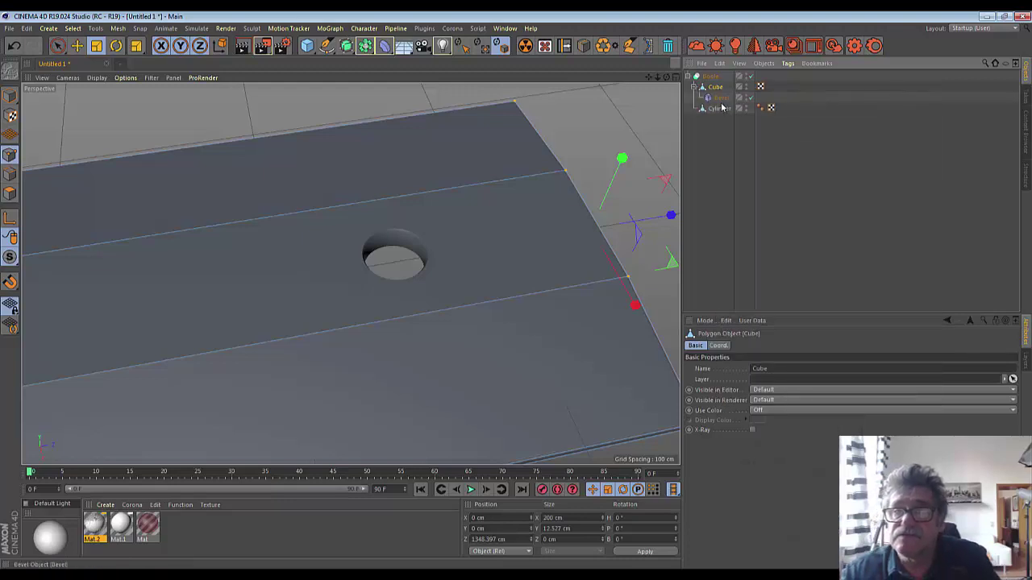
left_click(720, 97, "ctrl")
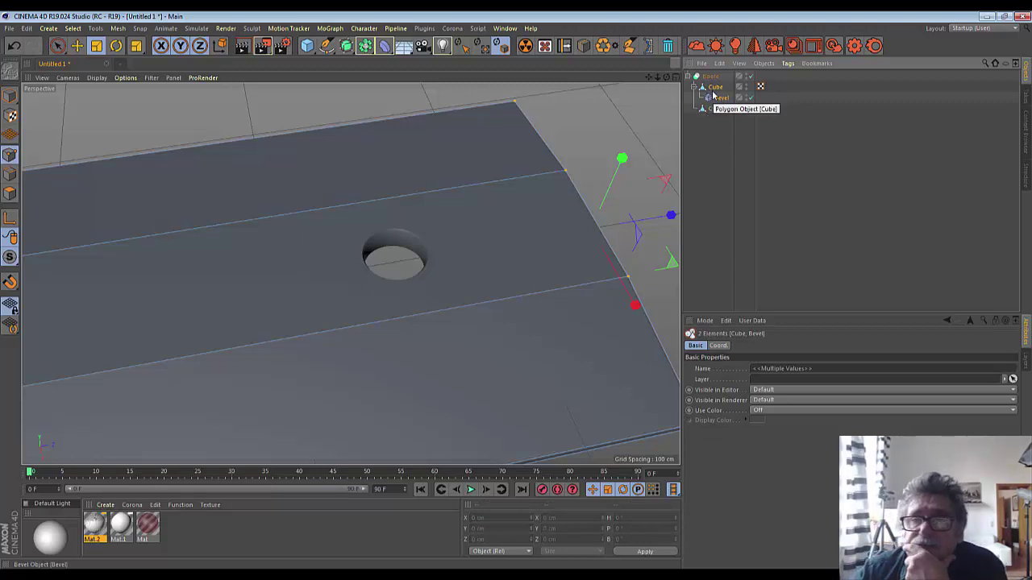
right_click(715, 92)
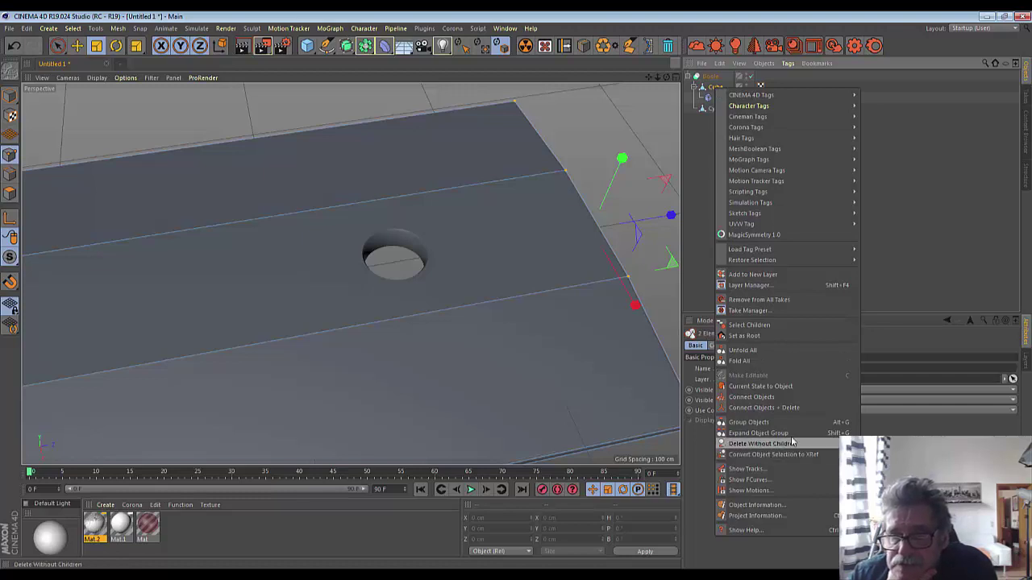
left_click(762, 407)
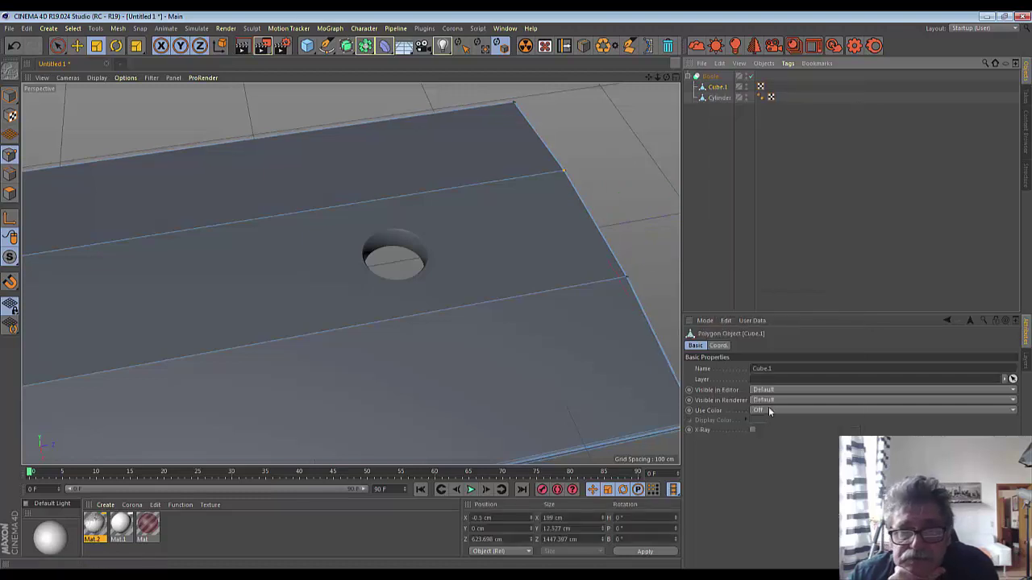
left_click(718, 96)
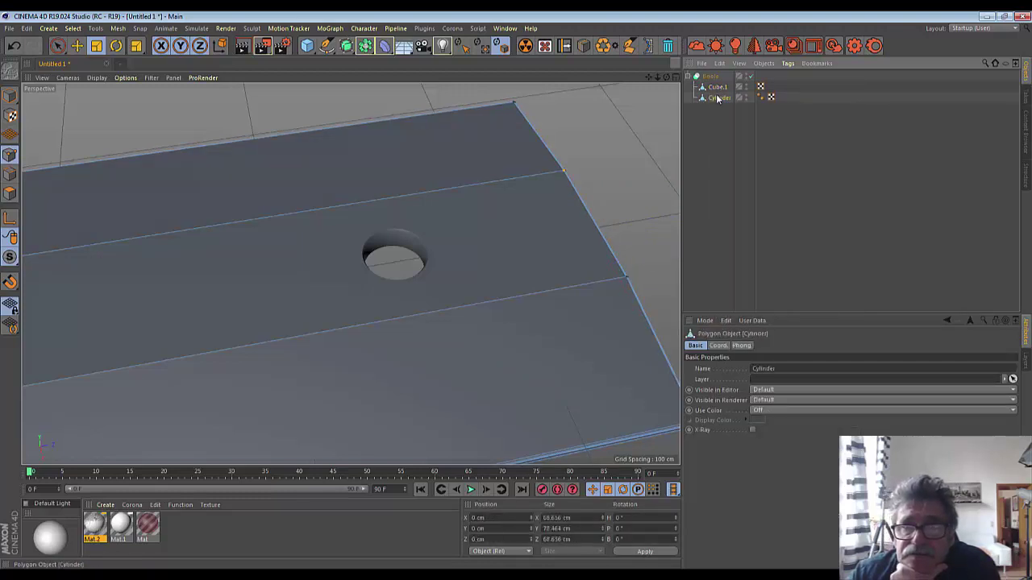
- Scale the flared cylinder down vertically to about 23.3 cm tall
scroll(363, 241, "up", 2)
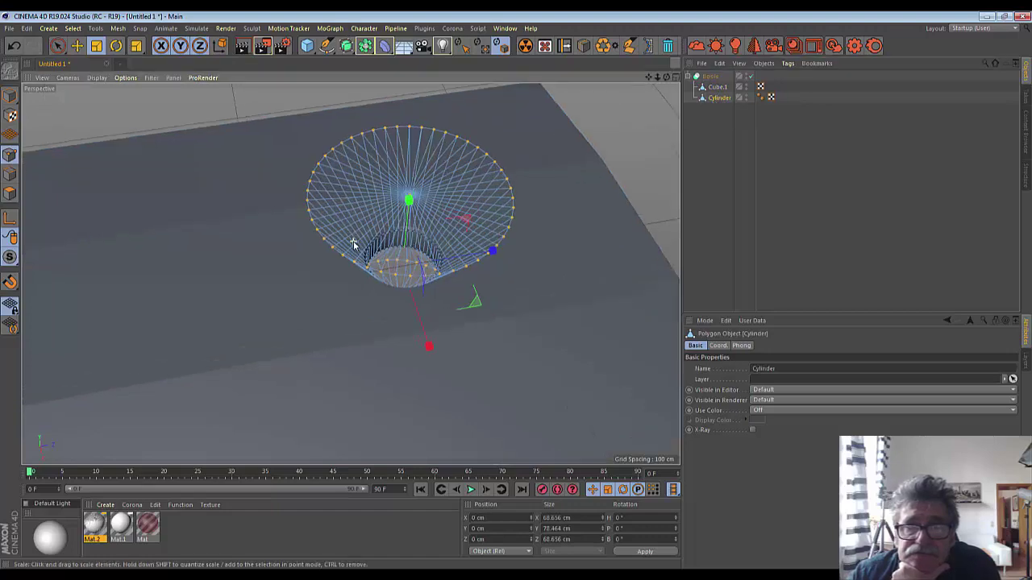
scroll(355, 243, "up", 3)
scroll(352, 243, "up", 3)
left_click_drag(353, 243, 366, 196, "alt")
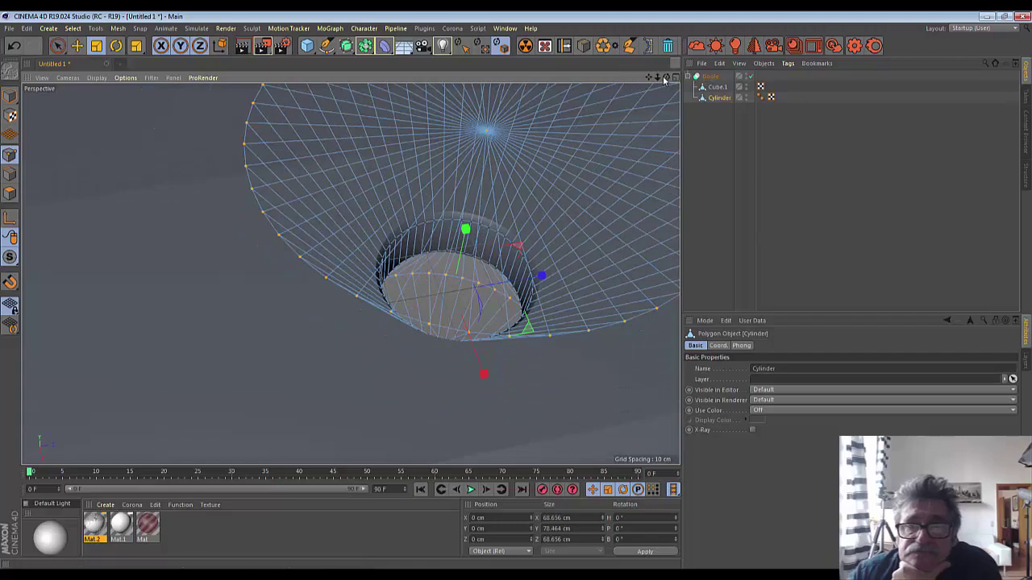
mouse_move(366, 197)
left_mouse_down("alt")
mouse_move(379, 97)
mouse_move(387, 129)
mouse_move(682, 18)
left_mouse_up("alt")
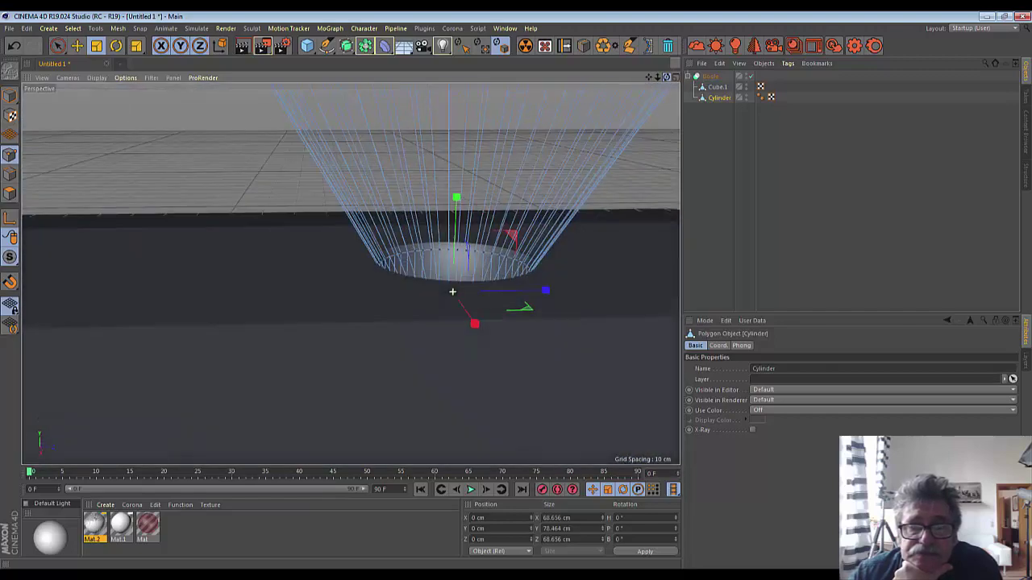
left_click(710, 77)
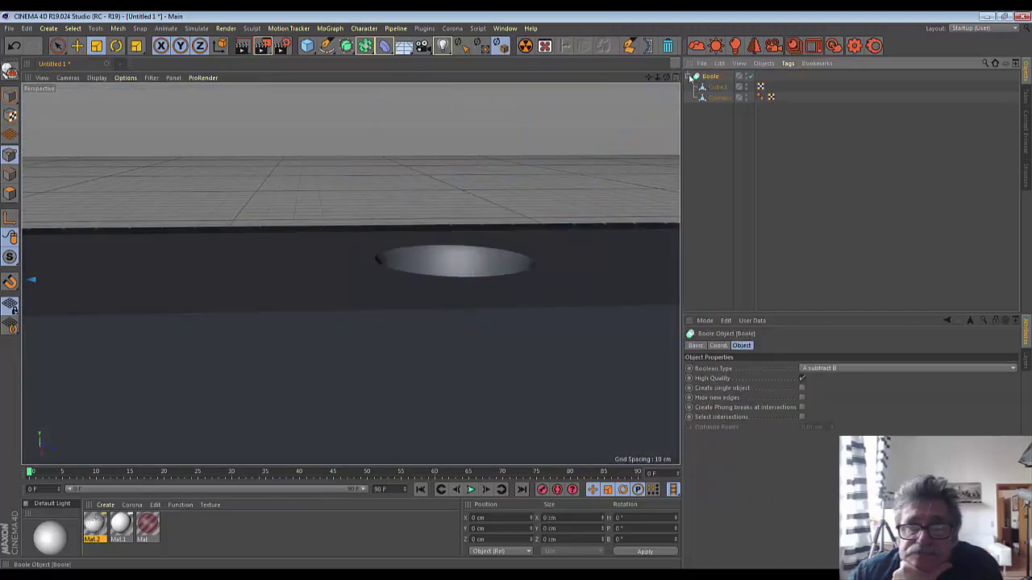
left_click(715, 87)
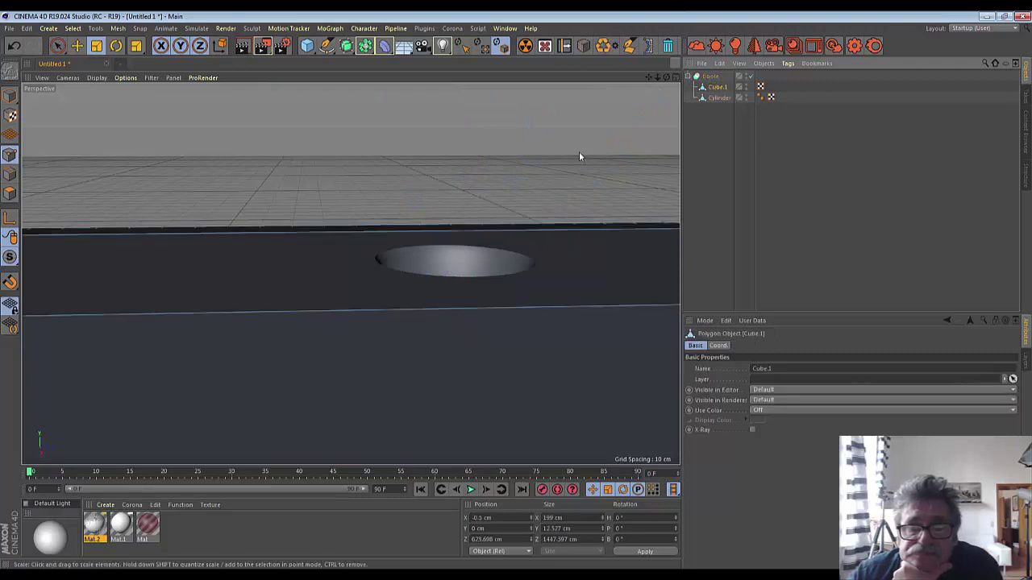
left_click_drag(649, 78, 351, 274)
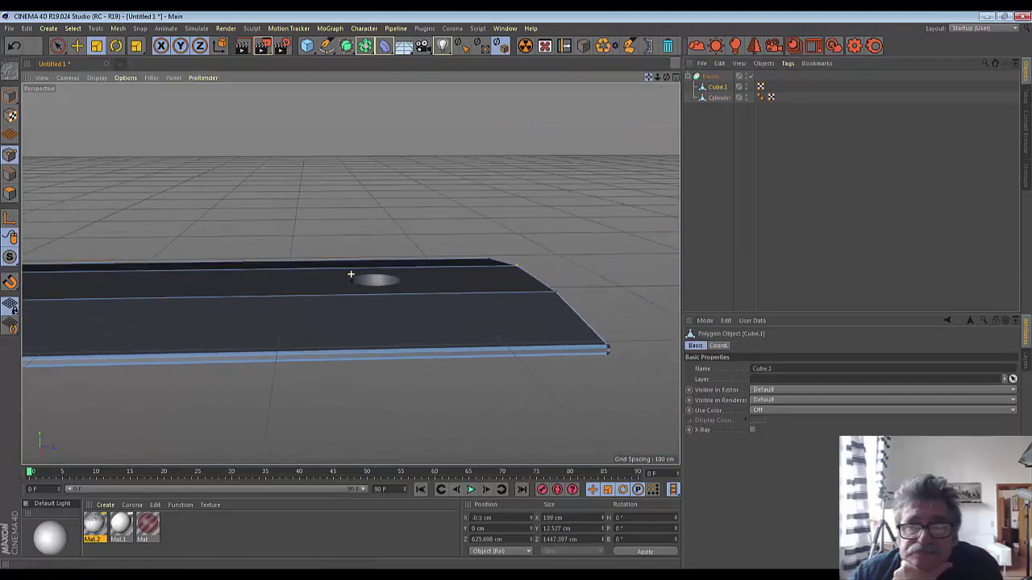
left_click(719, 97)
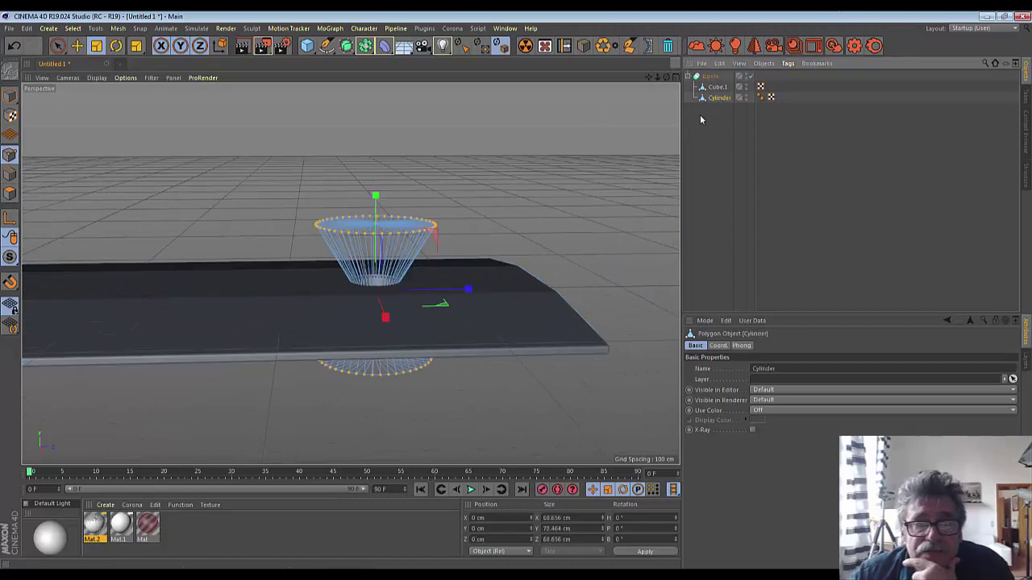
left_click_drag(376, 200, 369, 267)
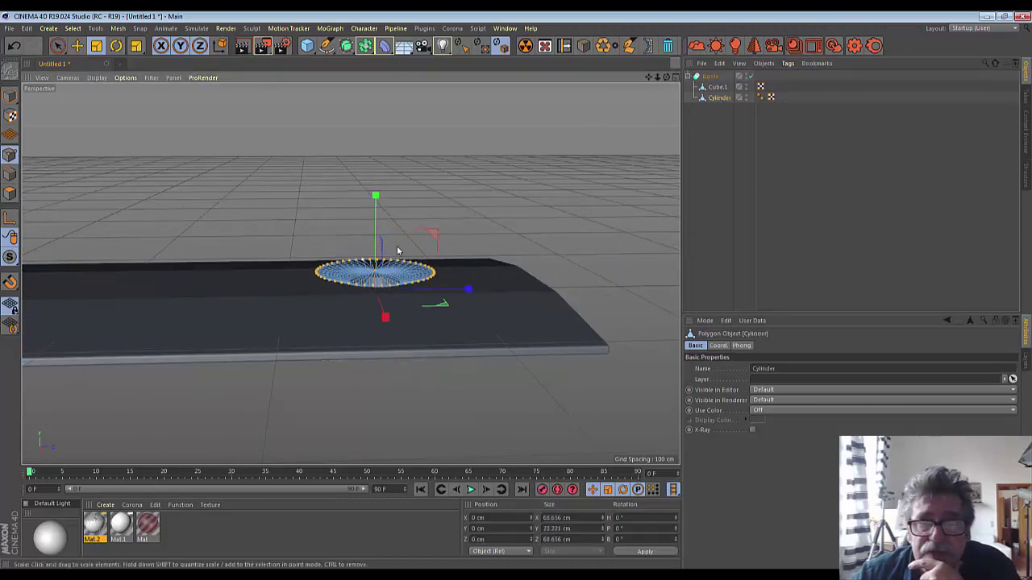
left_click(711, 77)
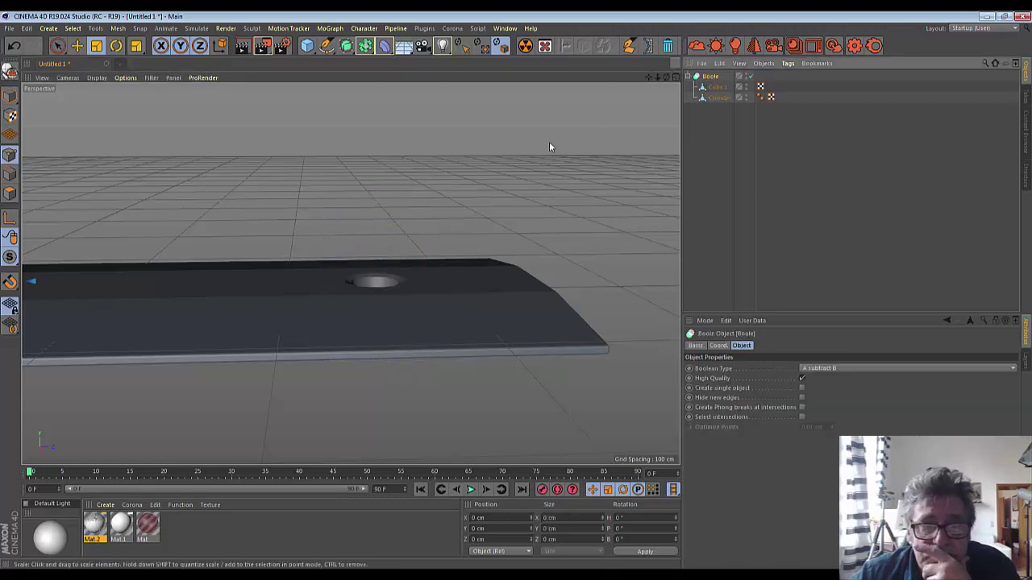
scroll(297, 254, "up", 3)
scroll(297, 254, "down", 1)
scroll(298, 255, "down", 2)
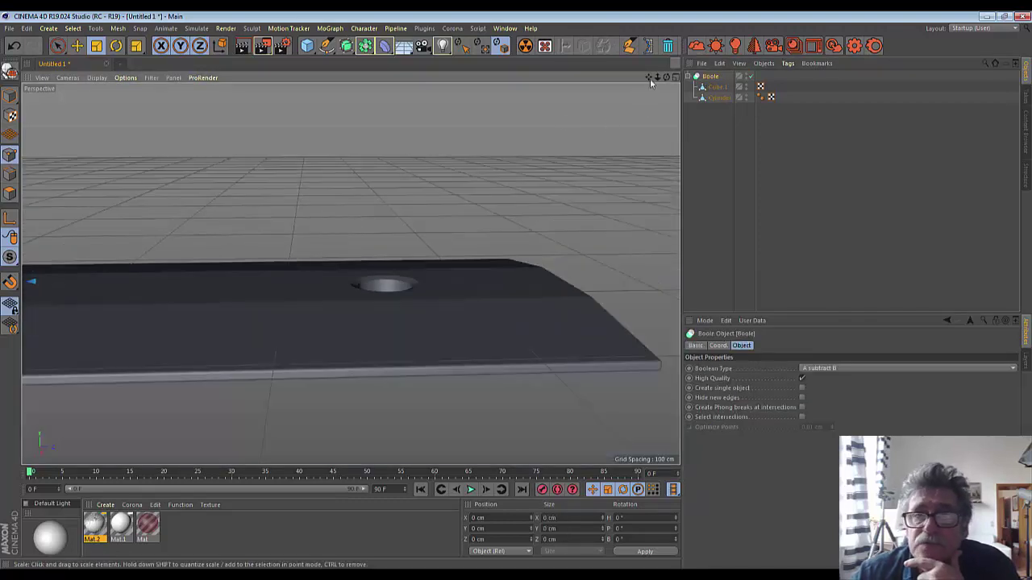
mouse_move(657, 77)
left_mouse_down()
mouse_move(693, 81)
mouse_move(677, 89)
left_mouse_up()
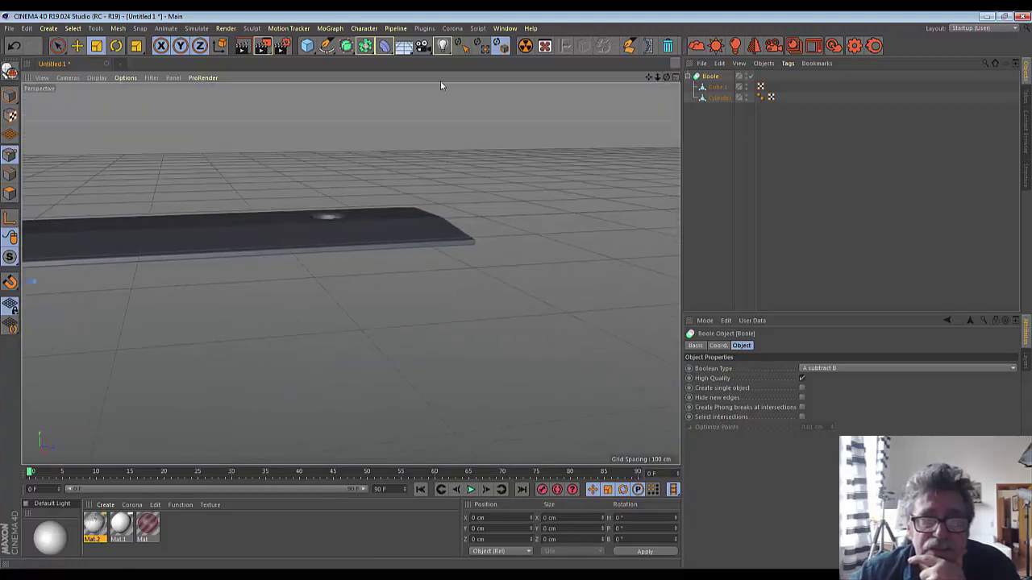
scroll(347, 165, "down", 2)
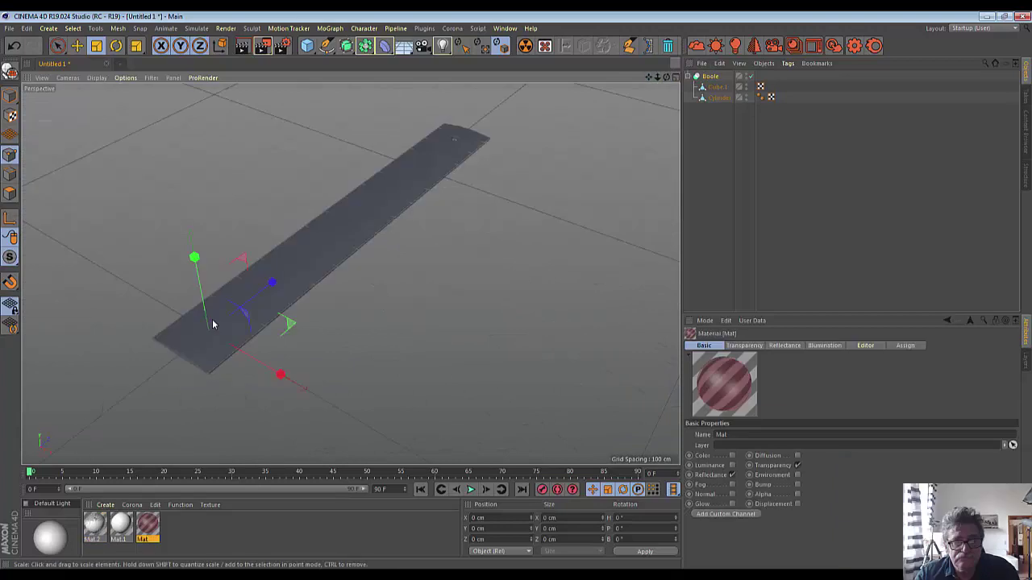